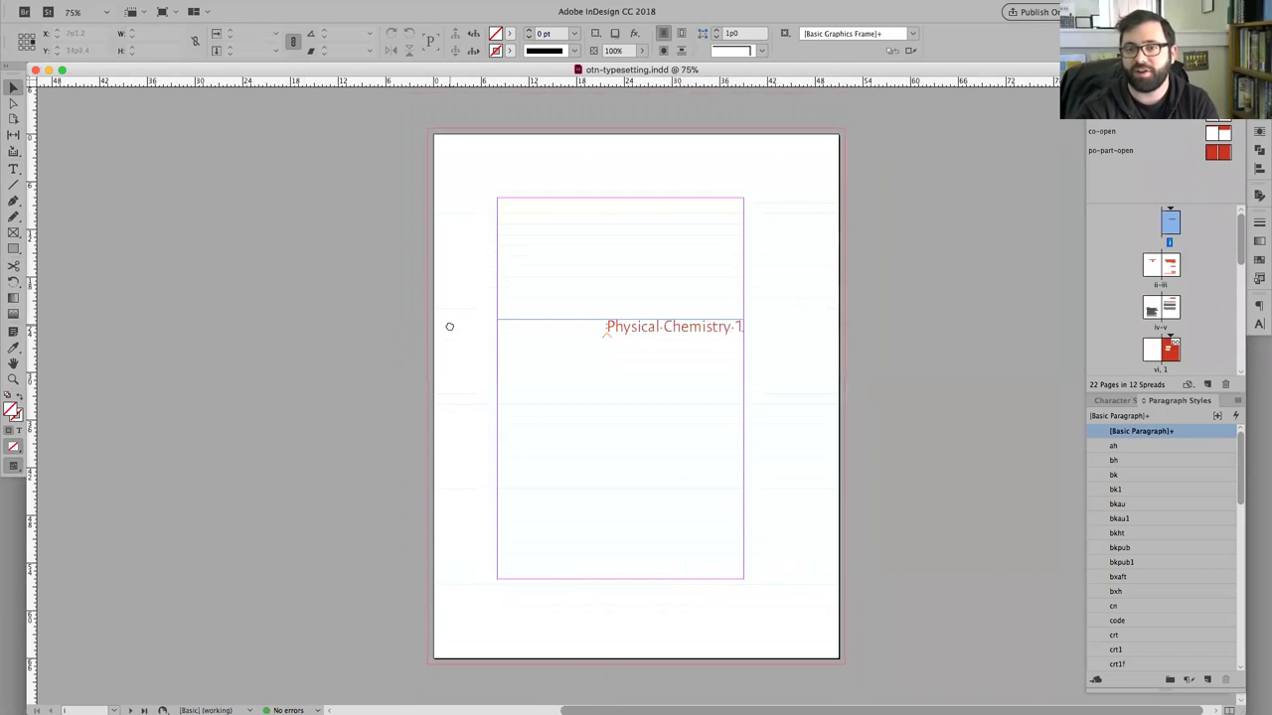
# - Page through the book's spreads, then return to the chapter 1 text spread on pages 4–5
pyautogui.hscroll(-5, 449, 326)
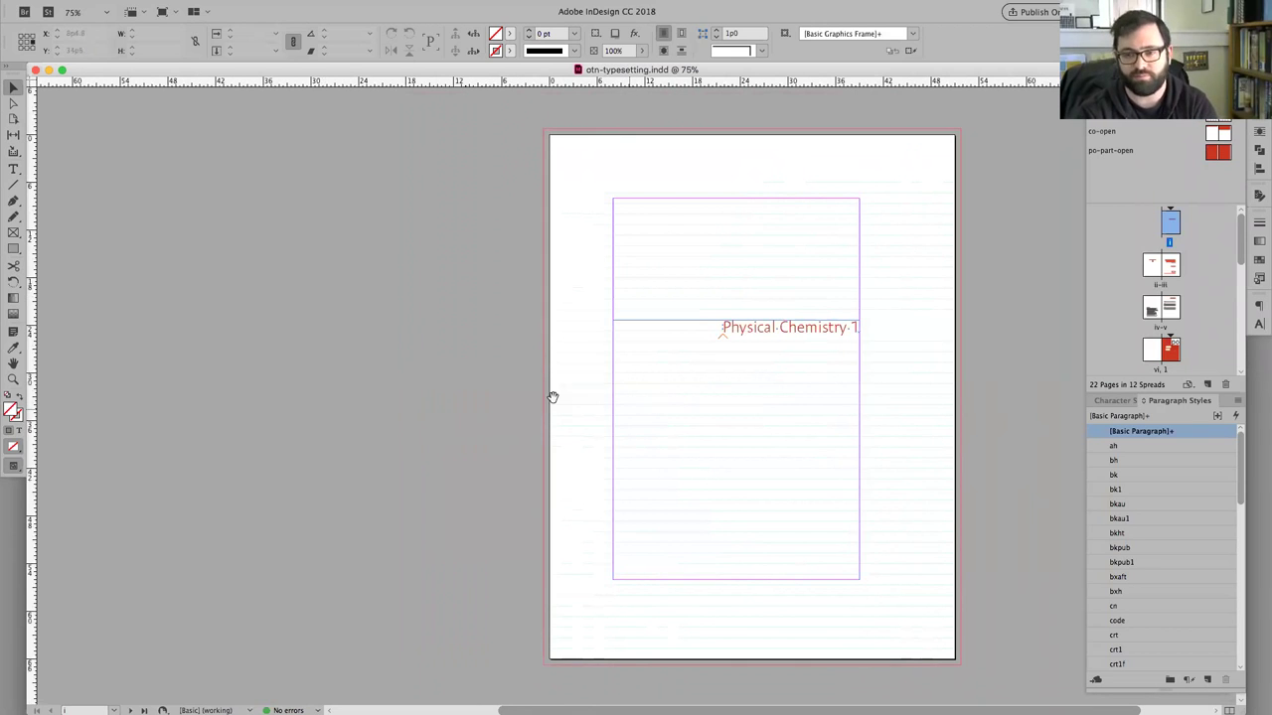
pyautogui.scroll(-2, 550, 394)
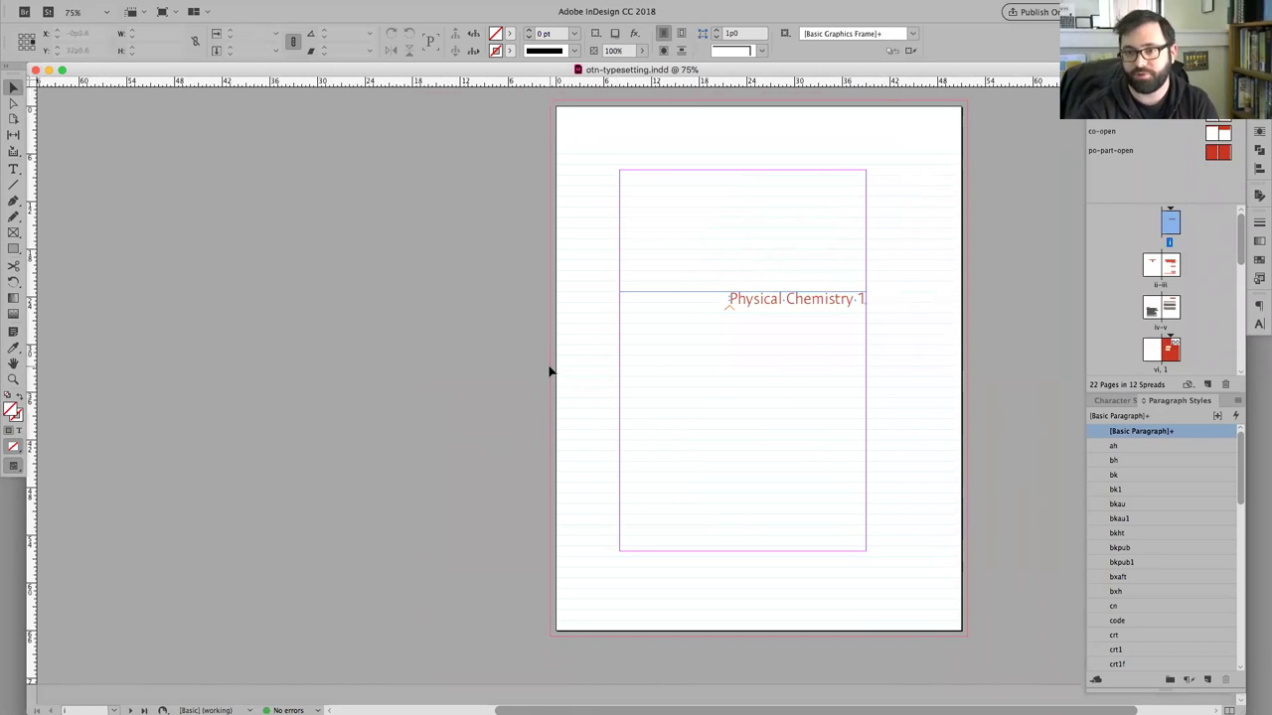
pyautogui.hotkey('shift', 'pagedown')
pyautogui.hotkey('shift', 'pagedown')
pyautogui.hotkey('shift', 'pagedown')
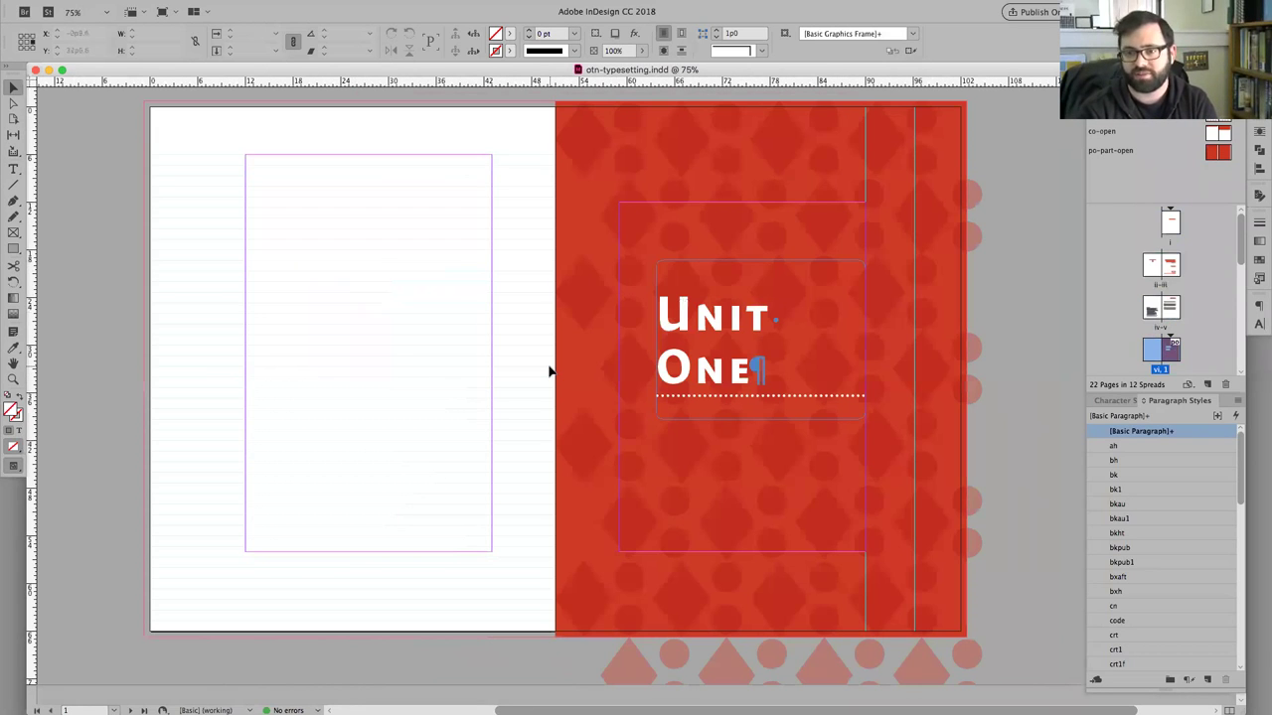
pyautogui.hotkey('shift', 'pagedown')
pyautogui.hotkey('shift', 'pagedown')
pyautogui.hotkey('shift', 'pagedown')
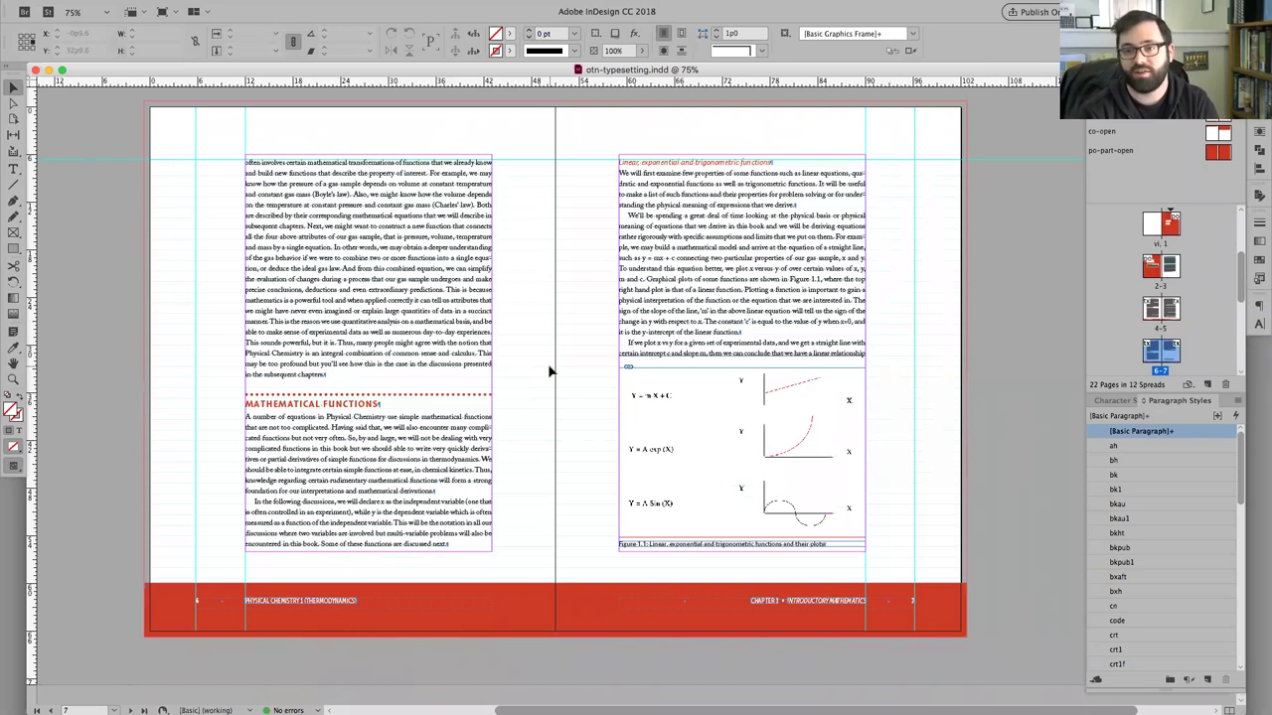
pyautogui.press('pageup')
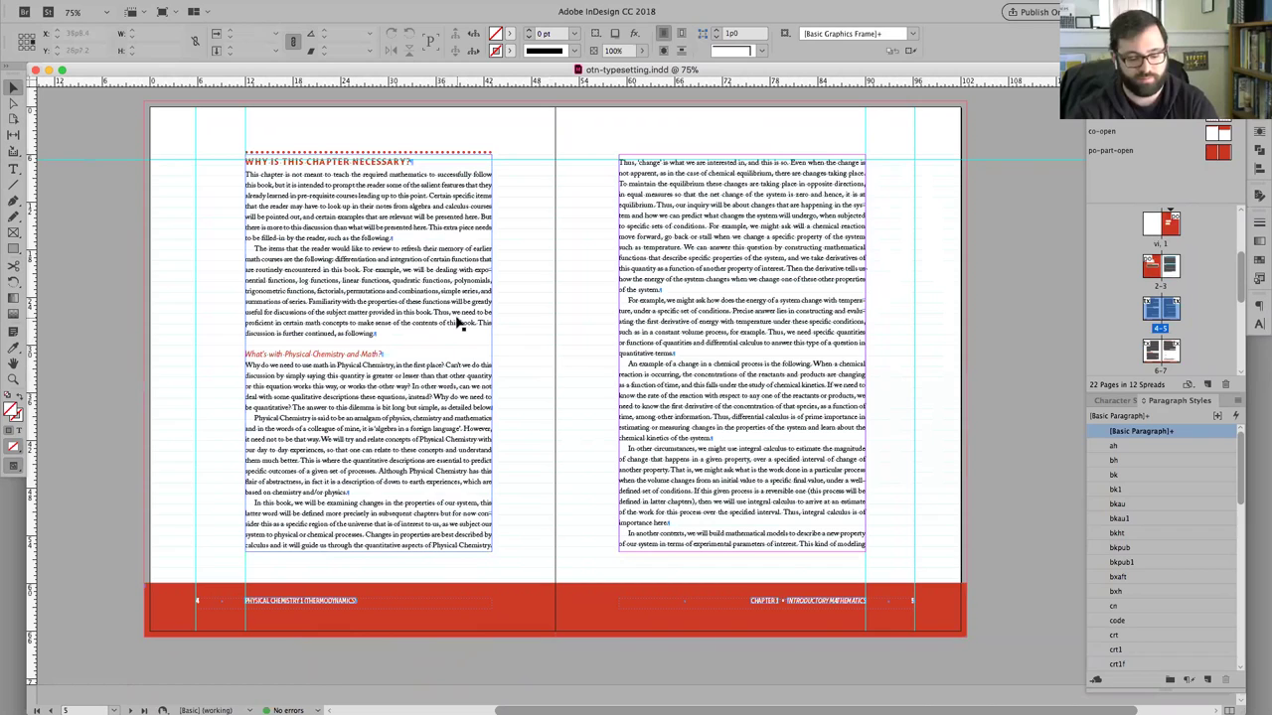
# - Try selecting runs of body text on the left and right pages of the chapter spread
pyautogui.doubleClick(420, 260)
pyautogui.moveTo(402, 216); pyautogui.dragTo(422, 407)
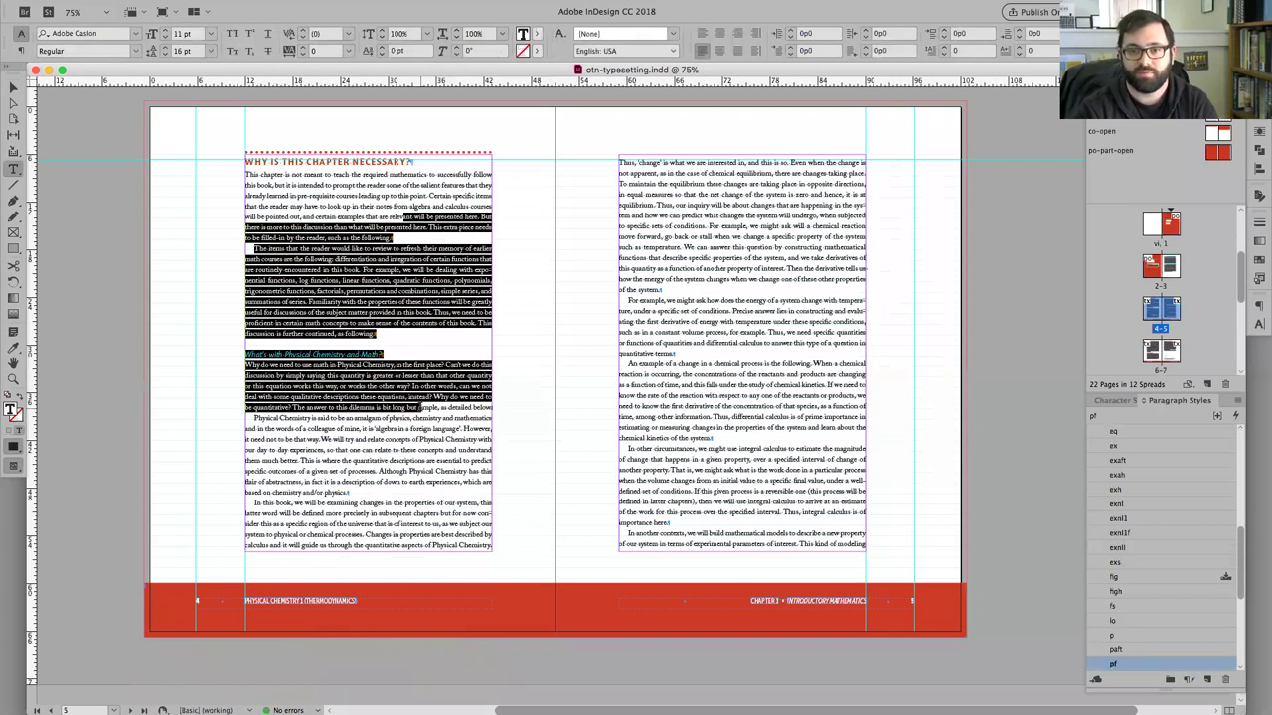
pyautogui.click(413, 259)
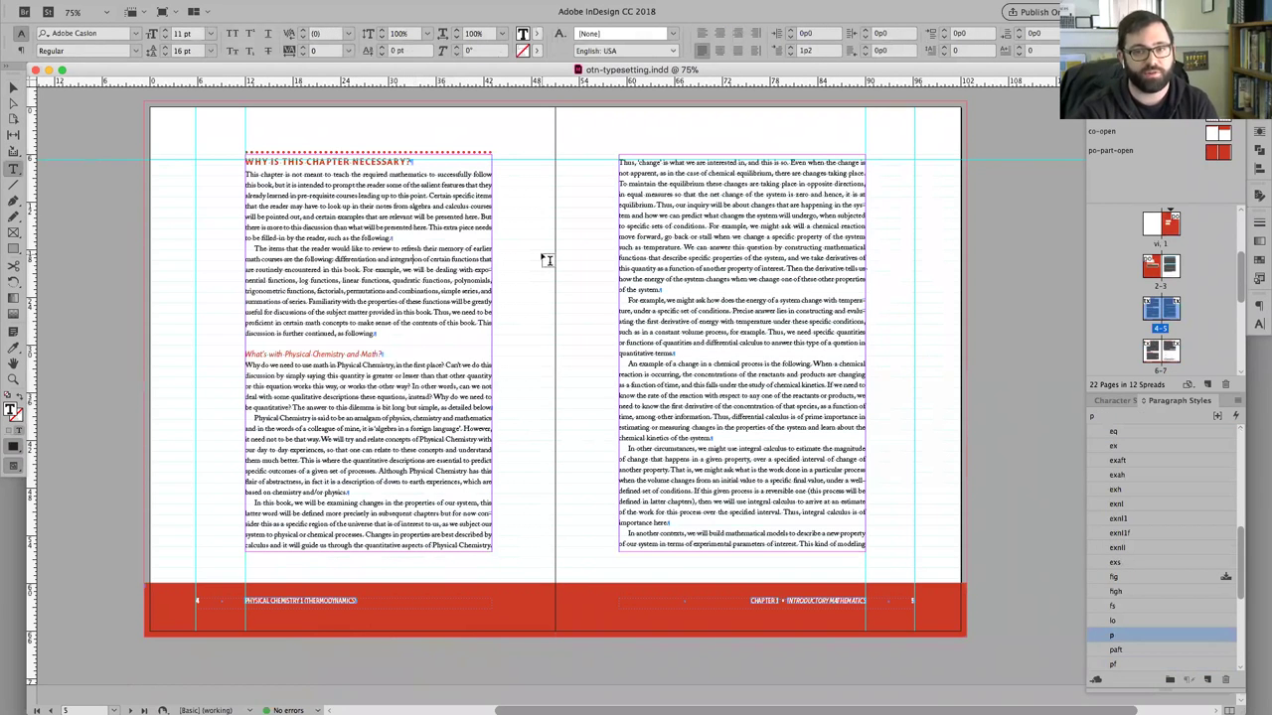
pyautogui.press('super+shift+a')
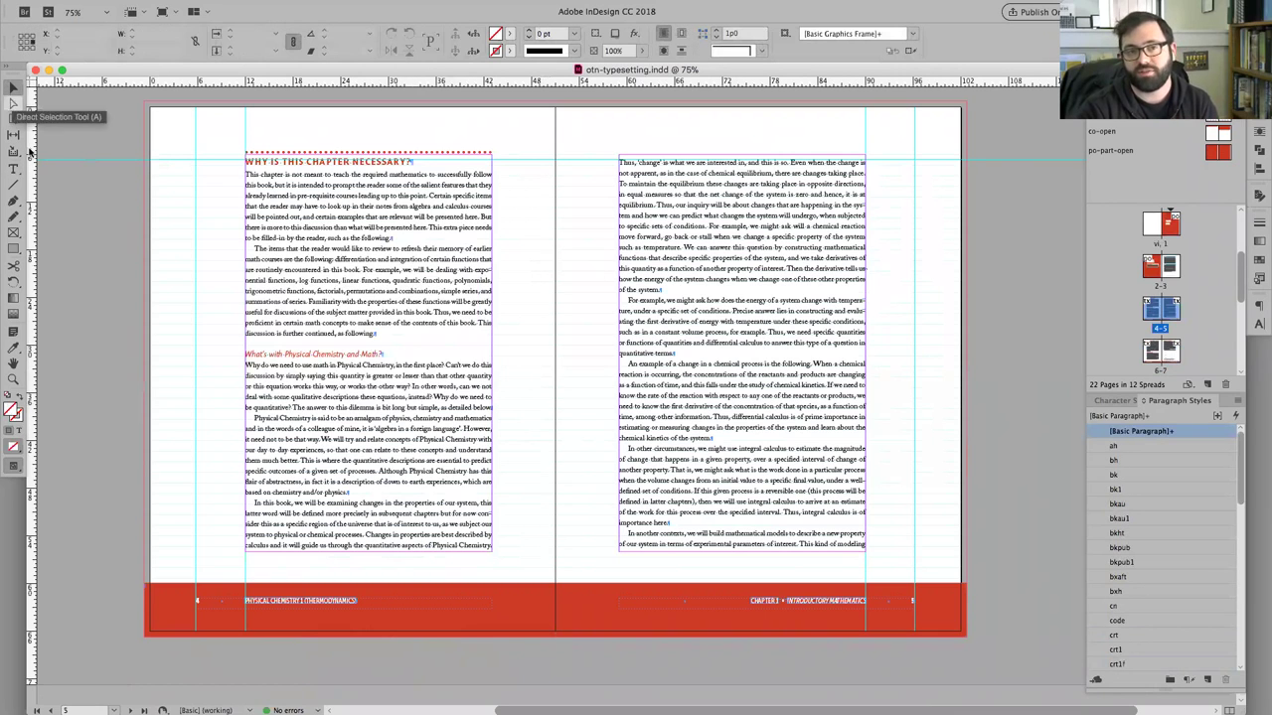
pyautogui.tripleClick(290, 187)
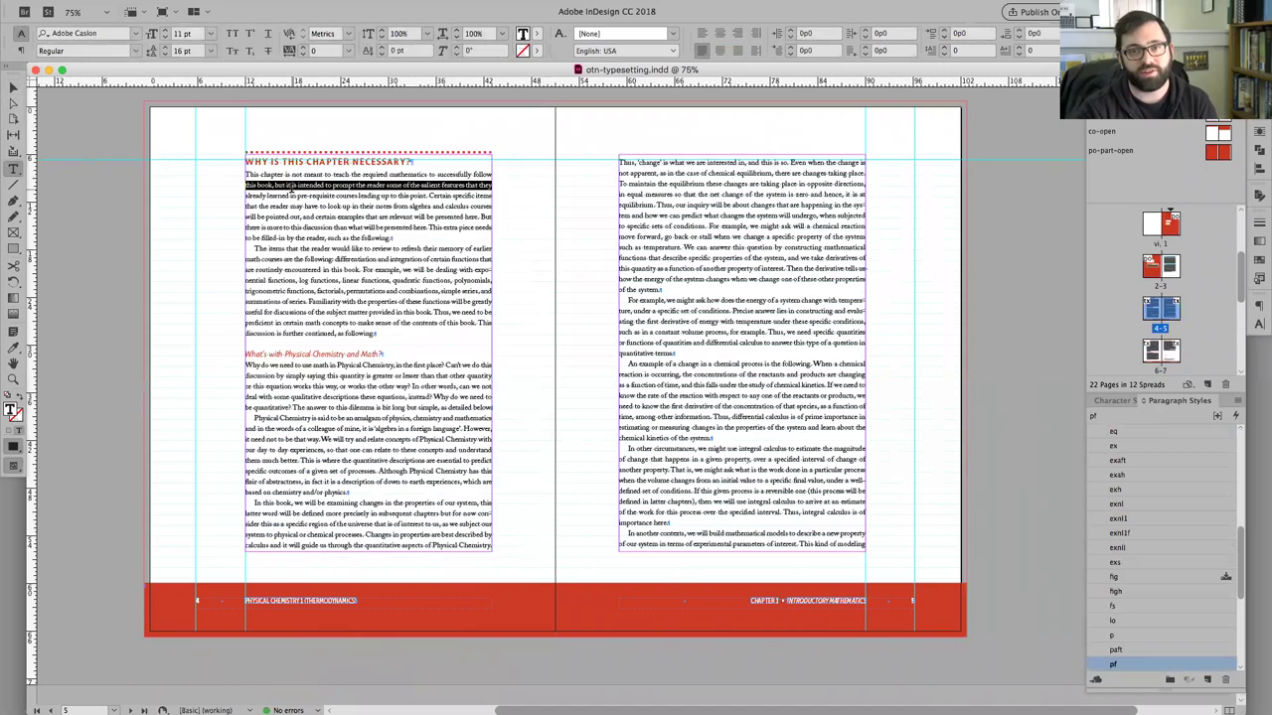
pyautogui.moveTo(383, 217); pyautogui.dragTo(382, 290)
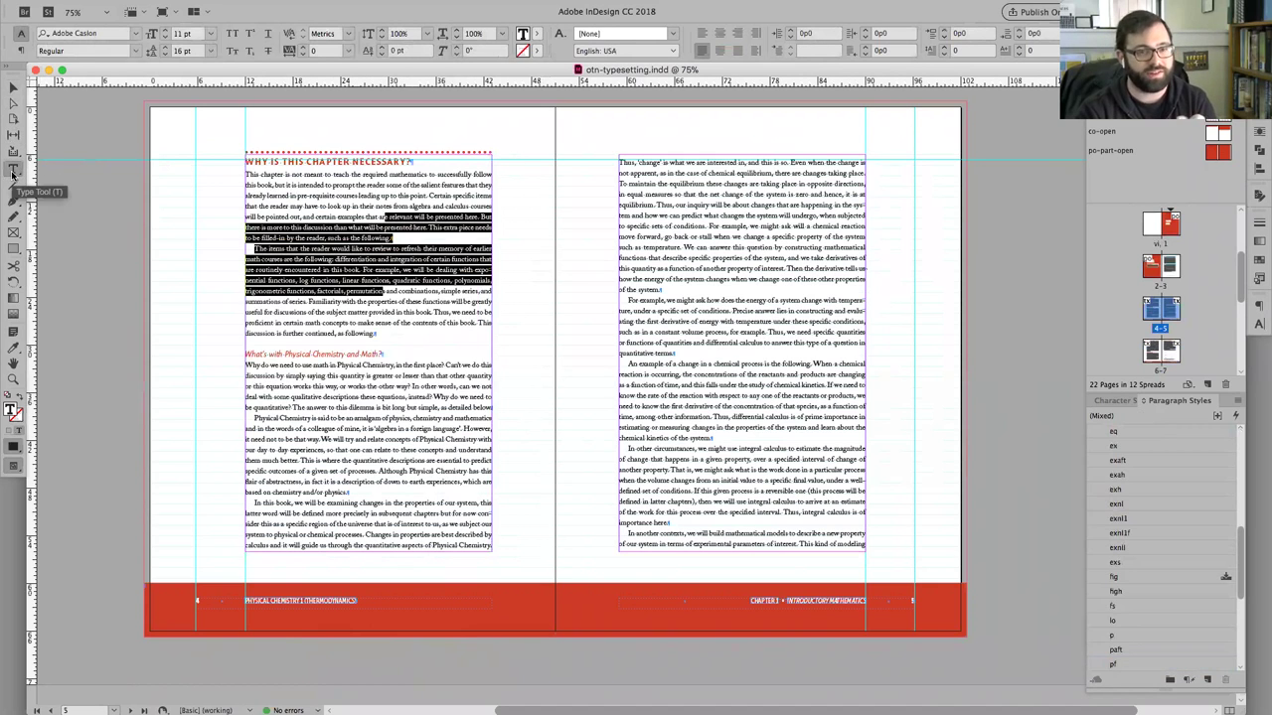
pyautogui.click(714, 205)
pyautogui.moveTo(705, 215); pyautogui.dragTo(693, 185)
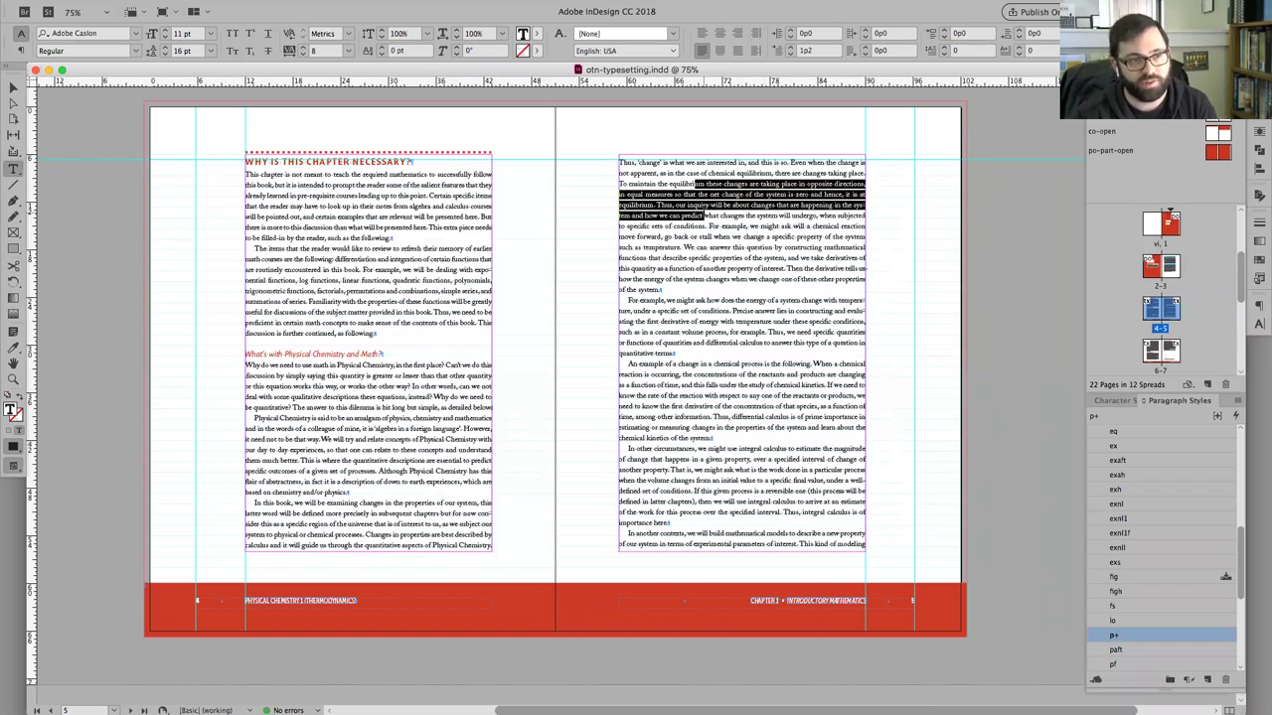
# - Select the entire threaded story with Cmd+A and delete it, confirming the hidden-text warning
pyautogui.press('super')
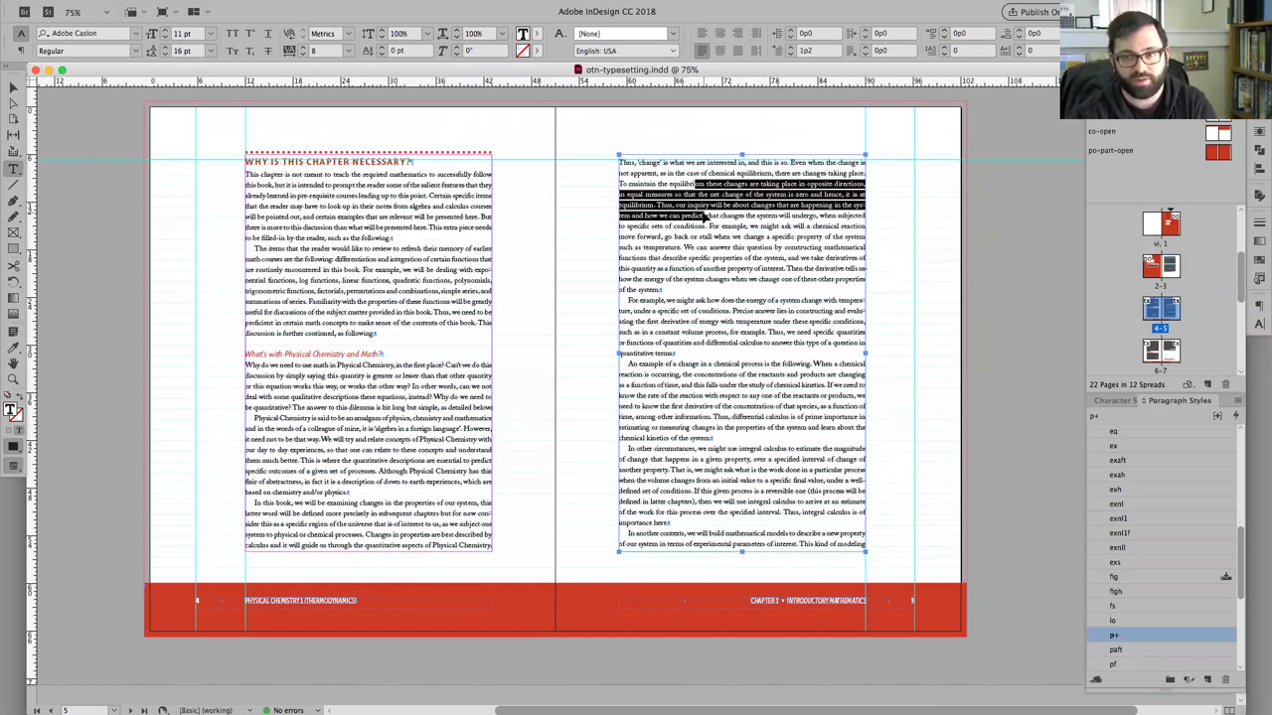
pyautogui.press('super+a')
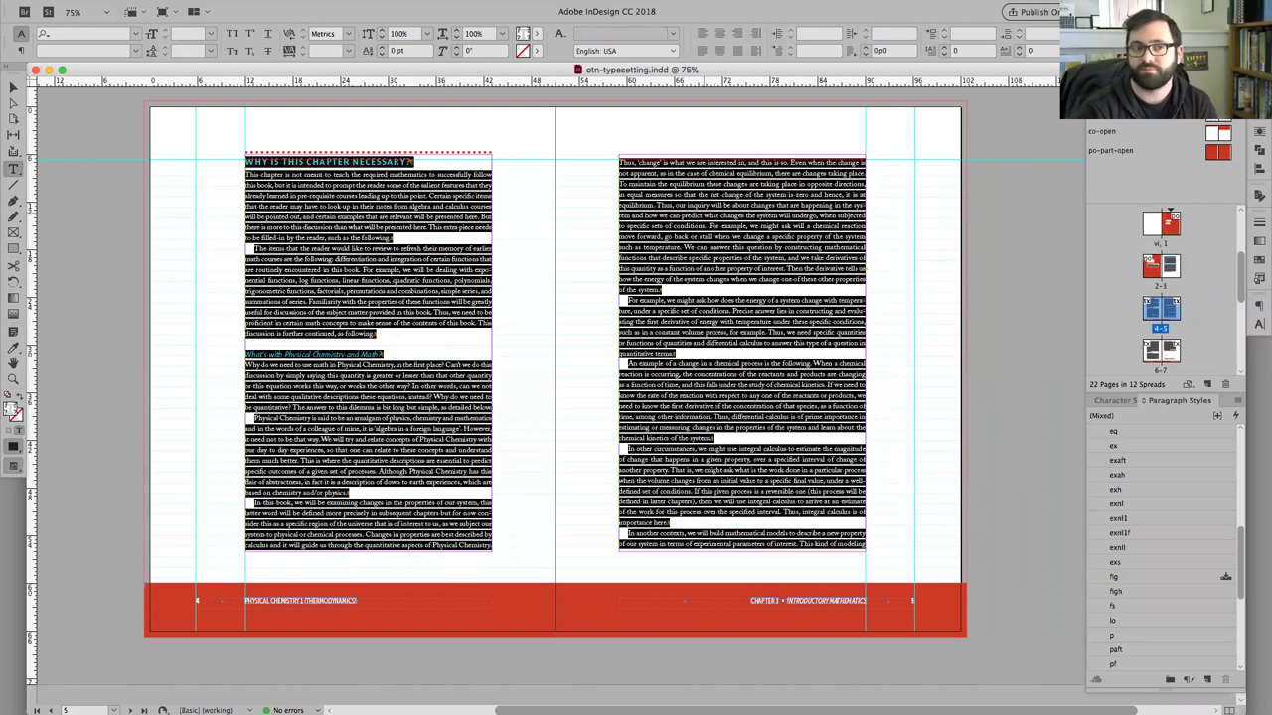
pyautogui.scroll(5, 808, 232)
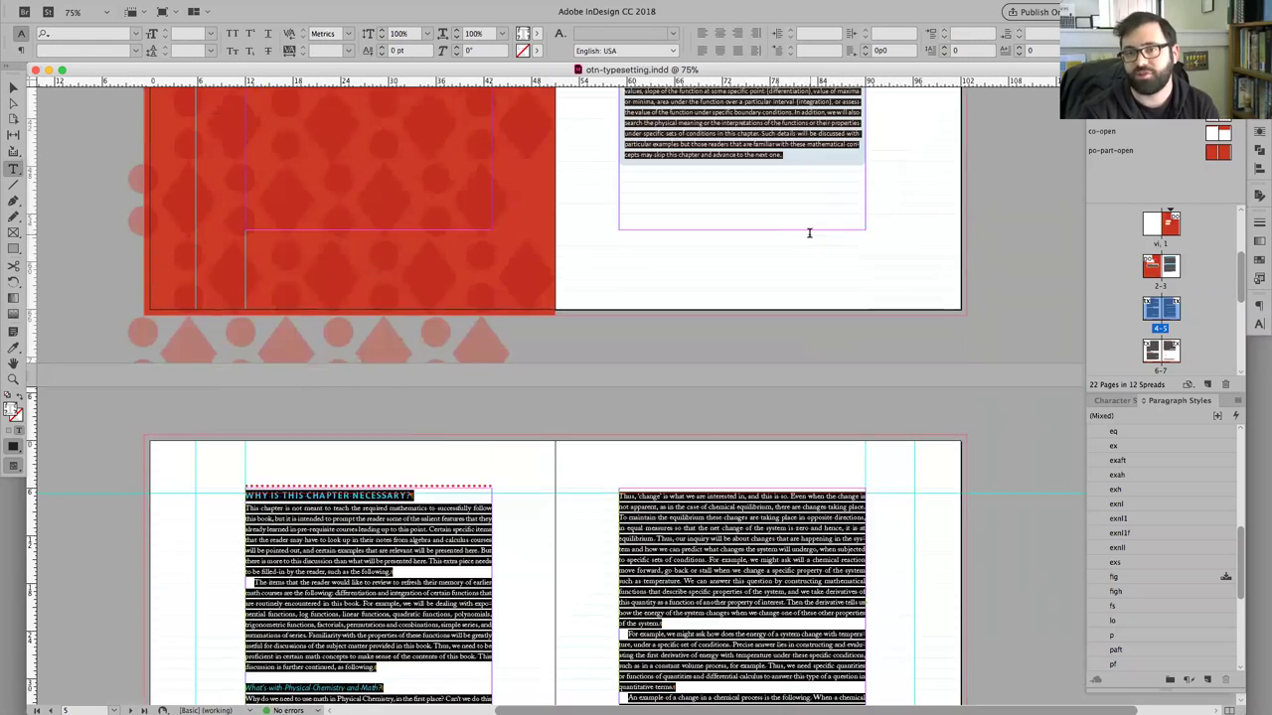
pyautogui.scroll(5, 809, 232)
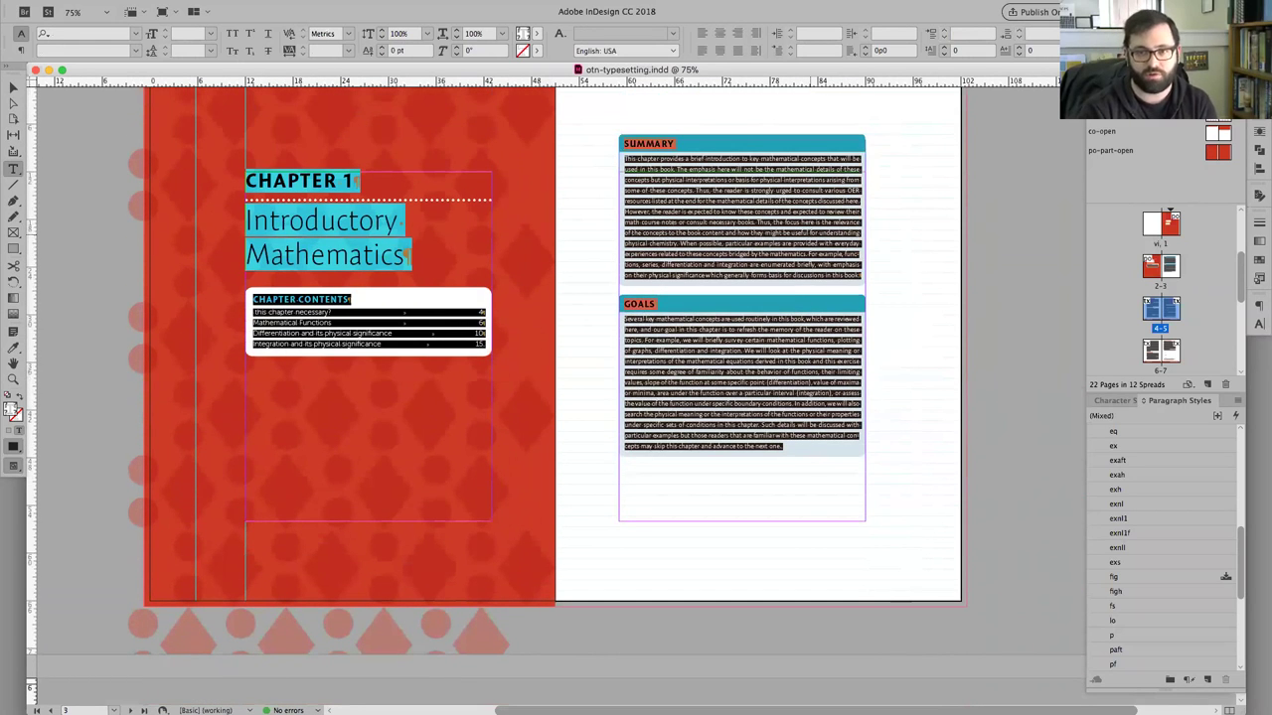
pyautogui.press('BackSpace')
pyautogui.press('Return')
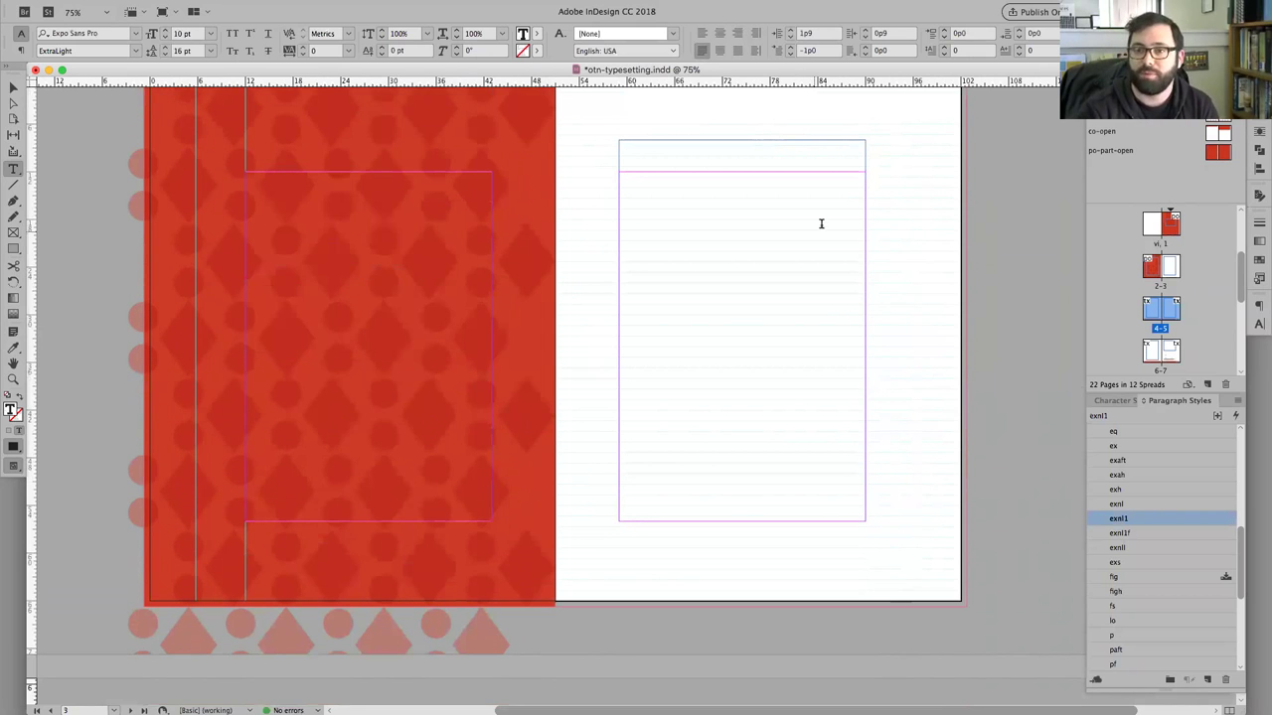
# - Zoom out to 50% and page through the emptied spreads back to spread 4–5
pyautogui.scroll(3, 916, 251)
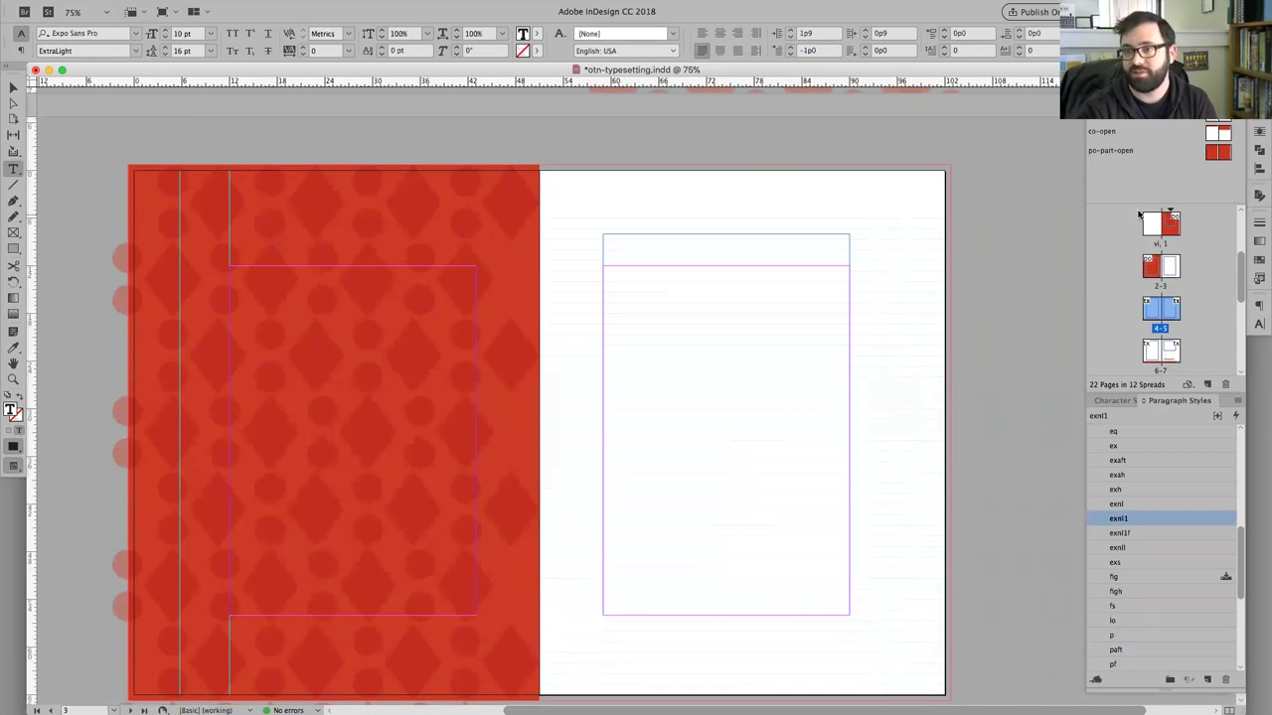
pyautogui.scroll(2, 926, 287)
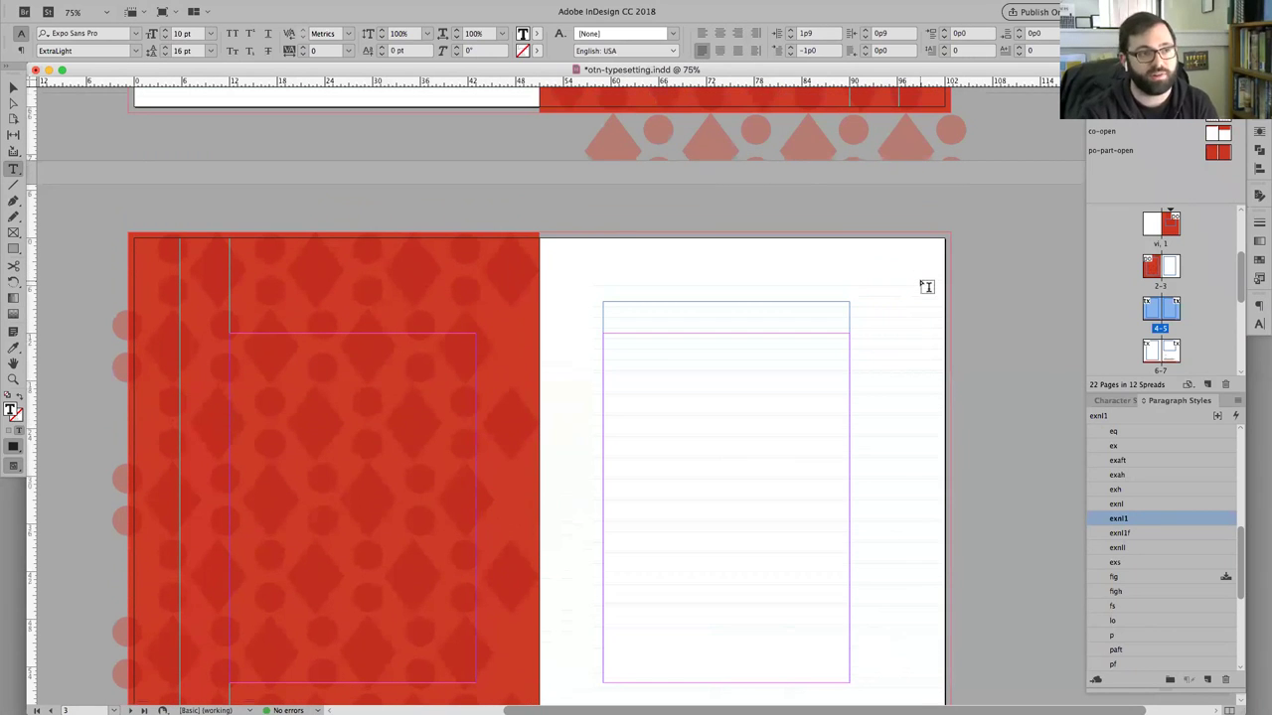
pyautogui.scroll(10, 924, 286)
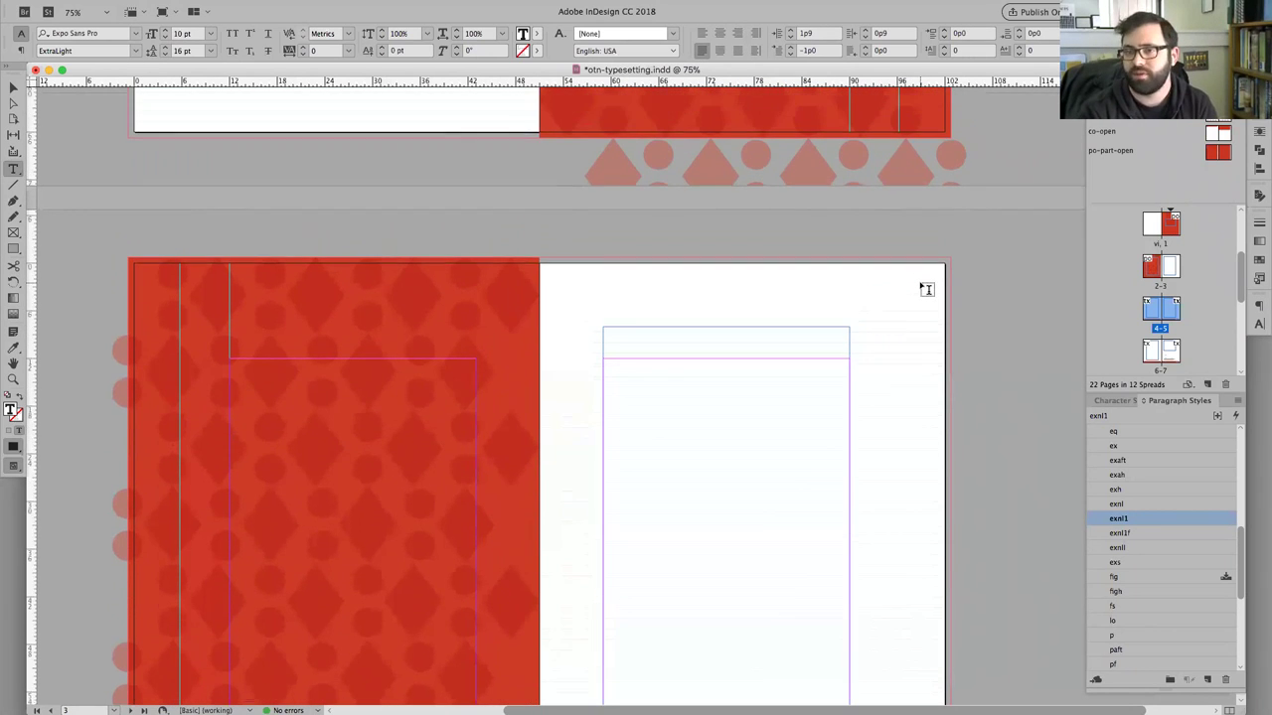
pyautogui.click(974, 261)
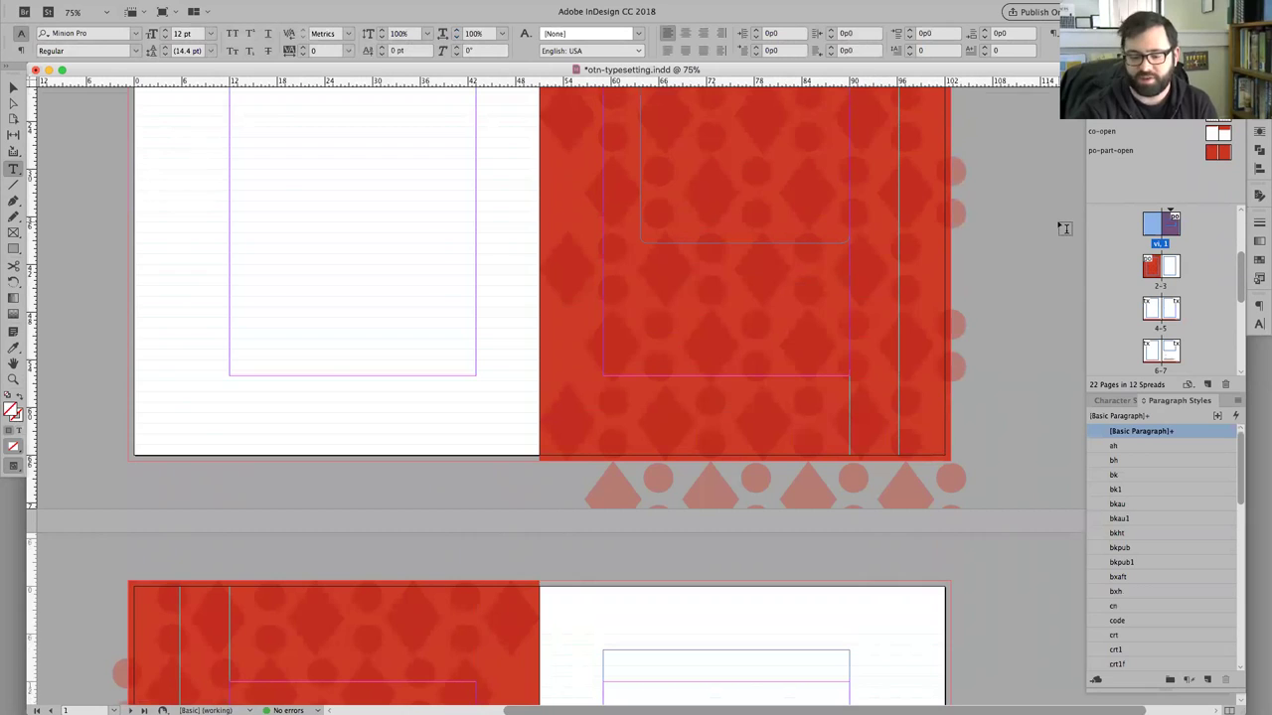
pyautogui.press('super+minus')
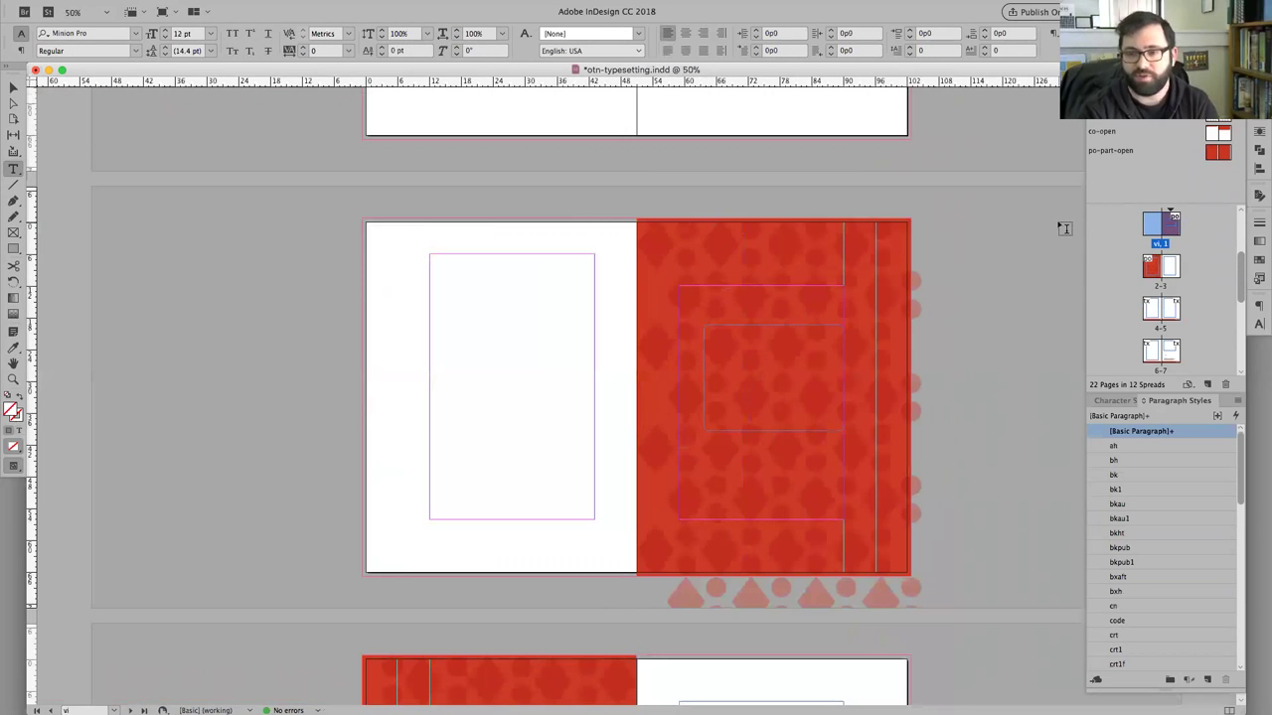
pyautogui.hotkey('shift', 'pagedown')
pyautogui.hotkey('shift', 'pagedown')
pyautogui.hotkey('shift', 'pagedown')
pyautogui.hotkey('shift', 'pagedown')
pyautogui.hotkey('shift', 'pagedown')
pyautogui.hotkey('shift', 'pagedown')
pyautogui.hotkey('shift', 'pagedown')
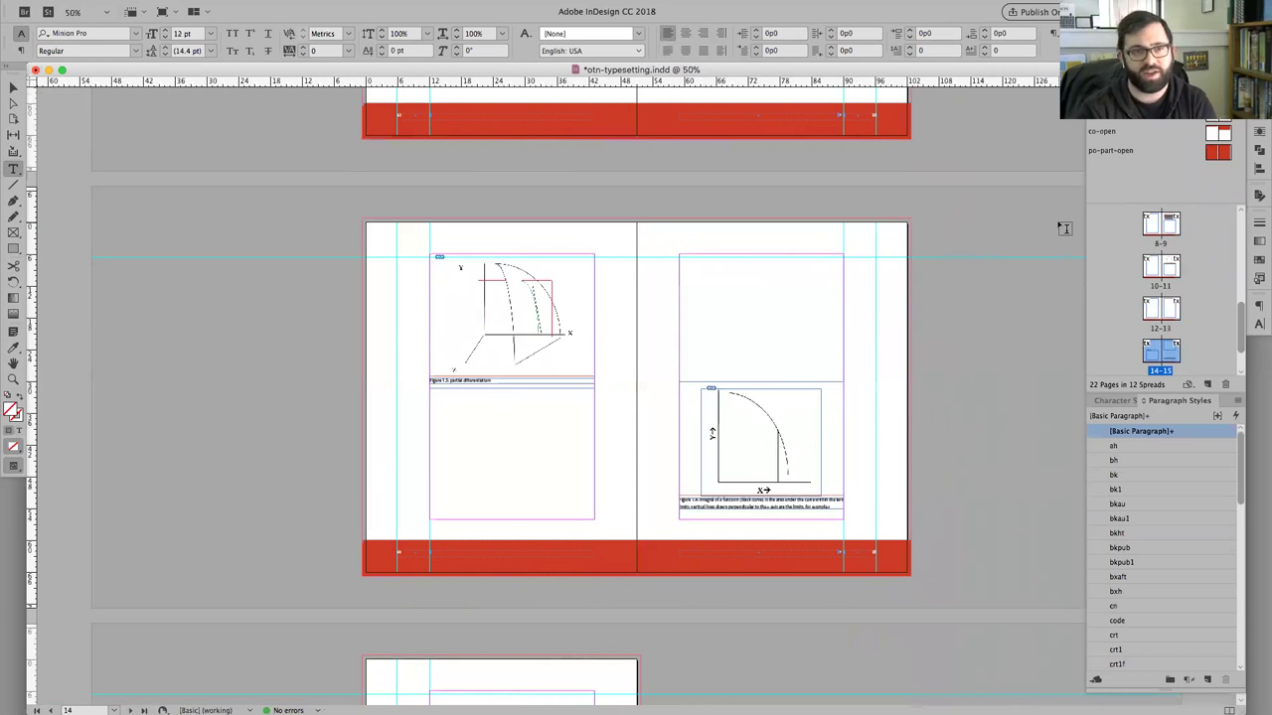
pyautogui.hotkey('shift', 'pagedown')
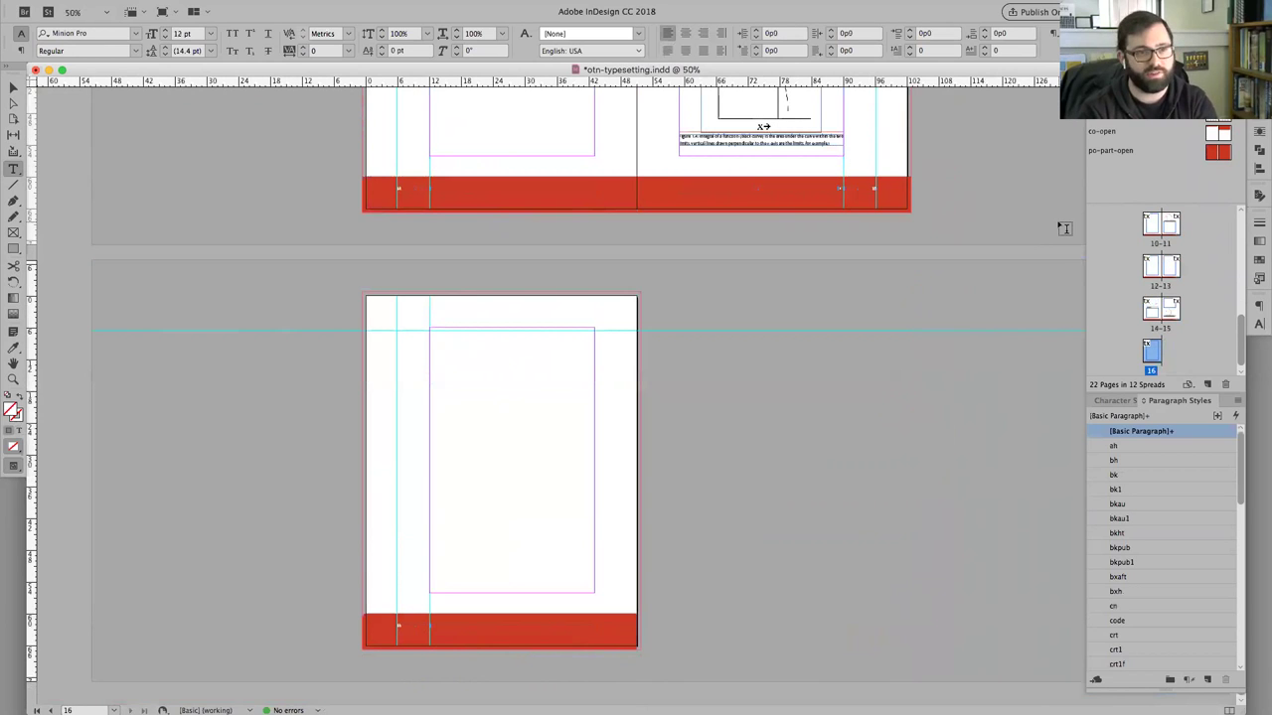
pyautogui.hotkey('shift', 'pageup')
pyautogui.hotkey('shift', 'pageup')
pyautogui.hotkey('shift', 'pageup')
pyautogui.hotkey('shift', 'pageup')
pyautogui.hotkey('shift', 'pageup')
pyautogui.hotkey('shift', 'pageup')
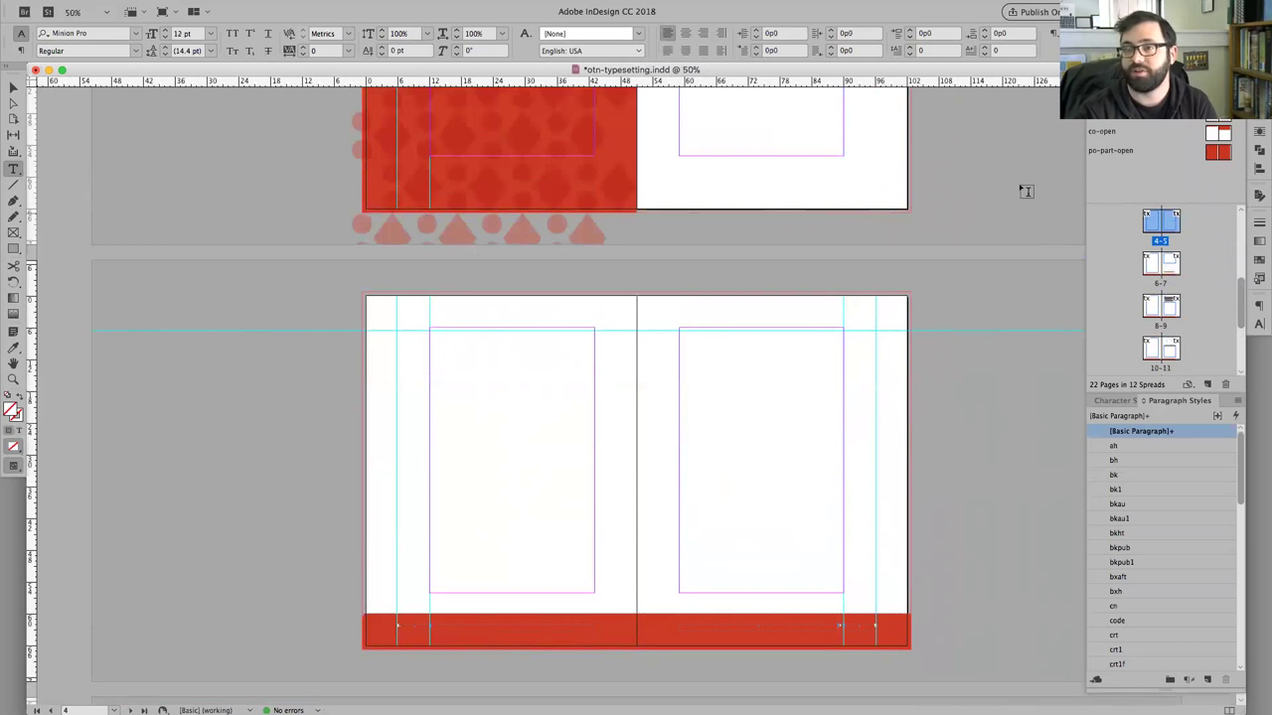
# - Select page 5 in the Pages panel, zoom to 75% and switch to Preview mode
pyautogui.scroll(3, 1025, 195)
pyautogui.scroll(-3, 986, 317)
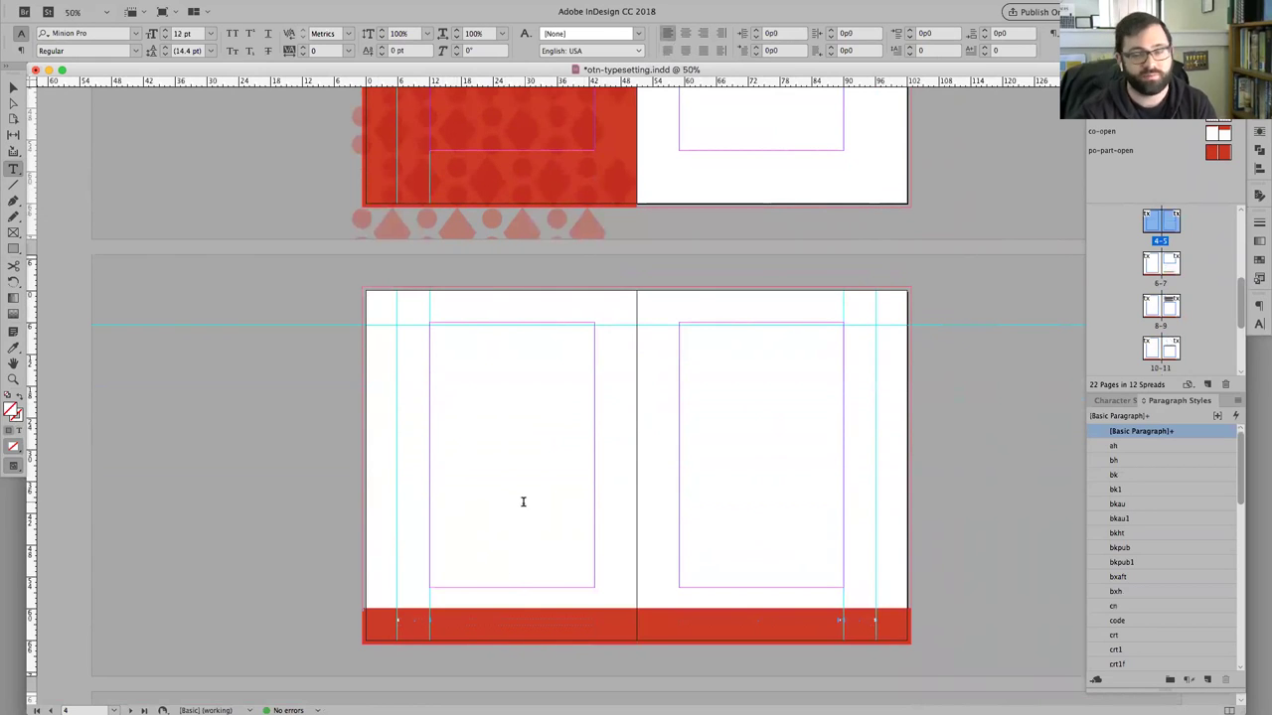
pyautogui.click(1172, 241)
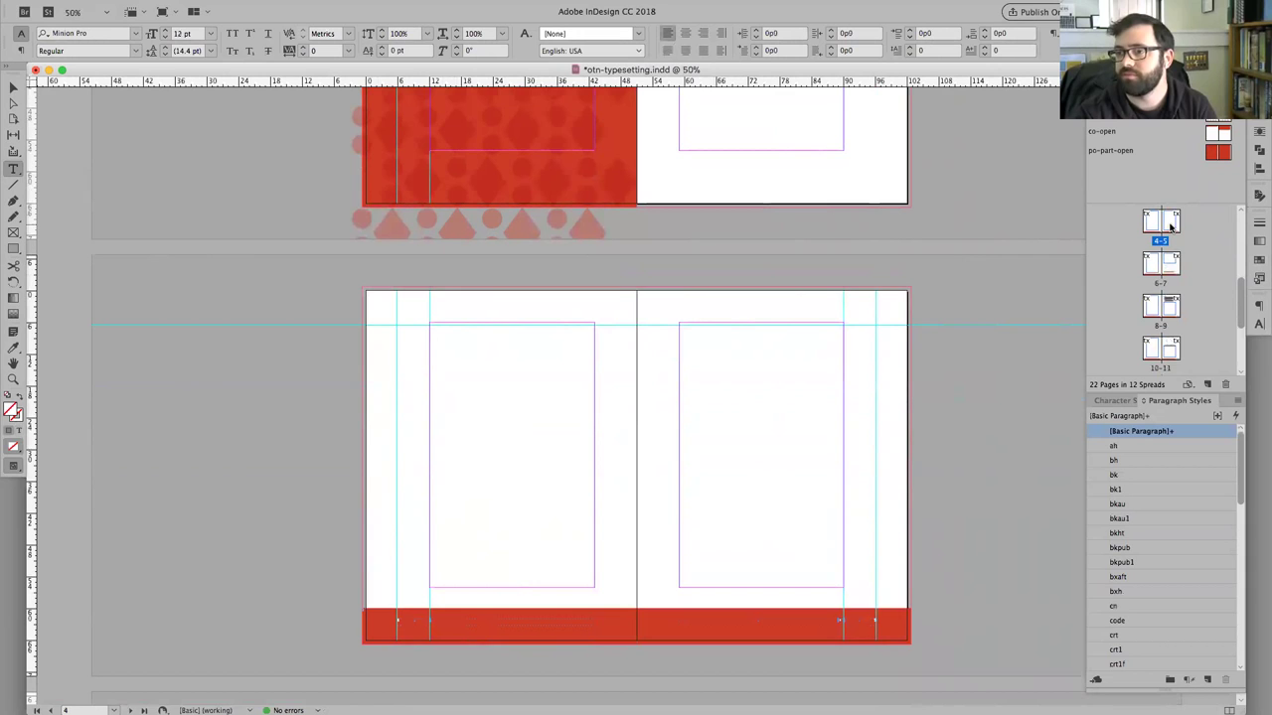
pyautogui.click(1170, 224)
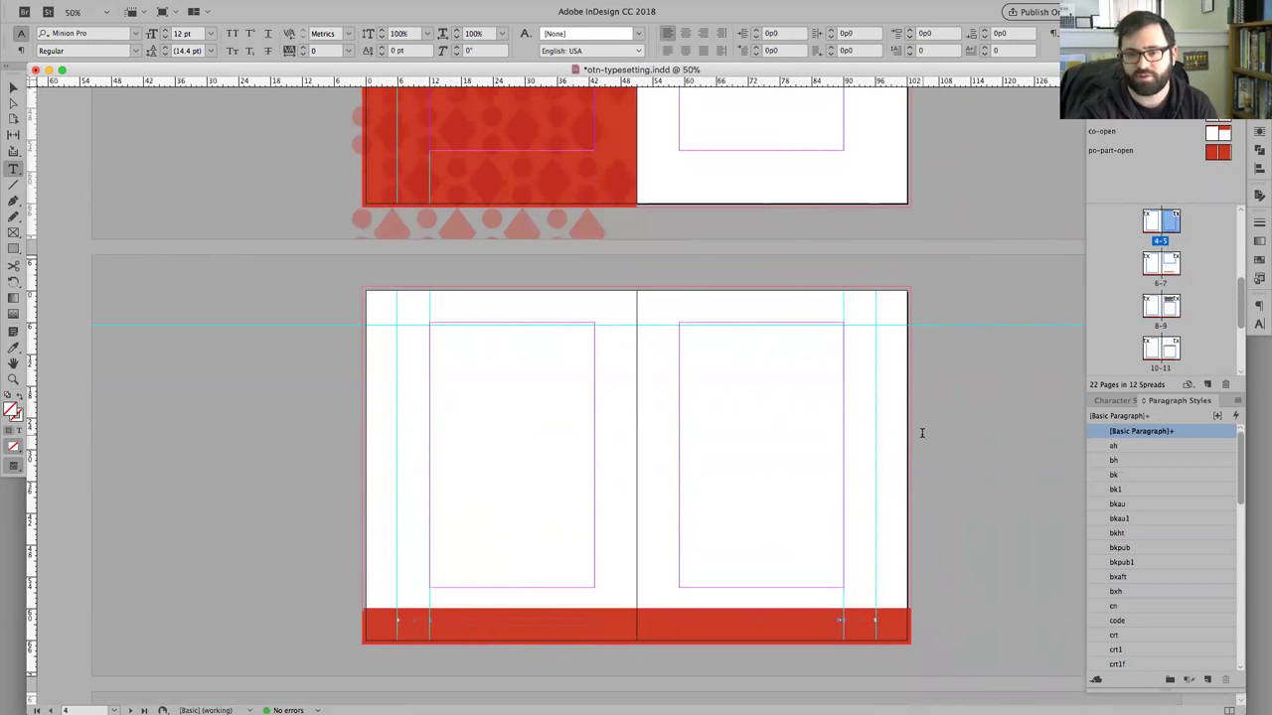
pyautogui.press('super+equal')
pyautogui.press('w')
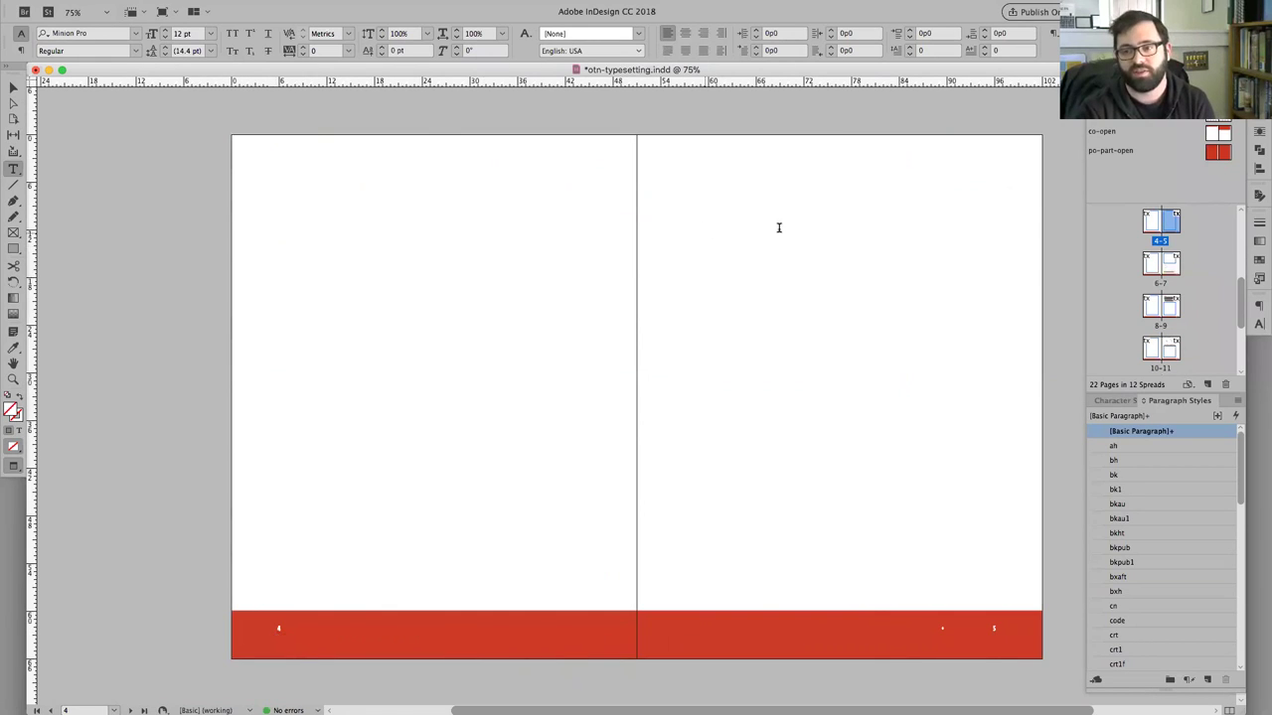
# - Select pages 5–16 in the Pages panel and delete them, confirming the warning about page objects
pyautogui.moveTo(1167, 225)
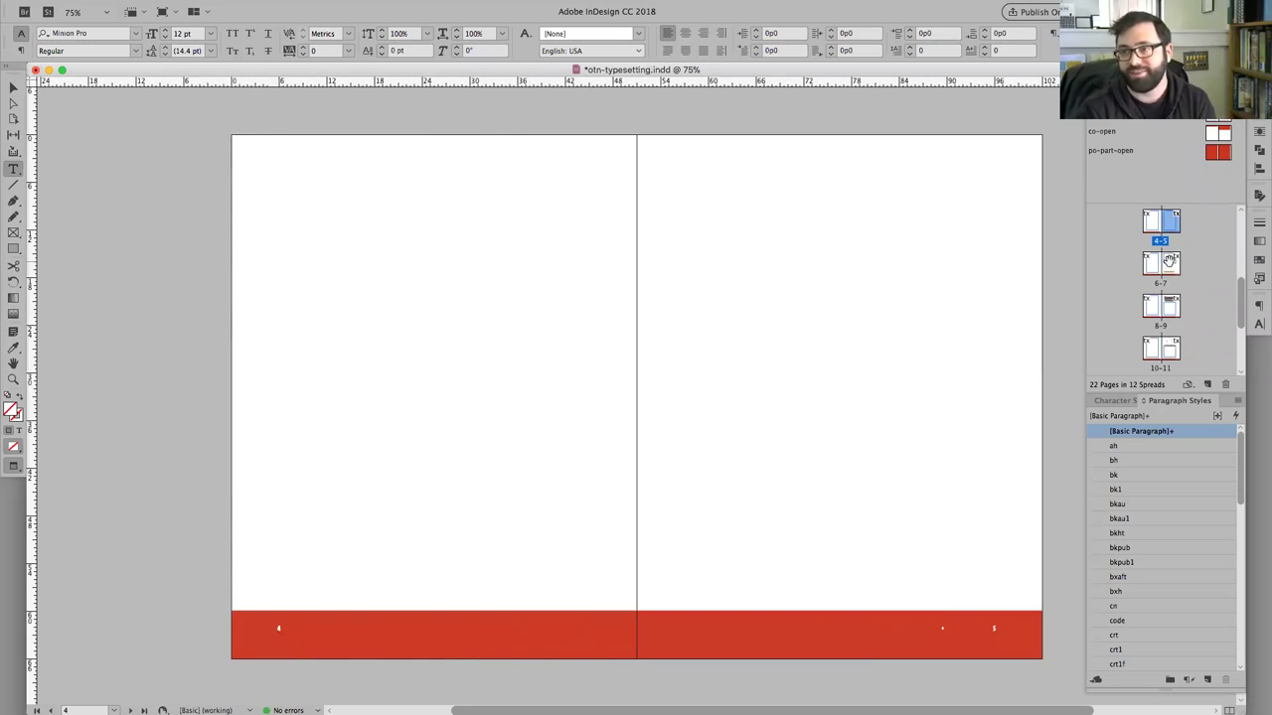
pyautogui.scroll(-3, 1189, 318)
pyautogui.scroll(3, 1187, 256)
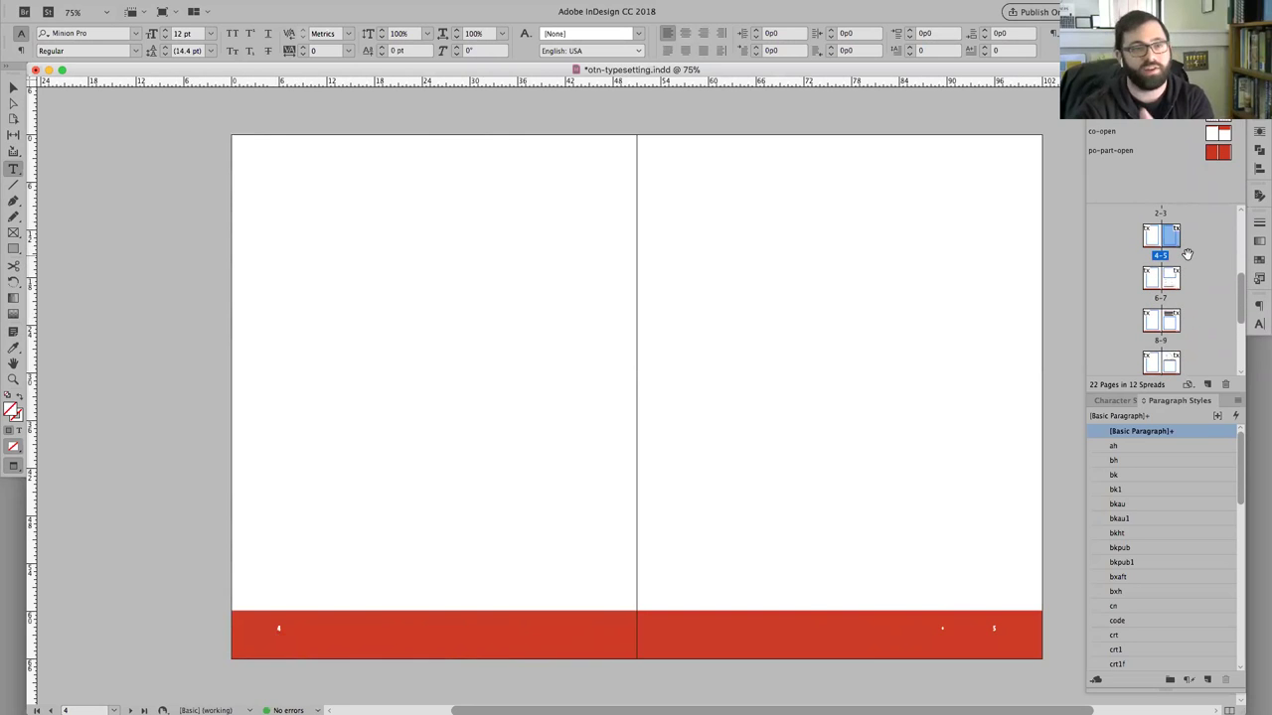
pyautogui.scroll(-3, 1187, 255)
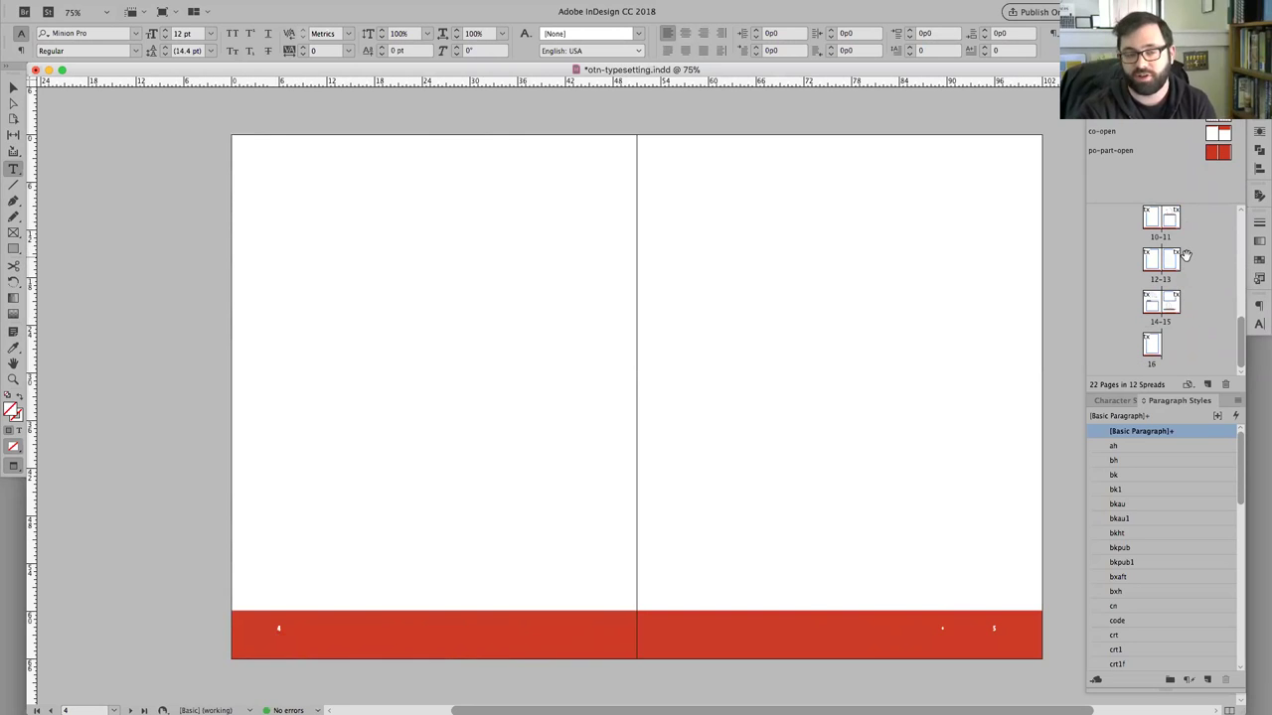
pyautogui.moveTo(1240, 343); pyautogui.dragTo(1171, 177)
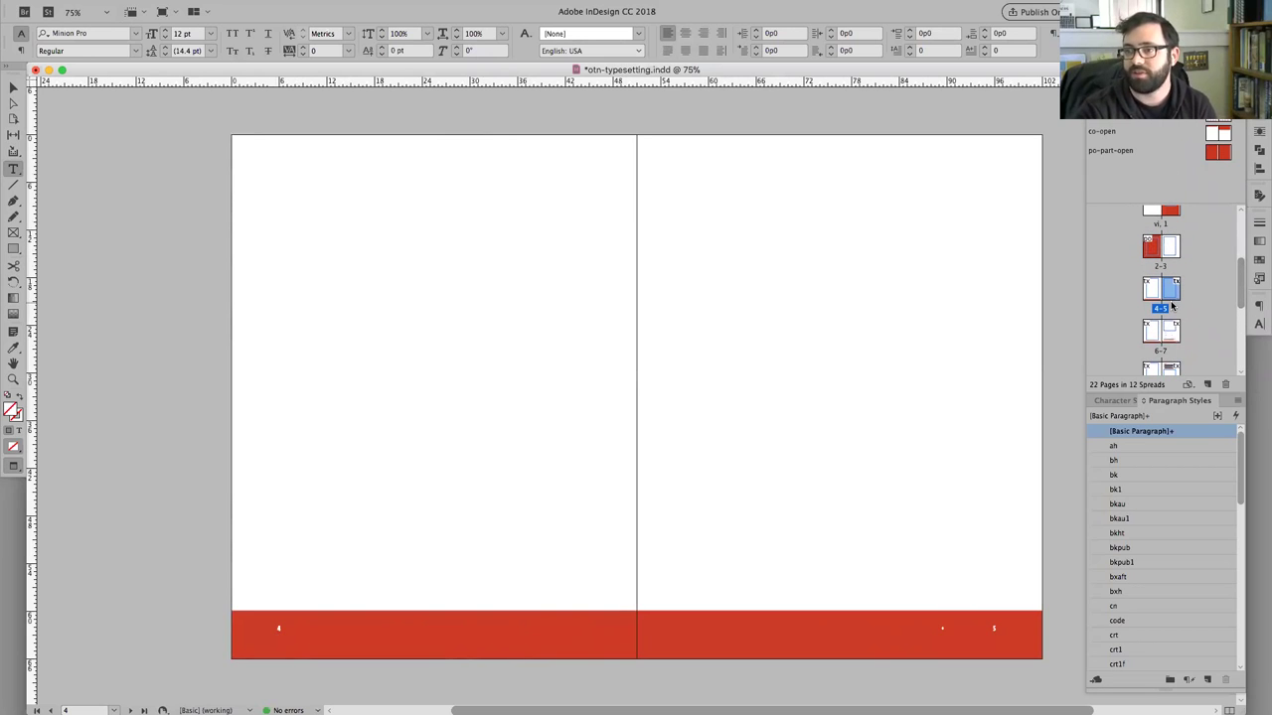
pyautogui.moveTo(1240, 266); pyautogui.dragTo(1240, 338)
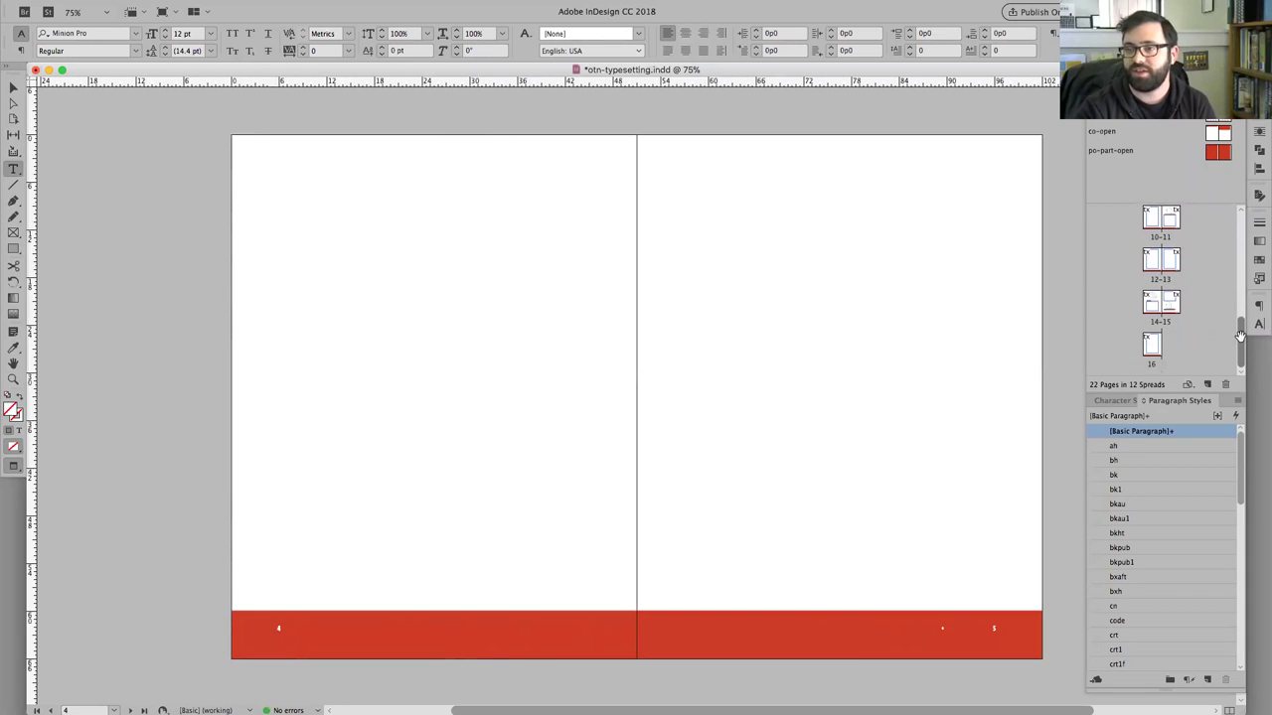
pyautogui.keyDown('shift'); pyautogui.click(1151, 346); pyautogui.keyUp('shift')
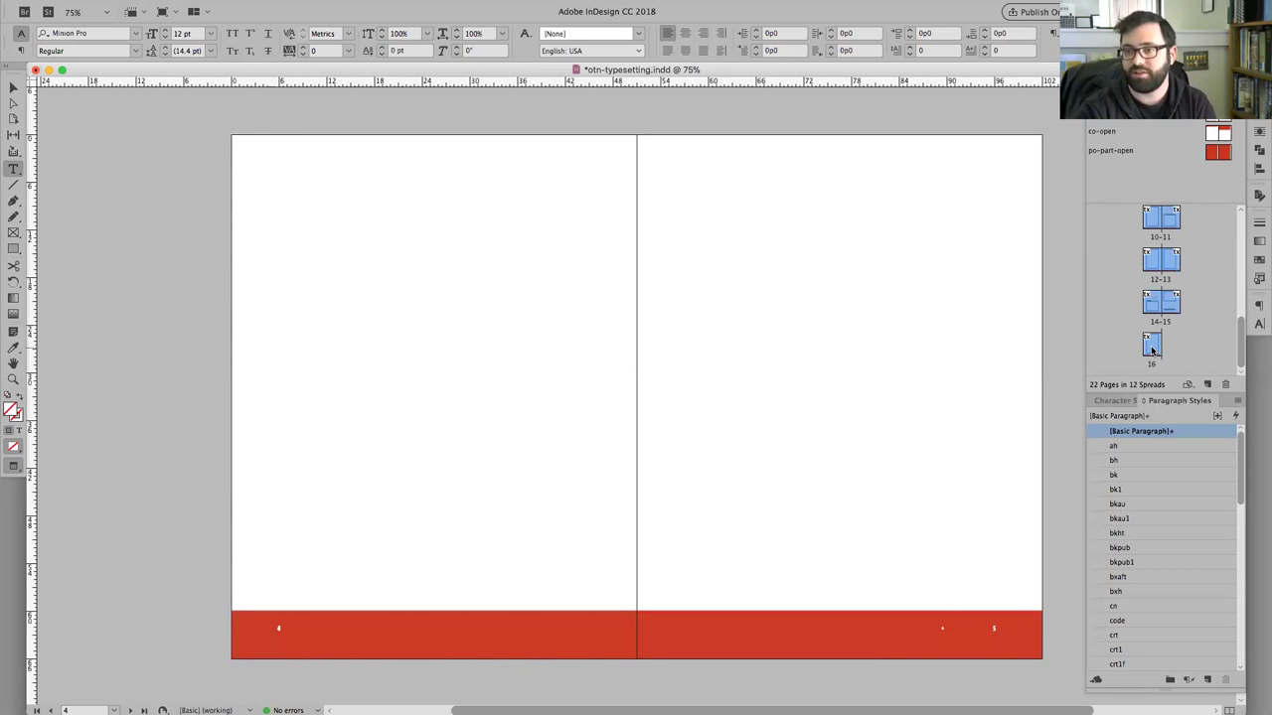
pyautogui.click(1225, 386)
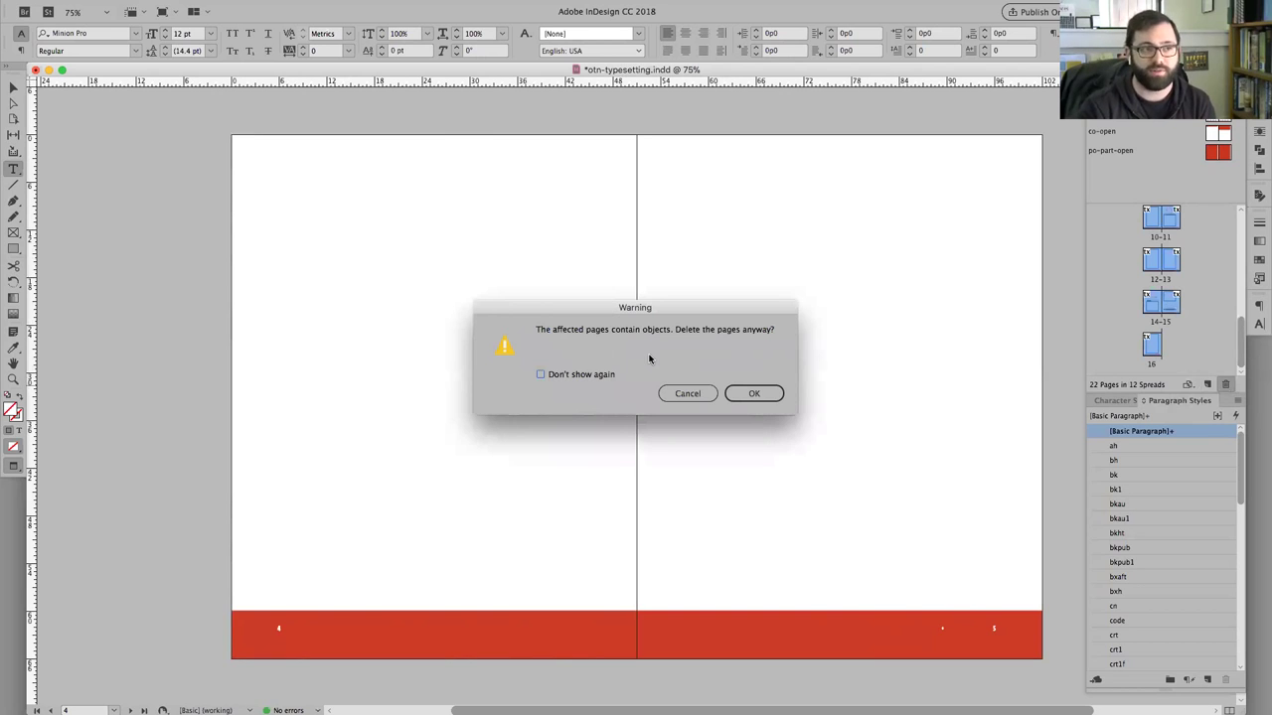
pyautogui.click(755, 395)
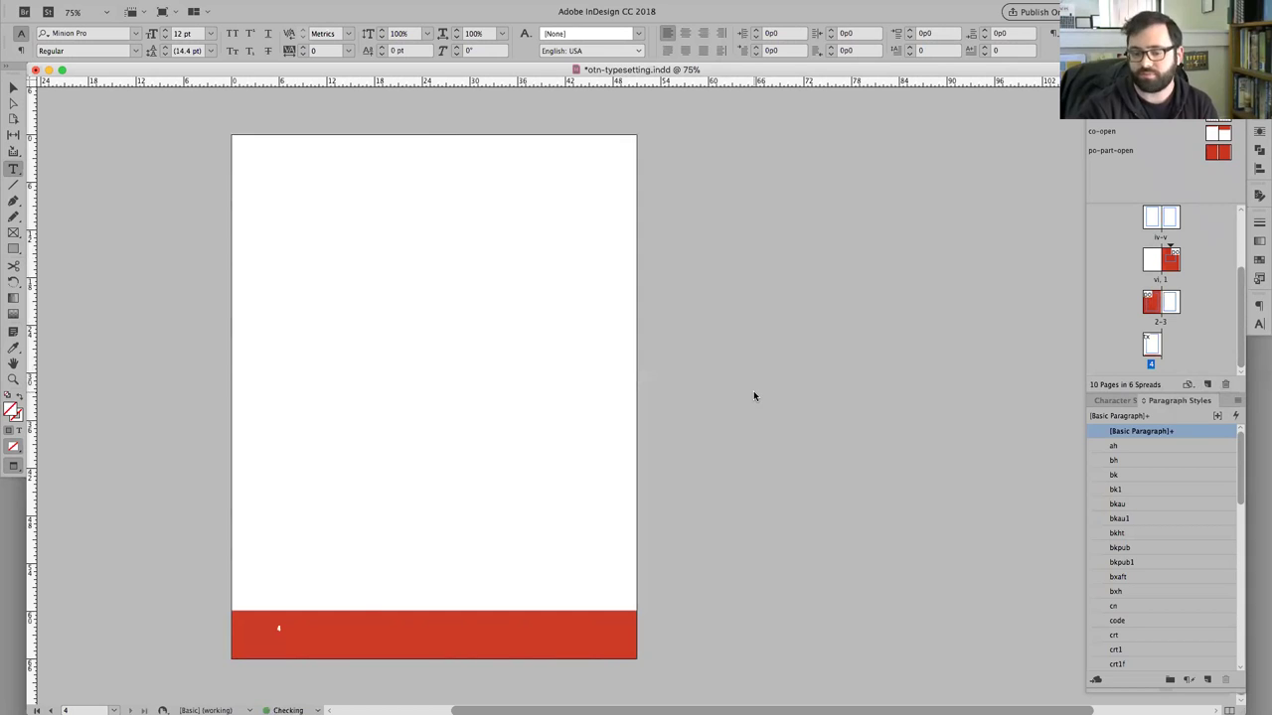
pyautogui.press('super+minus')
pyautogui.press('super+minus')
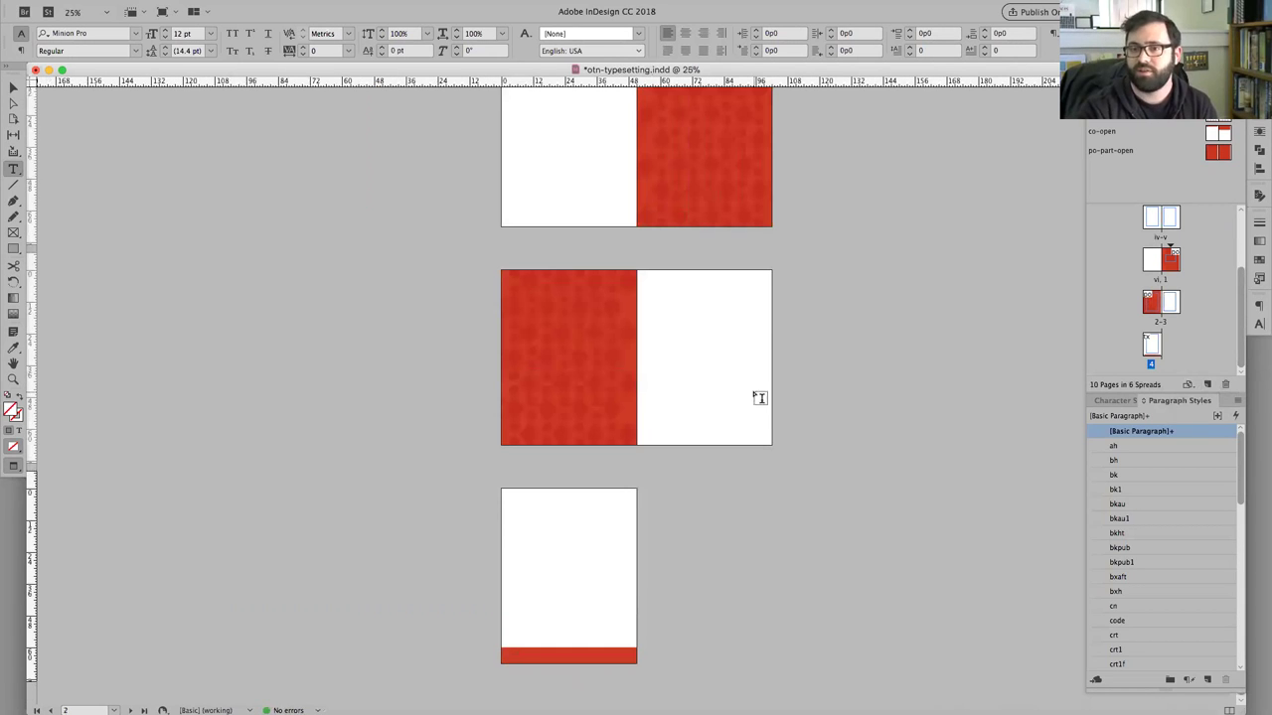
pyautogui.scroll(5, 793, 397)
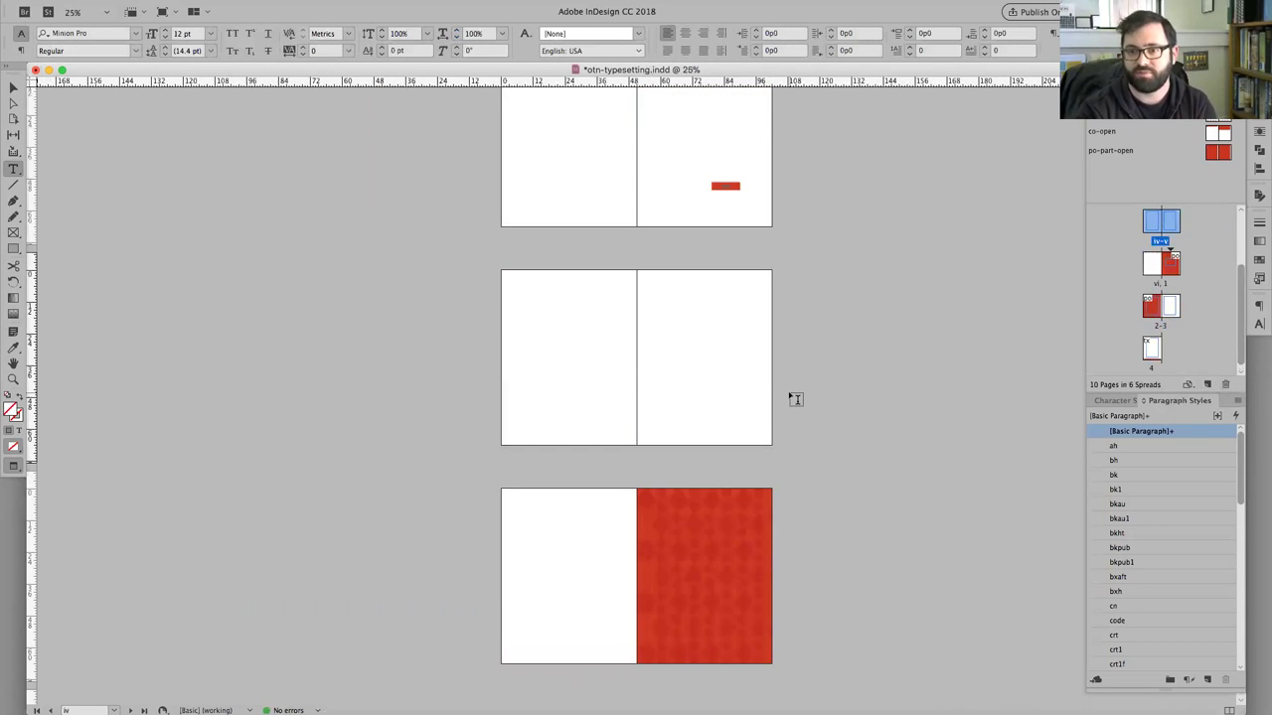
pyautogui.scroll(3, 793, 399)
pyautogui.scroll(-1, 756, 298)
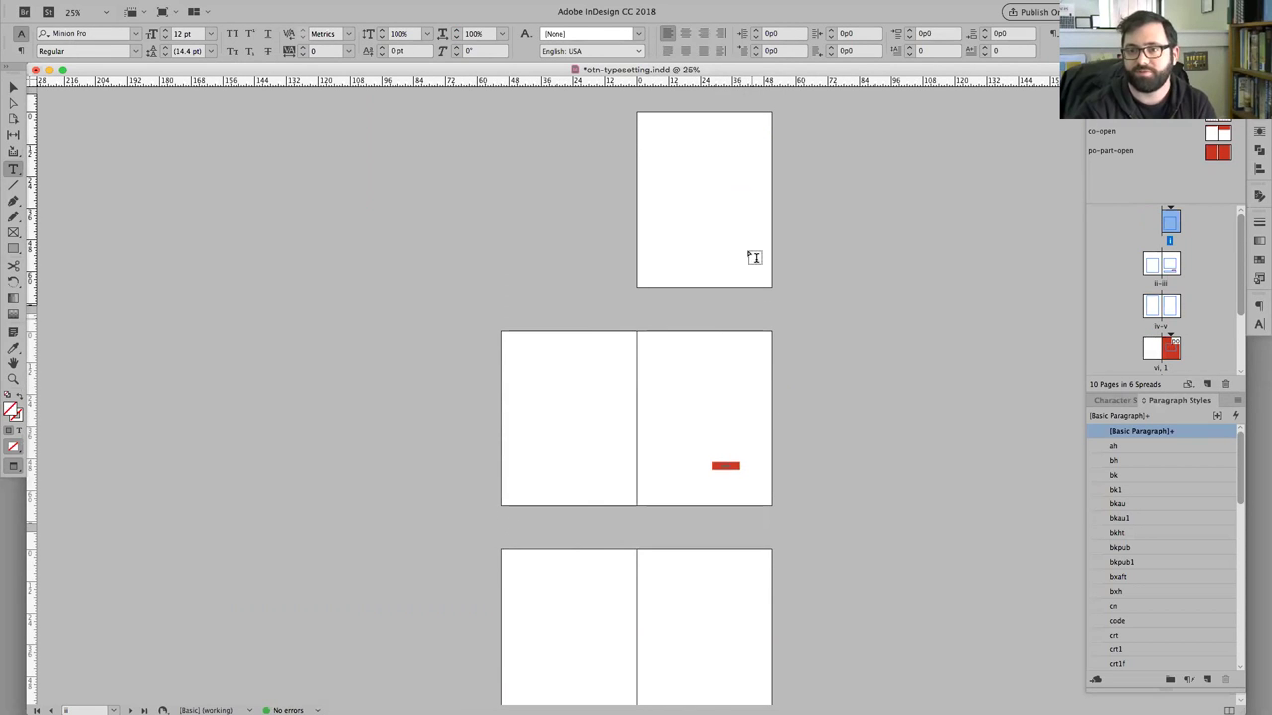
pyautogui.scroll(-5, 704, 331)
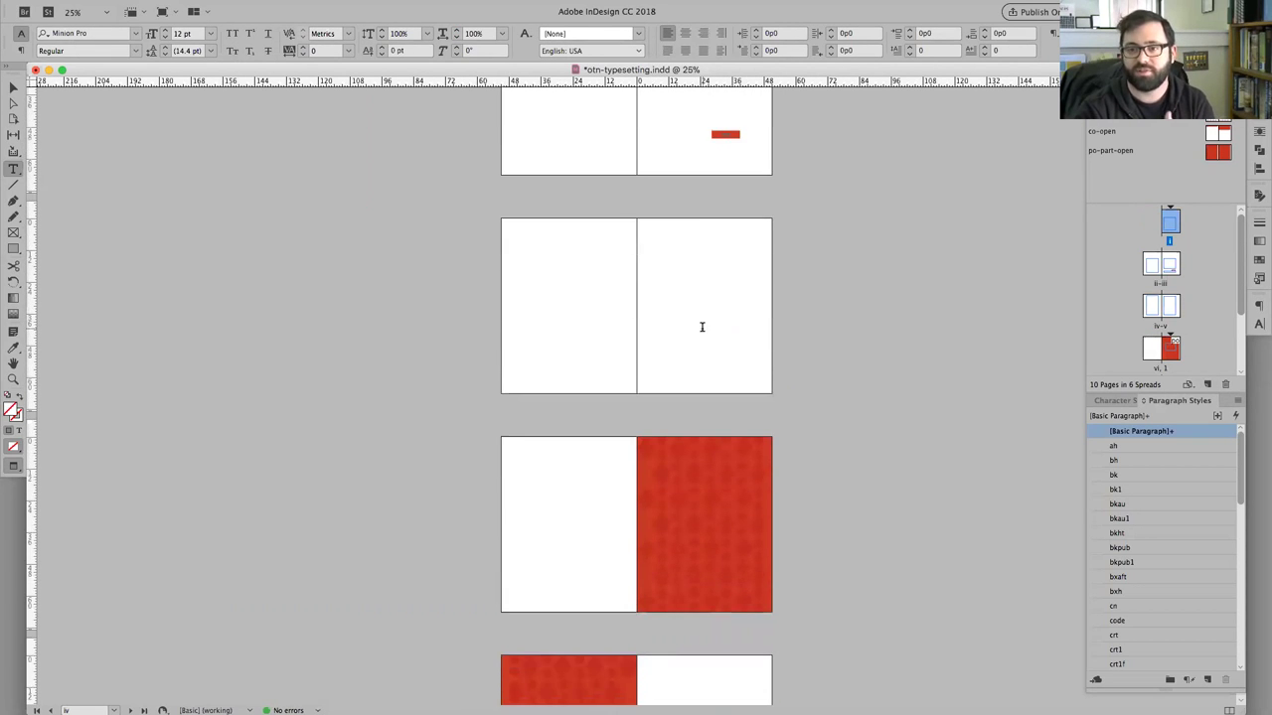
pyautogui.scroll(-3, 696, 398)
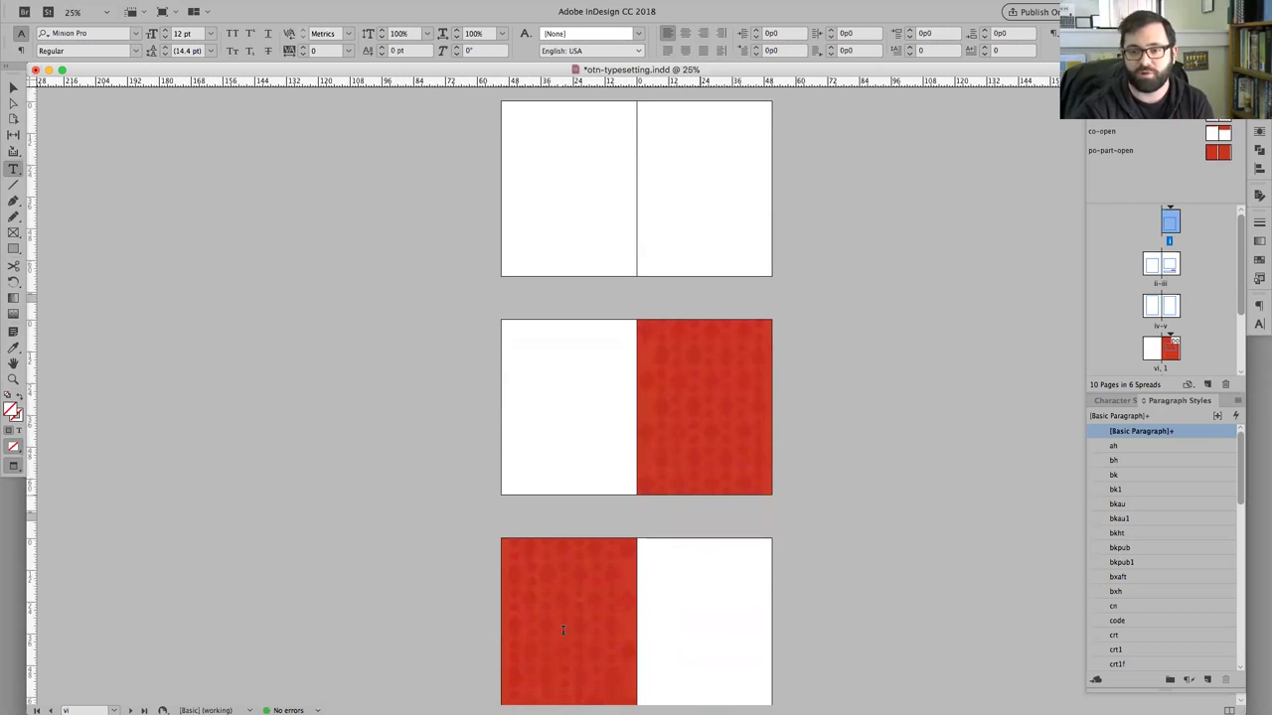
pyautogui.scroll(-7, 571, 606)
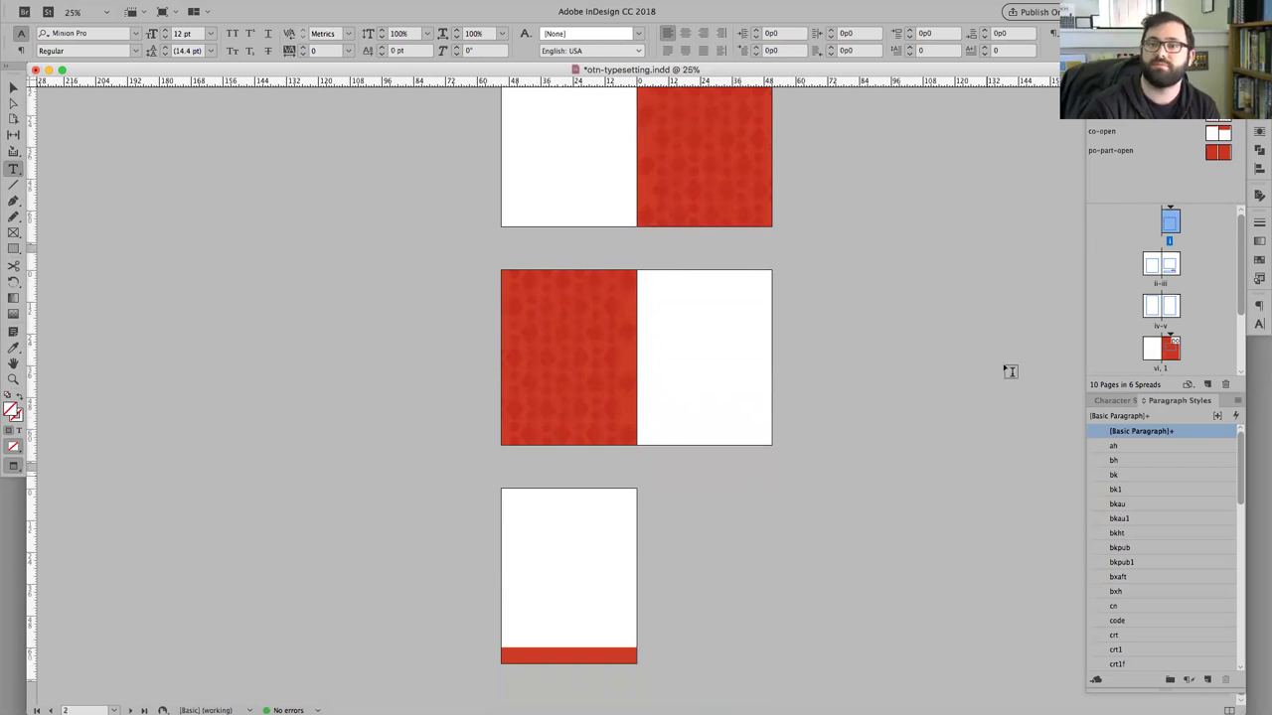
pyautogui.click(882, 316)
pyautogui.scroll(2, 881, 316)
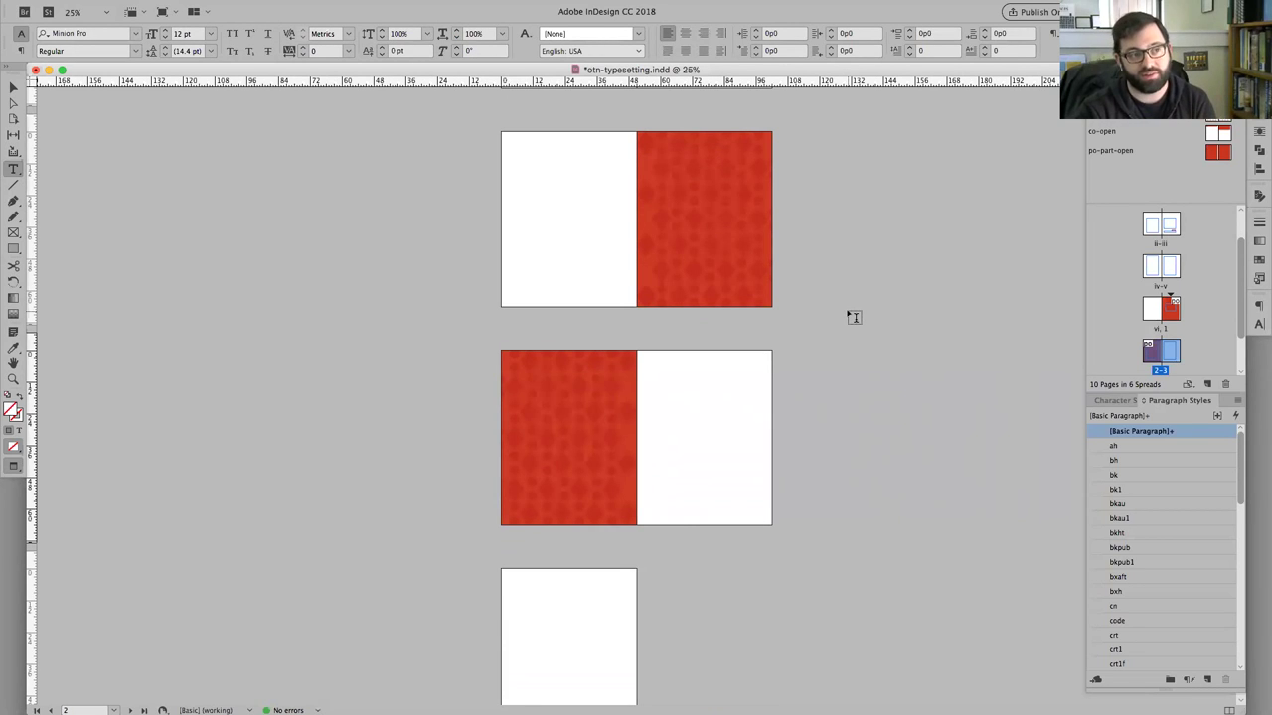
pyautogui.scroll(10, 853, 316)
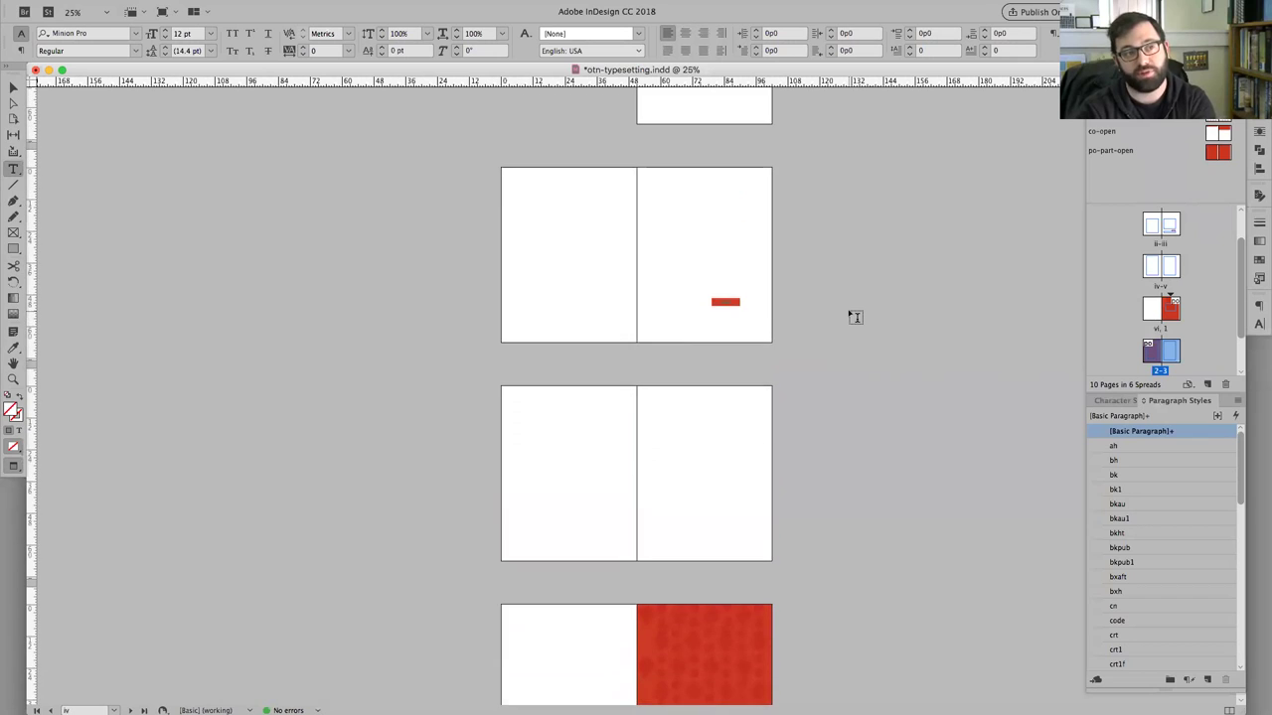
pyautogui.scroll(4, 855, 316)
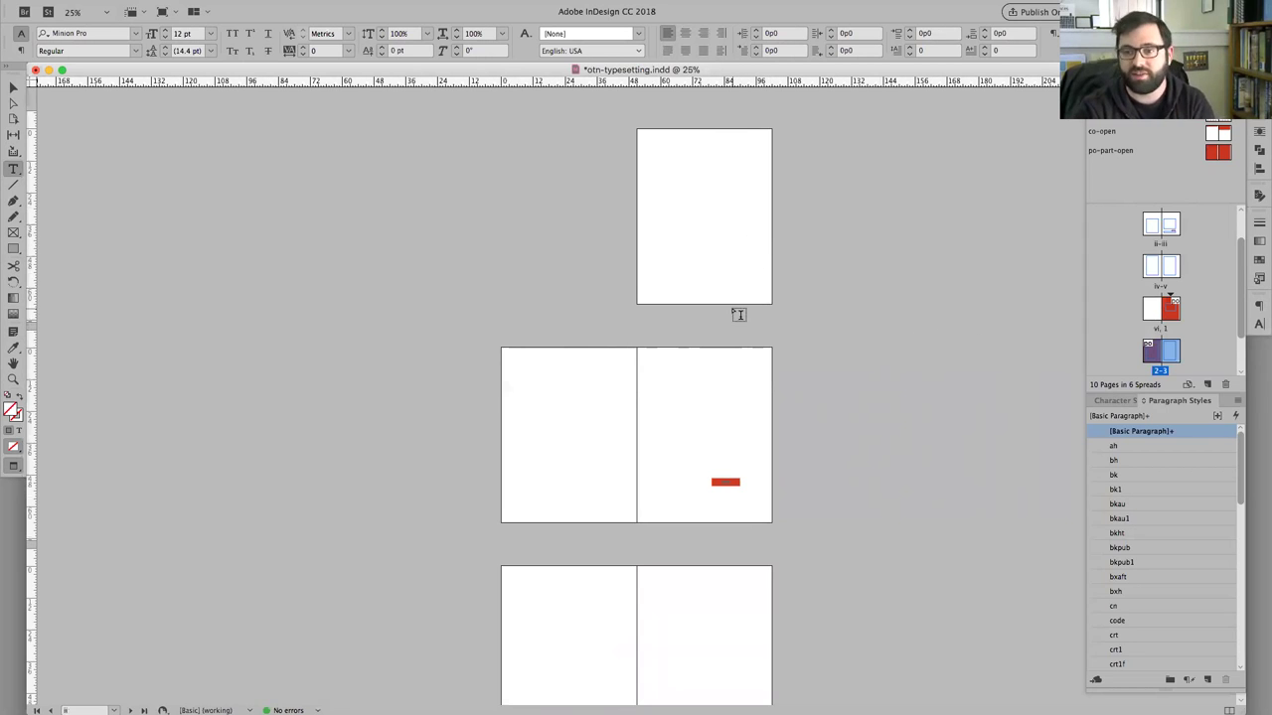
pyautogui.scroll(-3, 738, 312)
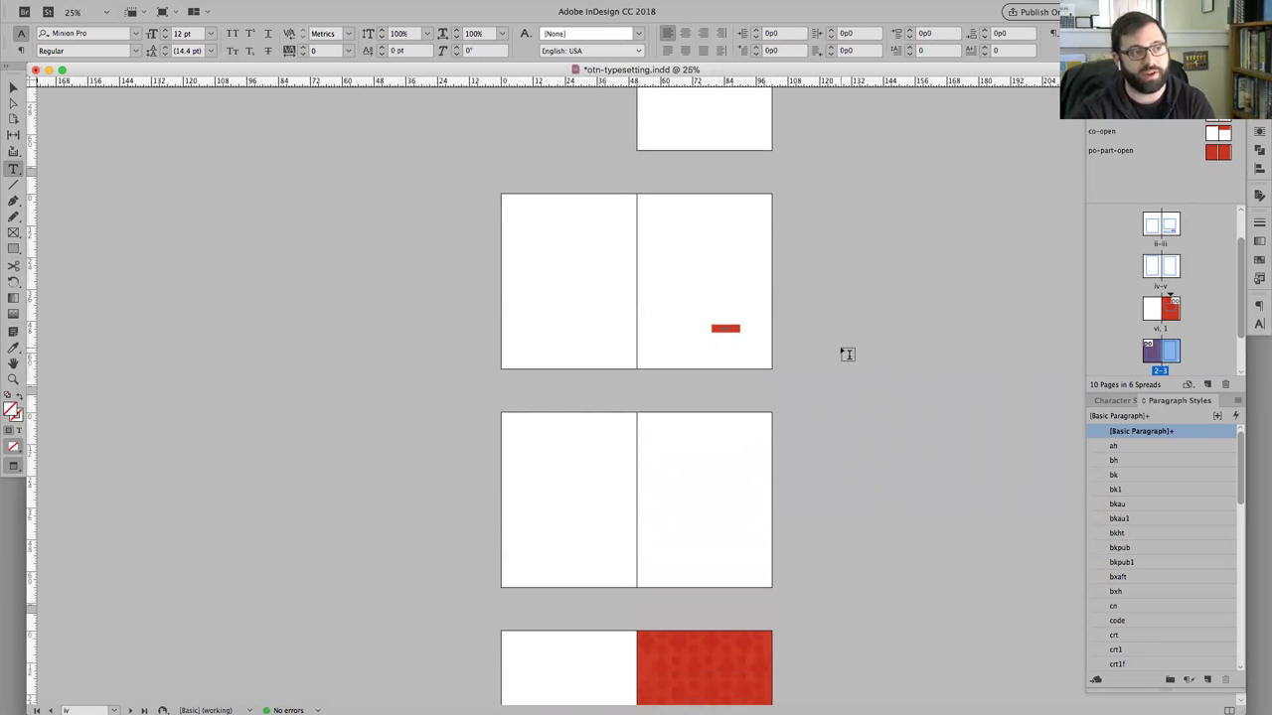
pyautogui.scroll(-6, 898, 381)
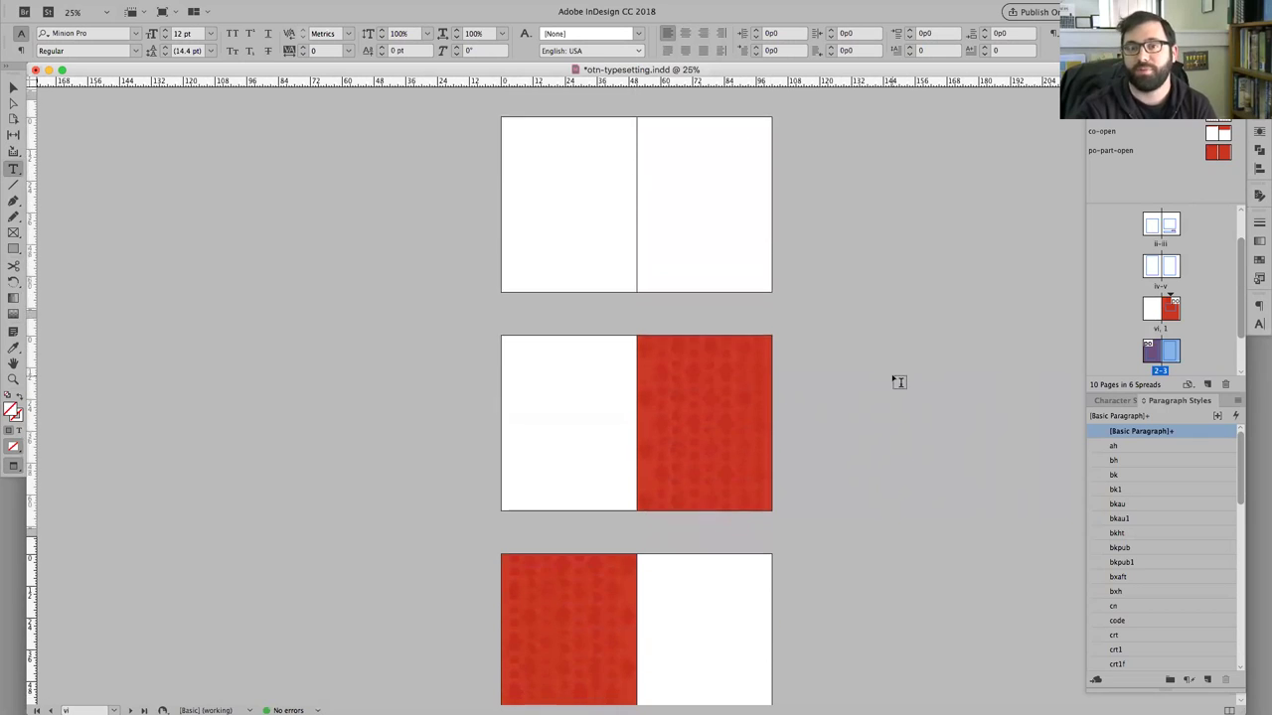
pyautogui.scroll(-3, 898, 381)
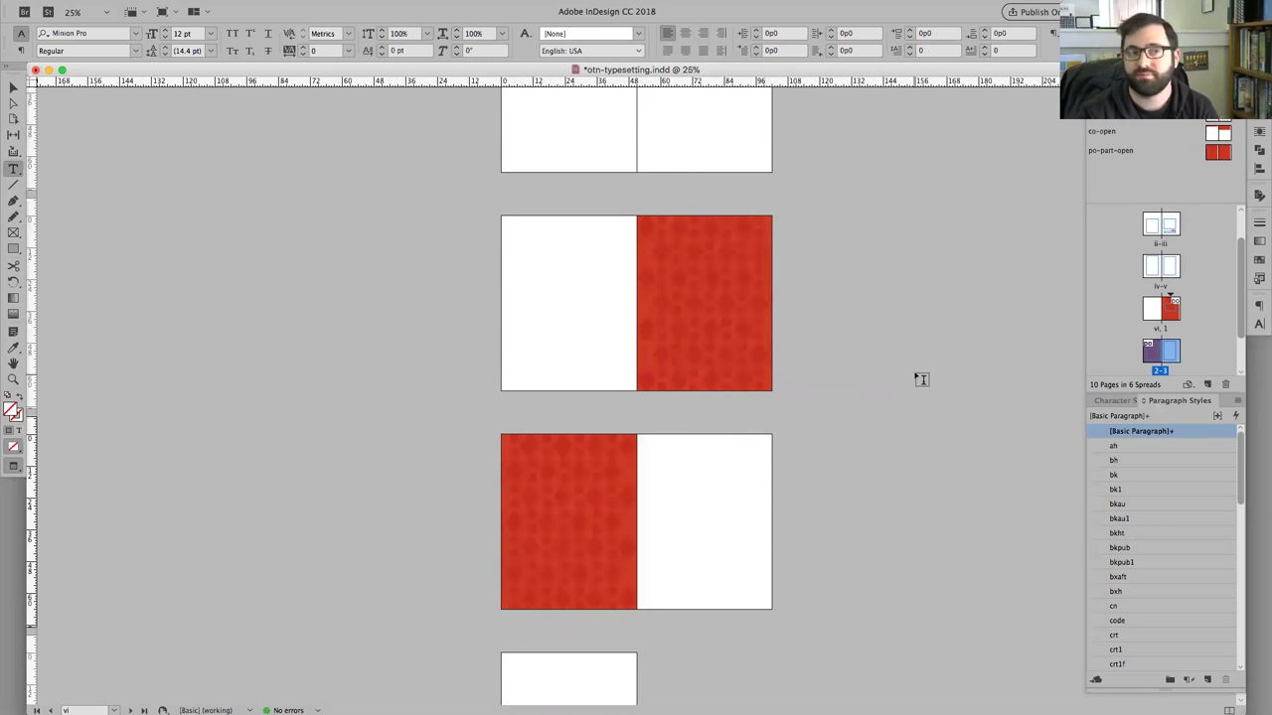
pyautogui.scroll(-4, 929, 373)
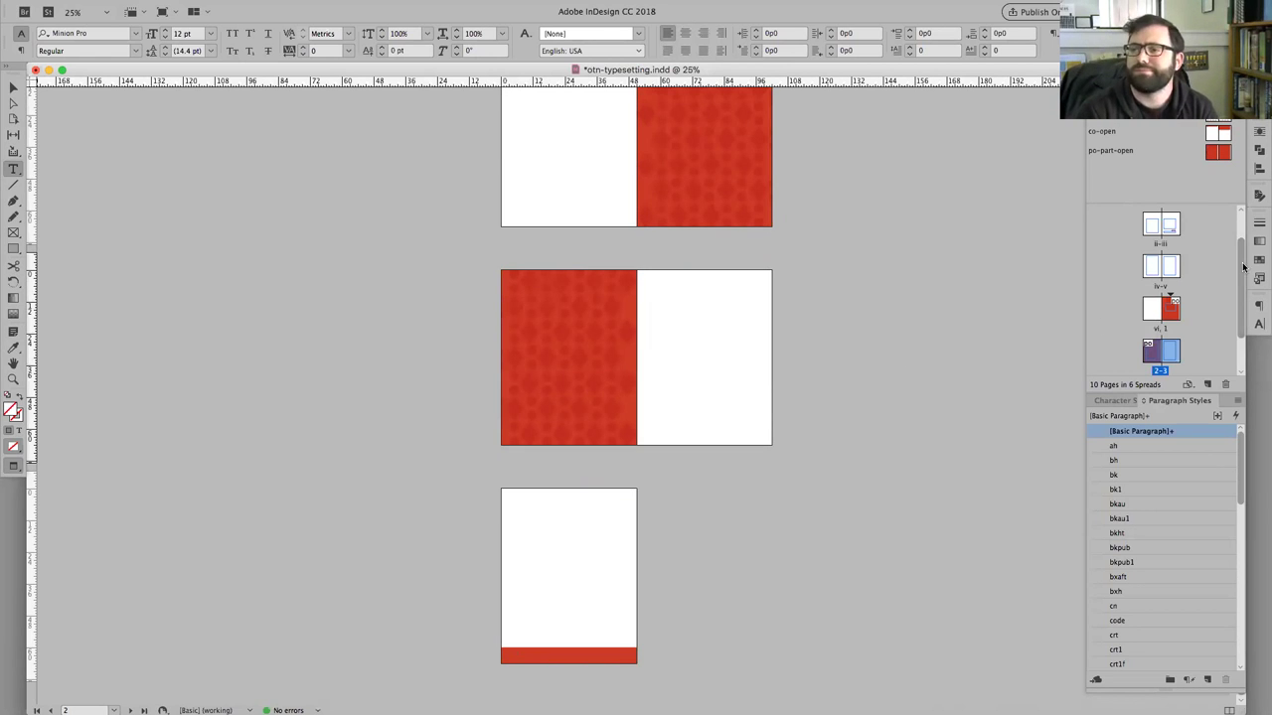
# - Drag the divider below the Pages panel down to lengthen the panel
pyautogui.scroll(2, 1238, 232)
pyautogui.scroll(-3, 1217, 280)
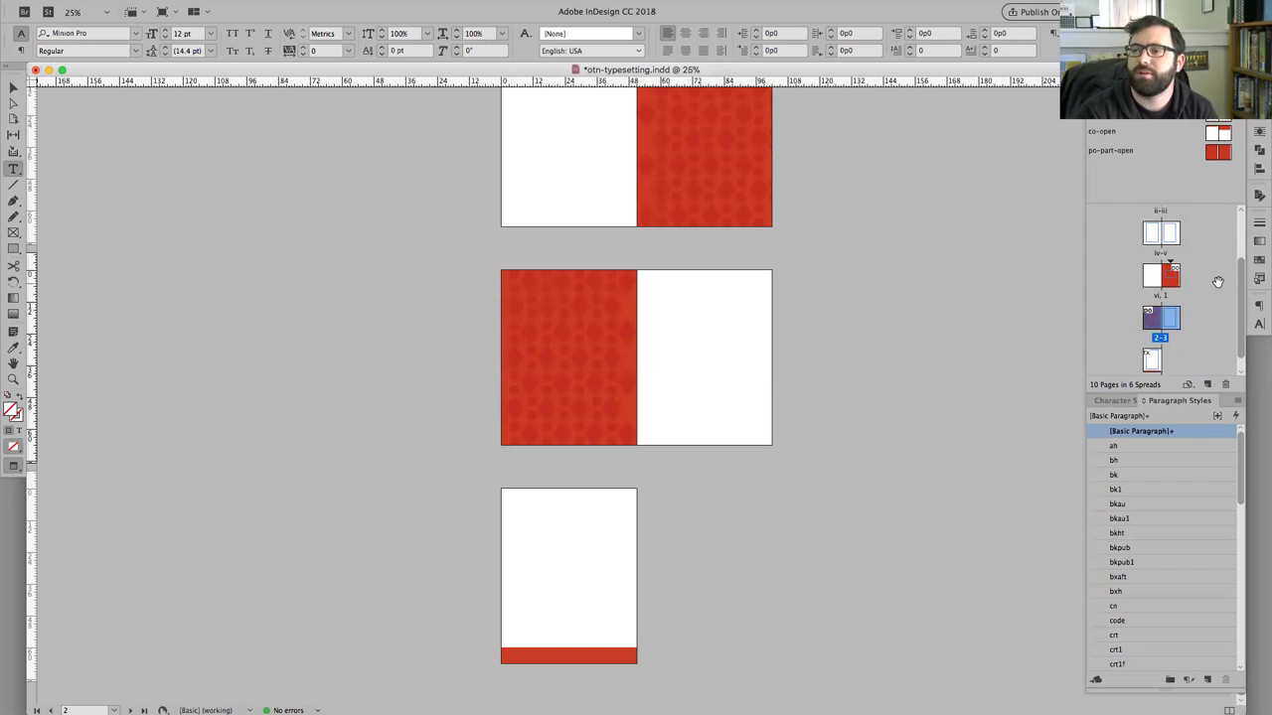
pyautogui.scroll(-2, 1217, 282)
pyautogui.scroll(2, 1217, 283)
pyautogui.scroll(-2, 1218, 283)
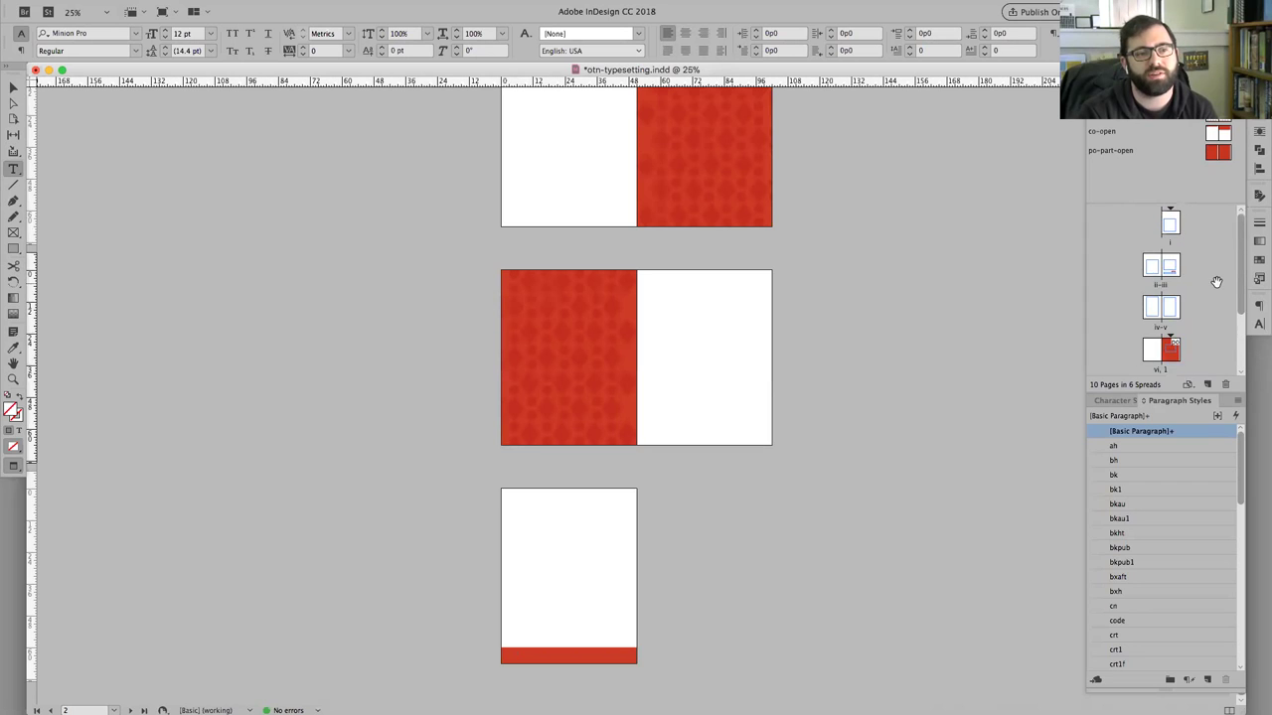
pyautogui.scroll(2, 1216, 284)
pyautogui.scroll(2, 1217, 285)
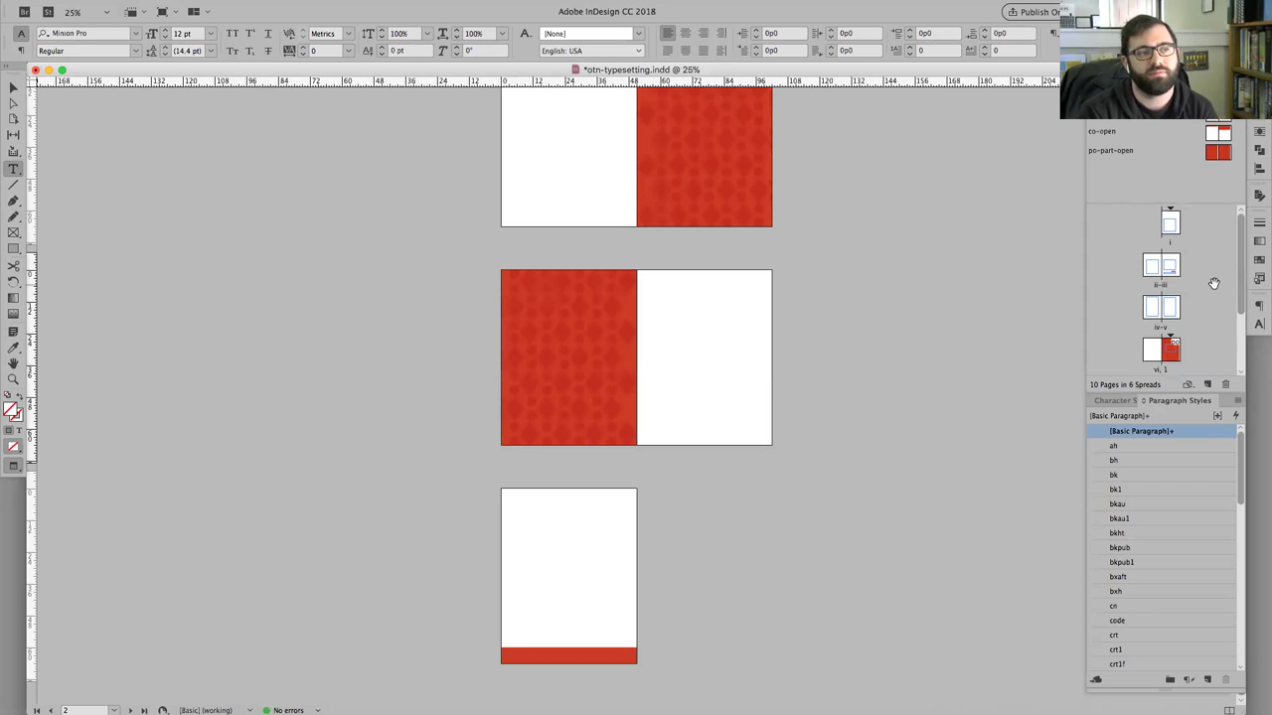
pyautogui.moveTo(1240, 266); pyautogui.dragTo(1239, 336)
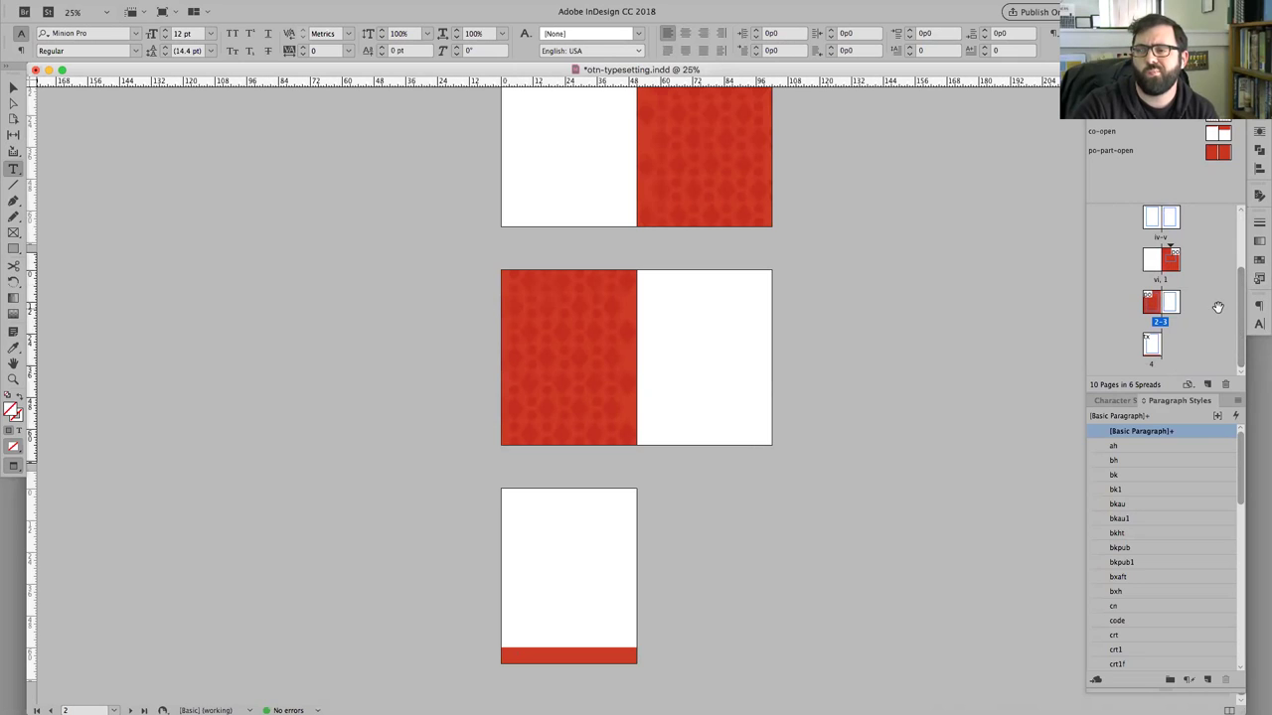
# - Enlarge the page thumbnails area and shrink the masters section so more spreads show
pyautogui.scroll(3, 1239, 289)
pyautogui.scroll(-3, 1222, 299)
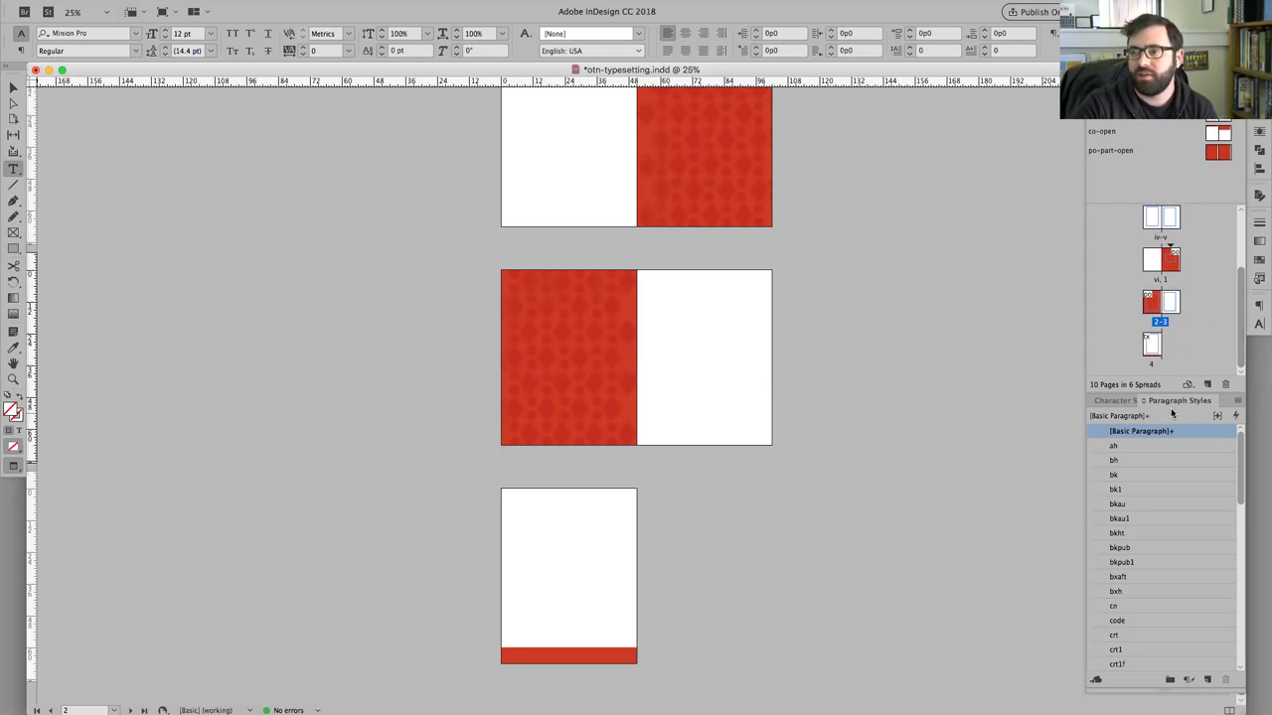
pyautogui.moveTo(1165, 393)
pyautogui.mouseDown()
pyautogui.moveTo(1150, 626)
pyautogui.moveTo(1158, 375)
pyautogui.moveTo(1170, 399)
pyautogui.mouseUp()
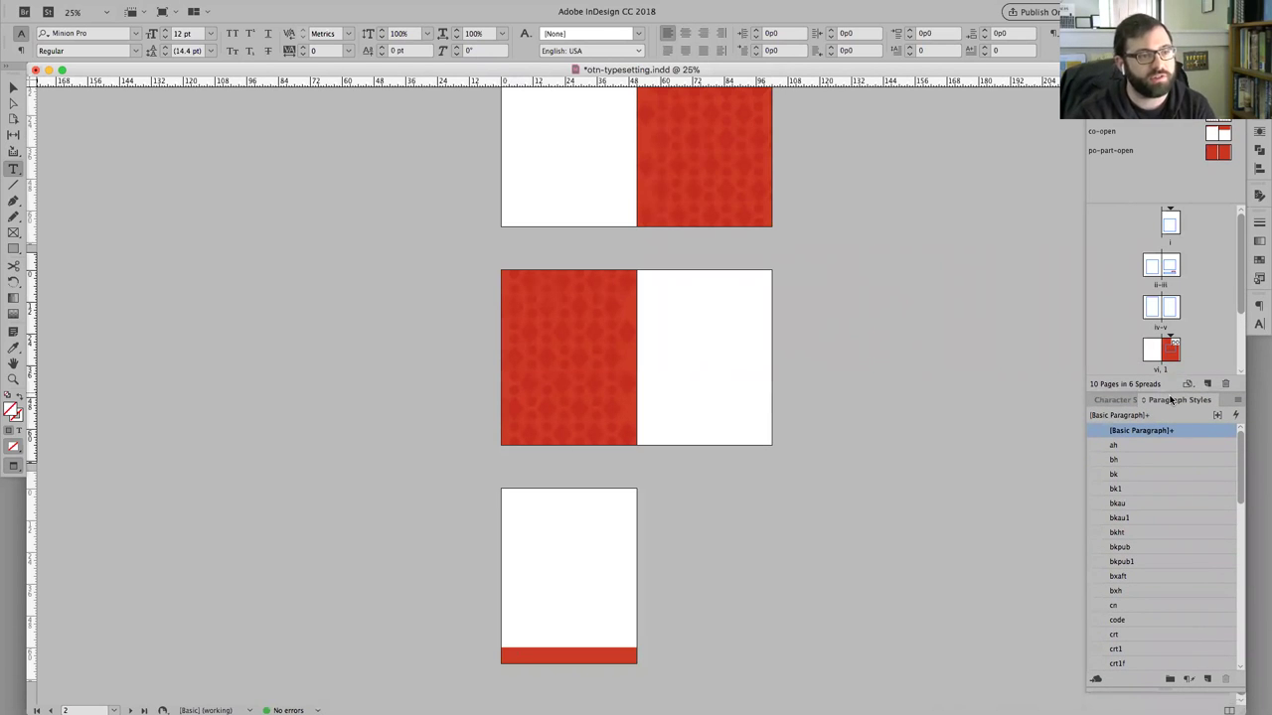
pyautogui.scroll(-3, 1204, 289)
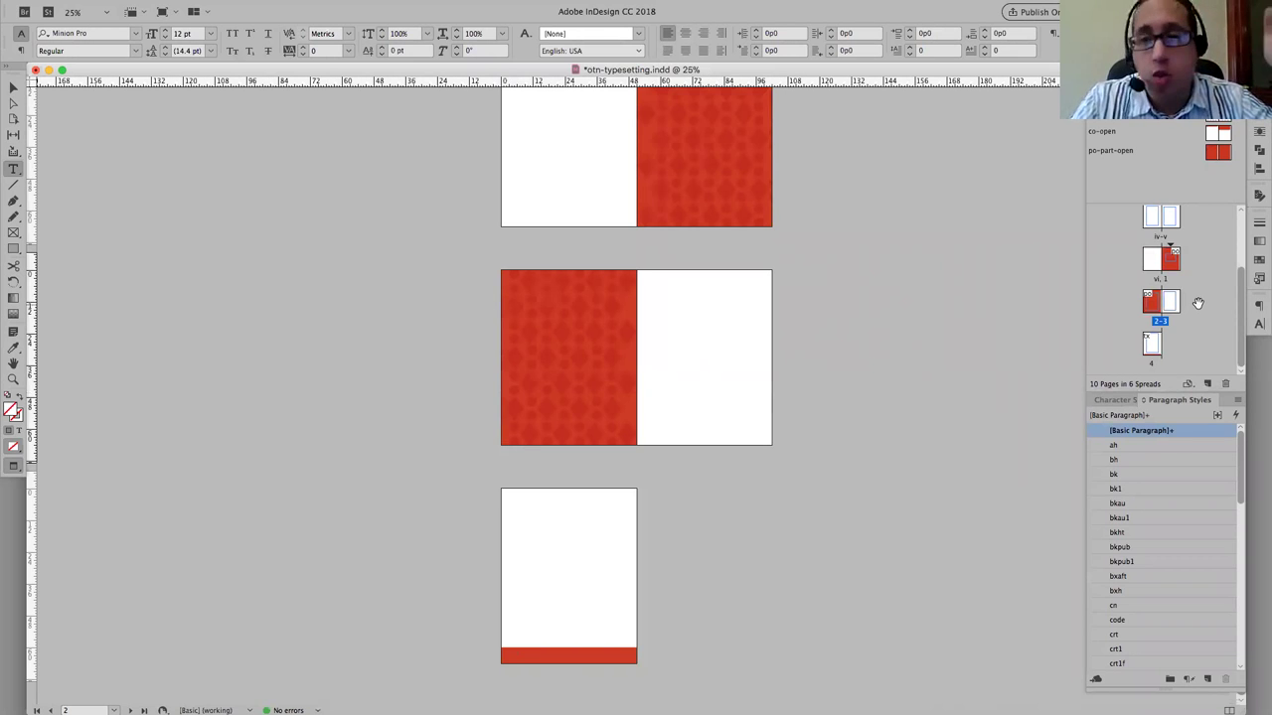
pyautogui.scroll(3, 1199, 303)
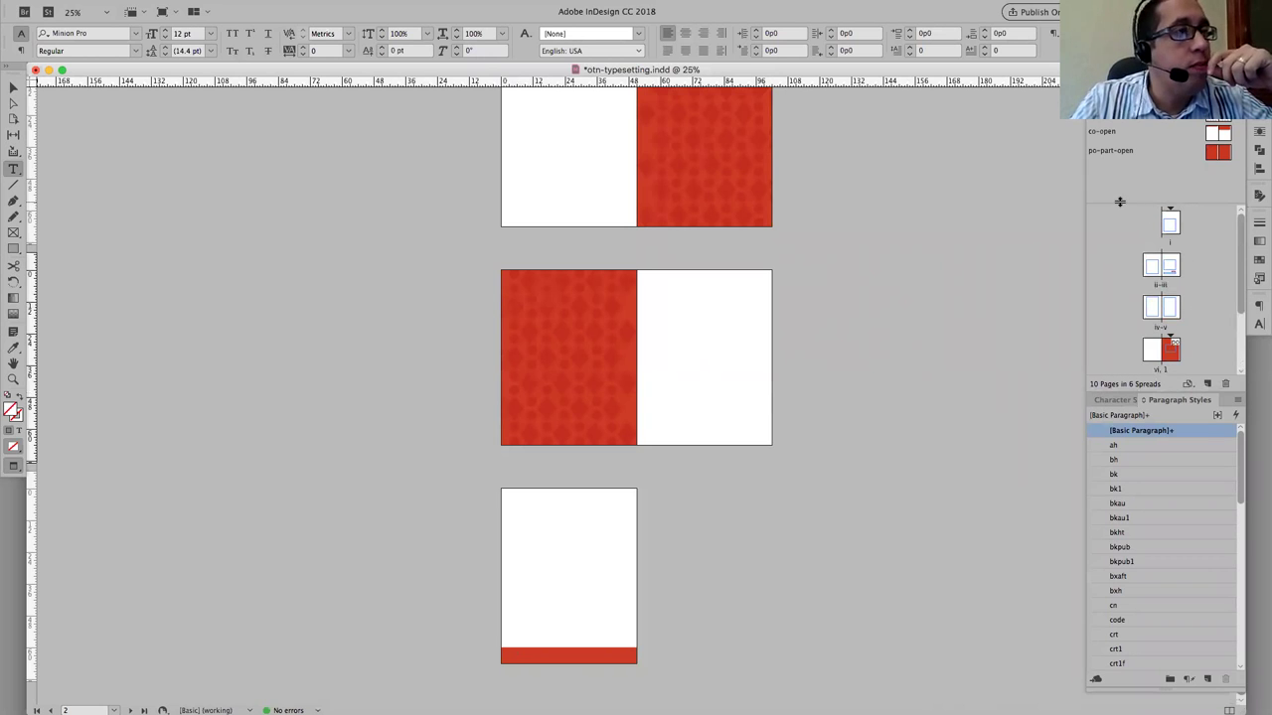
pyautogui.moveTo(1121, 201); pyautogui.dragTo(1122, 179)
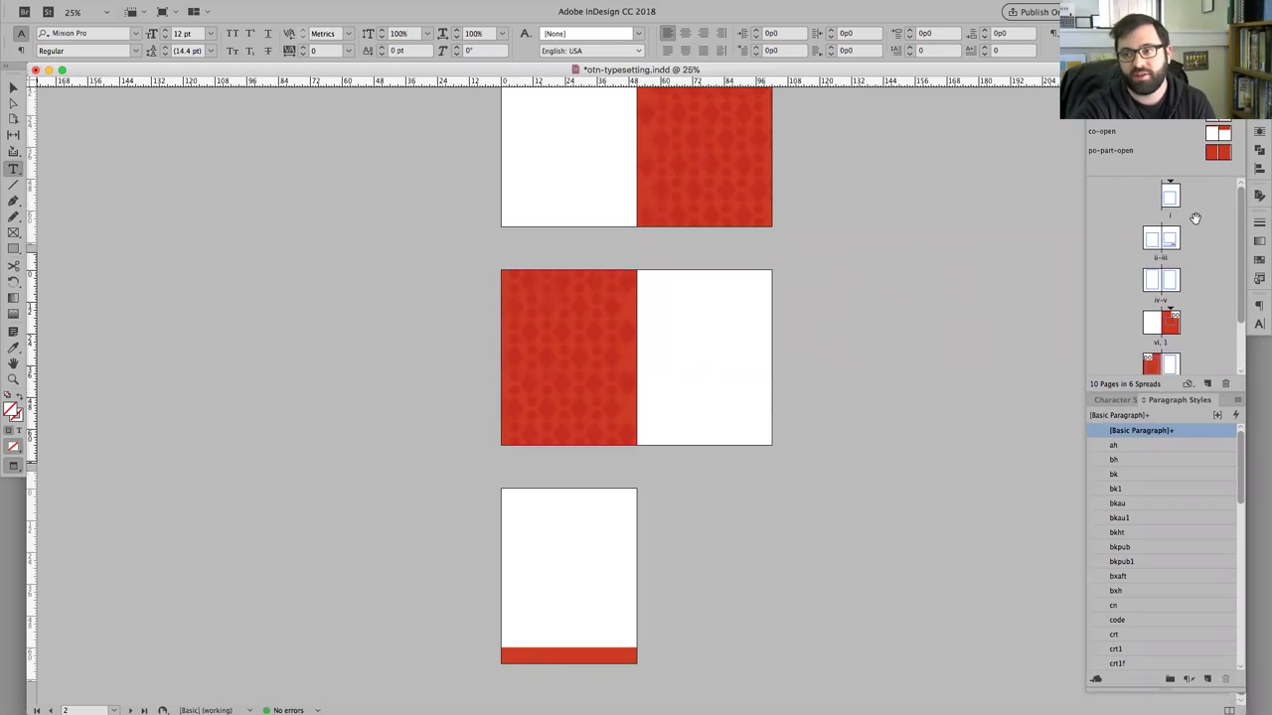
pyautogui.scroll(-2, 1215, 267)
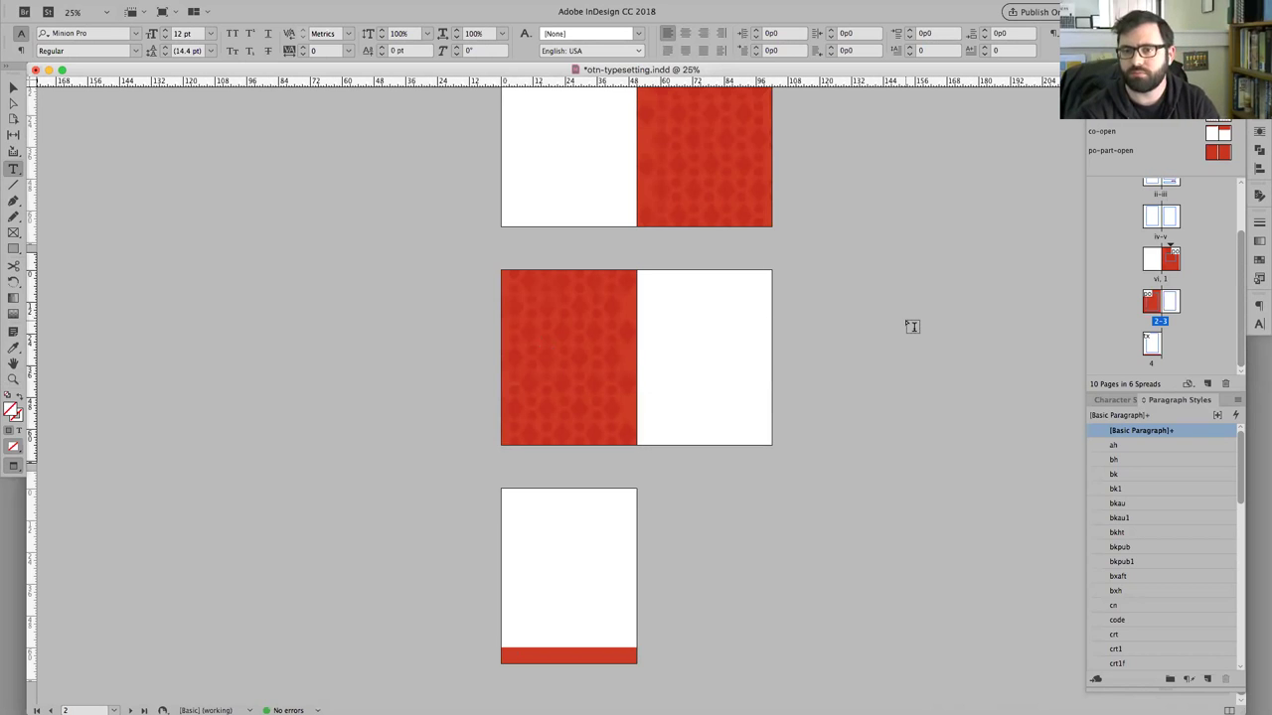
pyautogui.press('shift+super+Page_Up')
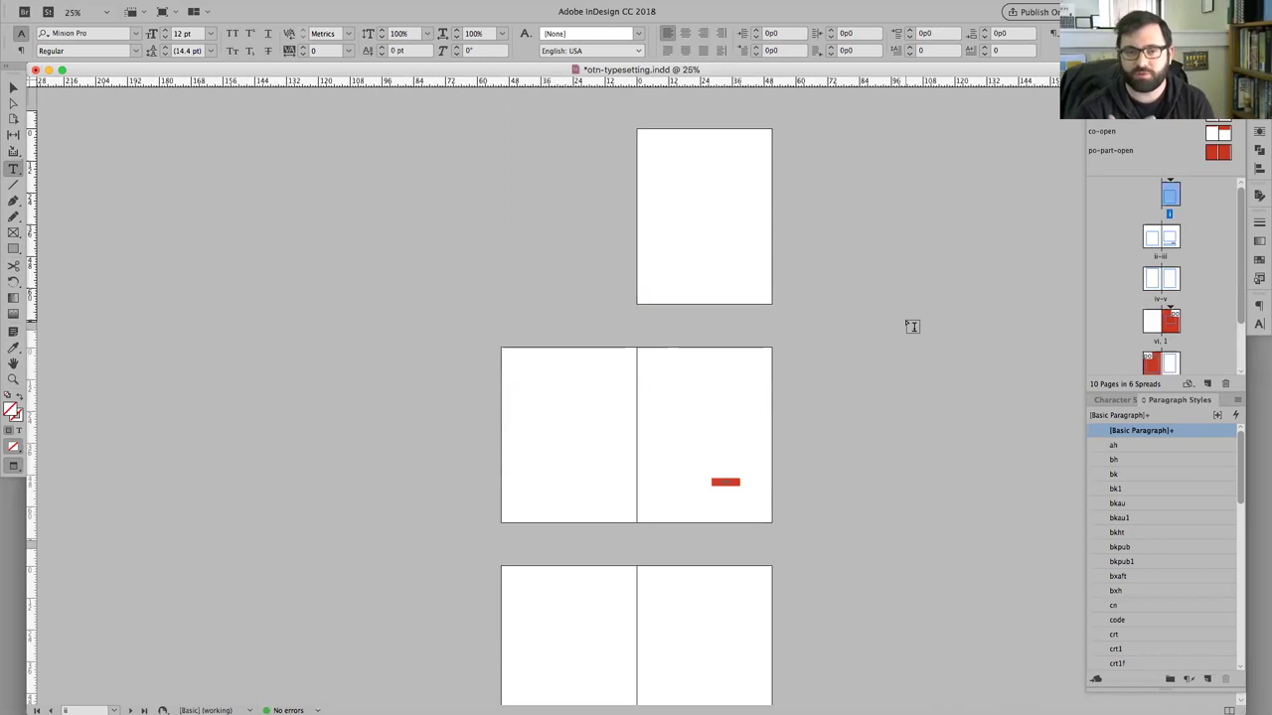
pyautogui.press('super+equal')
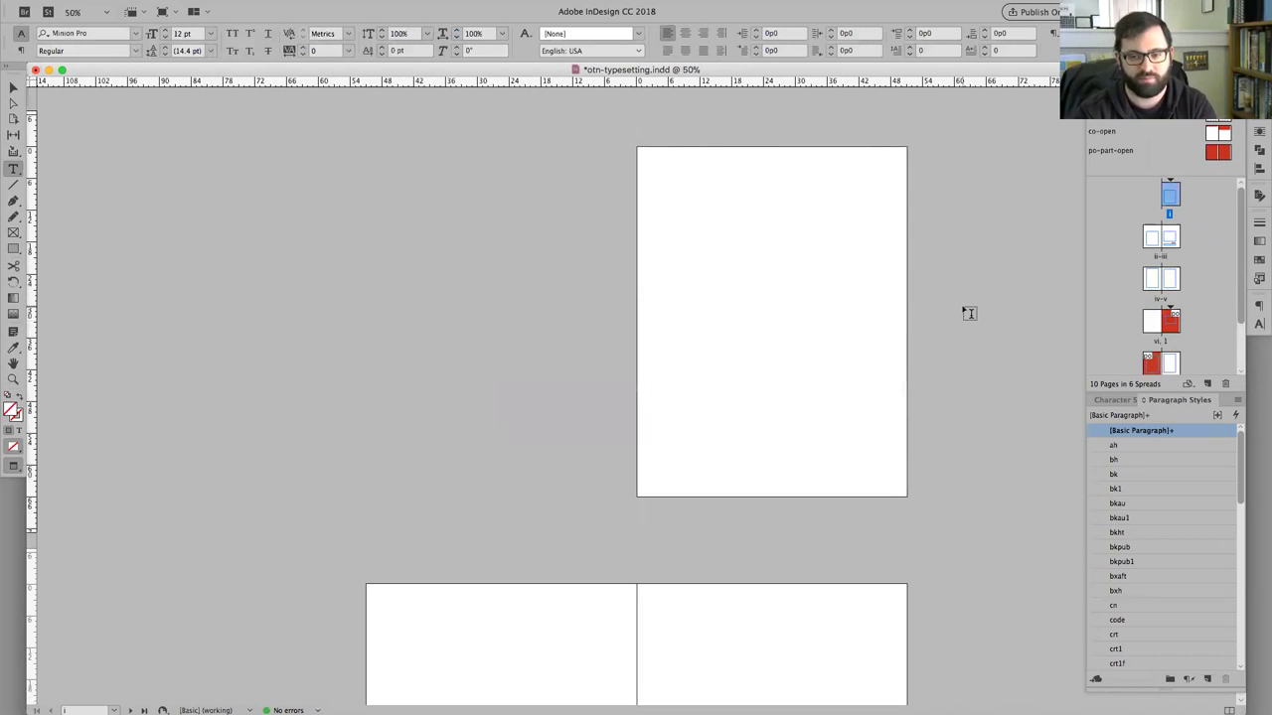
pyautogui.press('w')
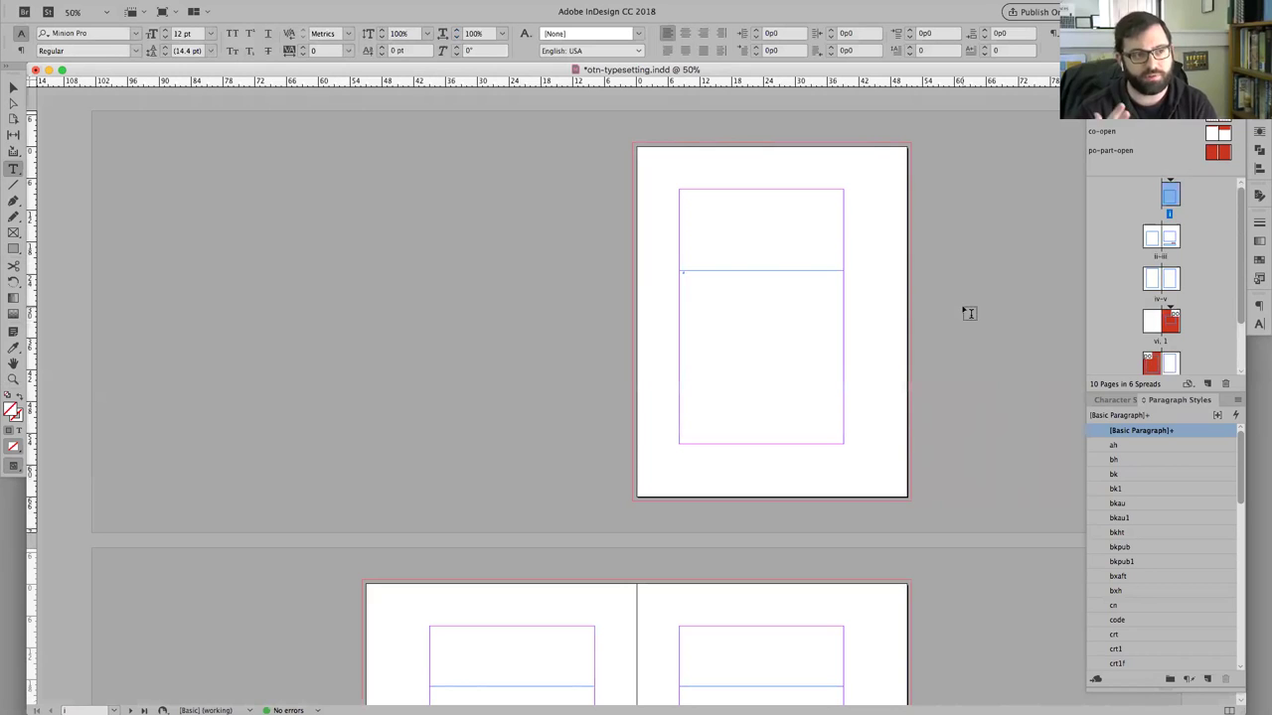
pyautogui.press('w')
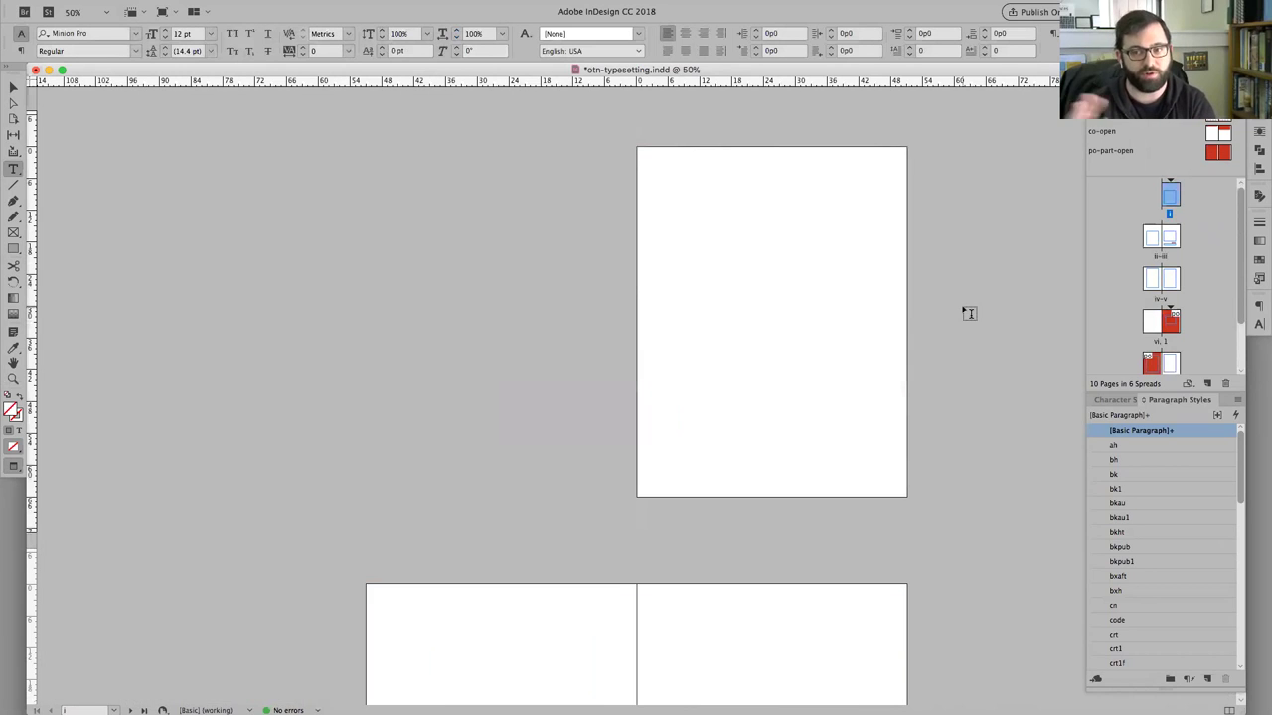
pyautogui.press('w')
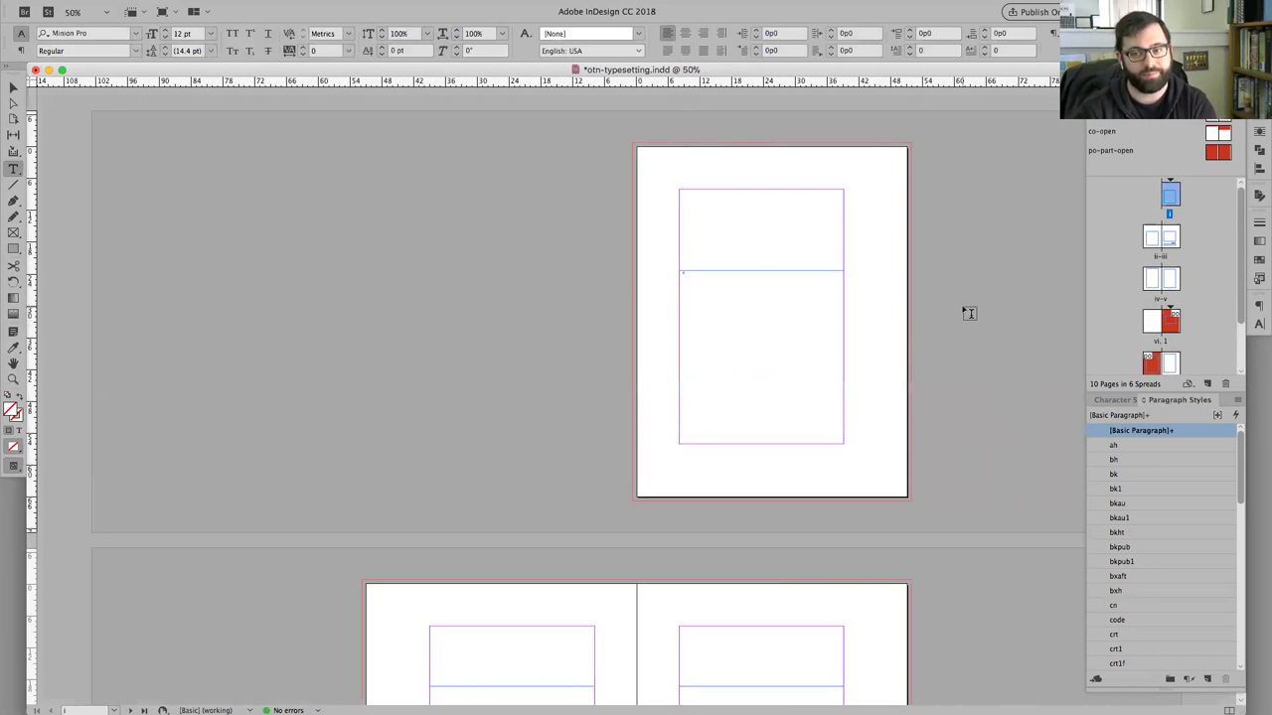
pyautogui.scroll(-10, 969, 313)
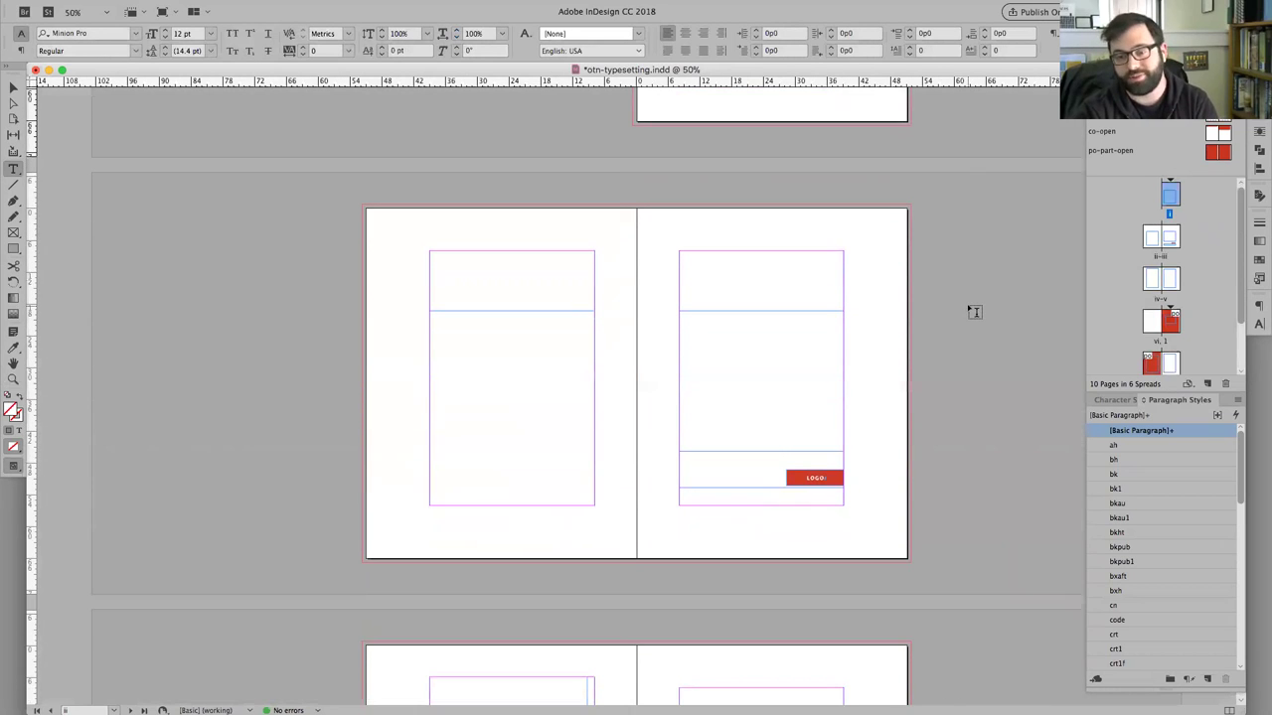
pyautogui.press('w')
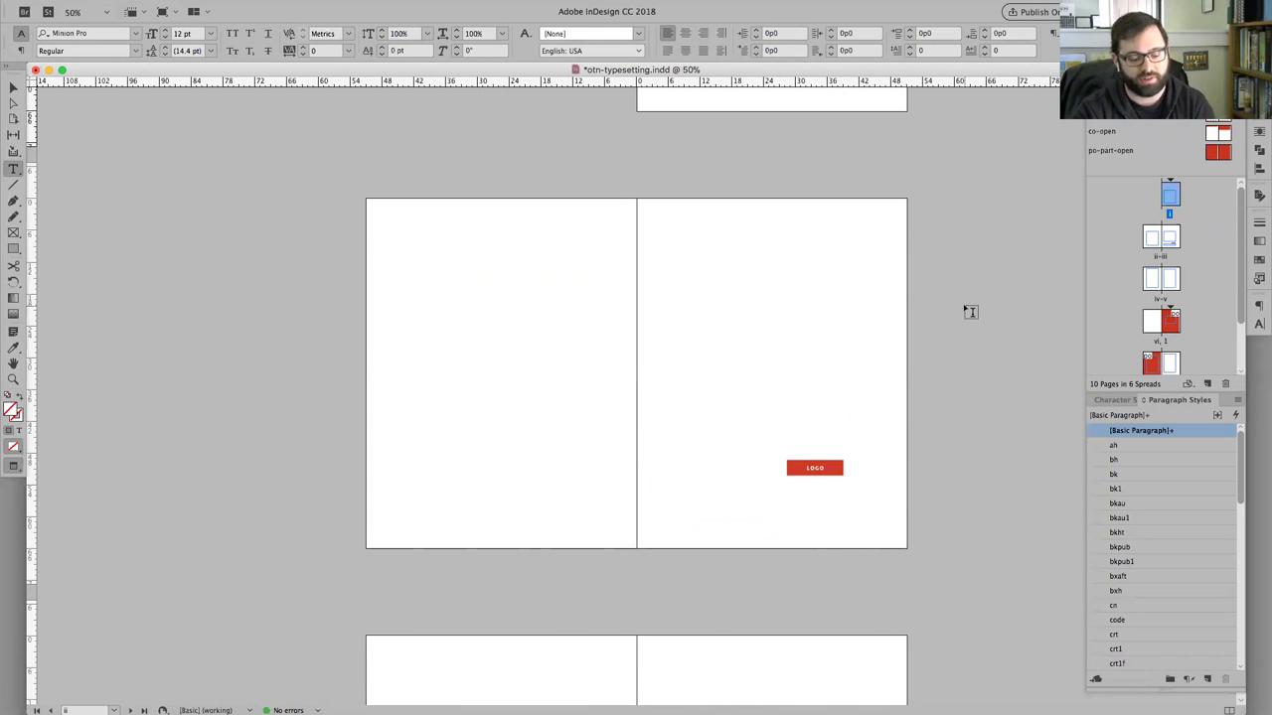
pyautogui.press('w')
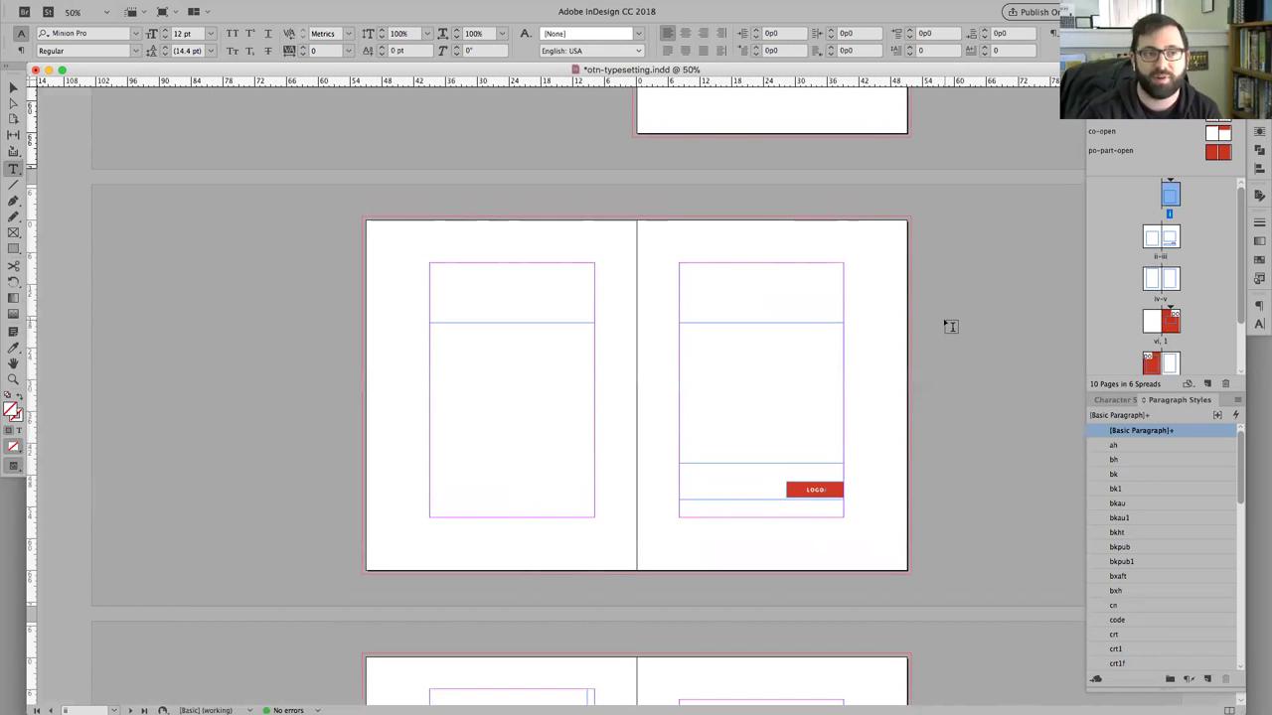
pyautogui.scroll(-4, 951, 320)
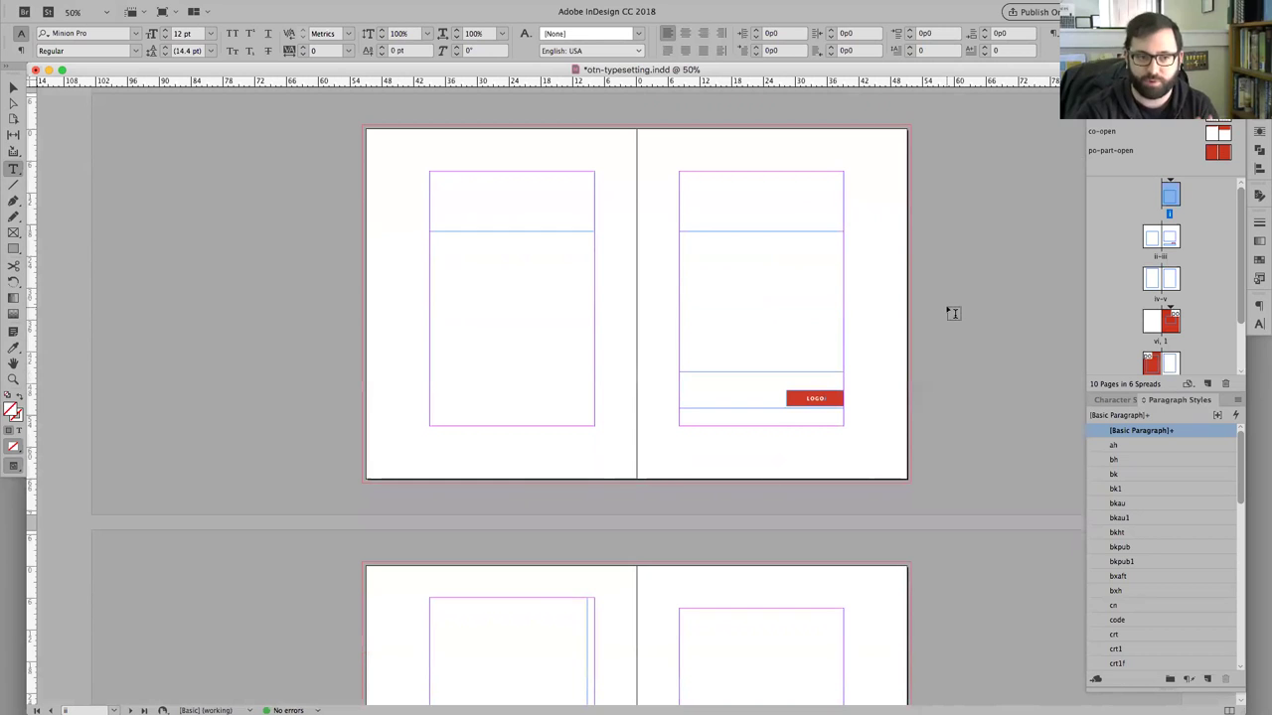
pyautogui.scroll(-15, 950, 313)
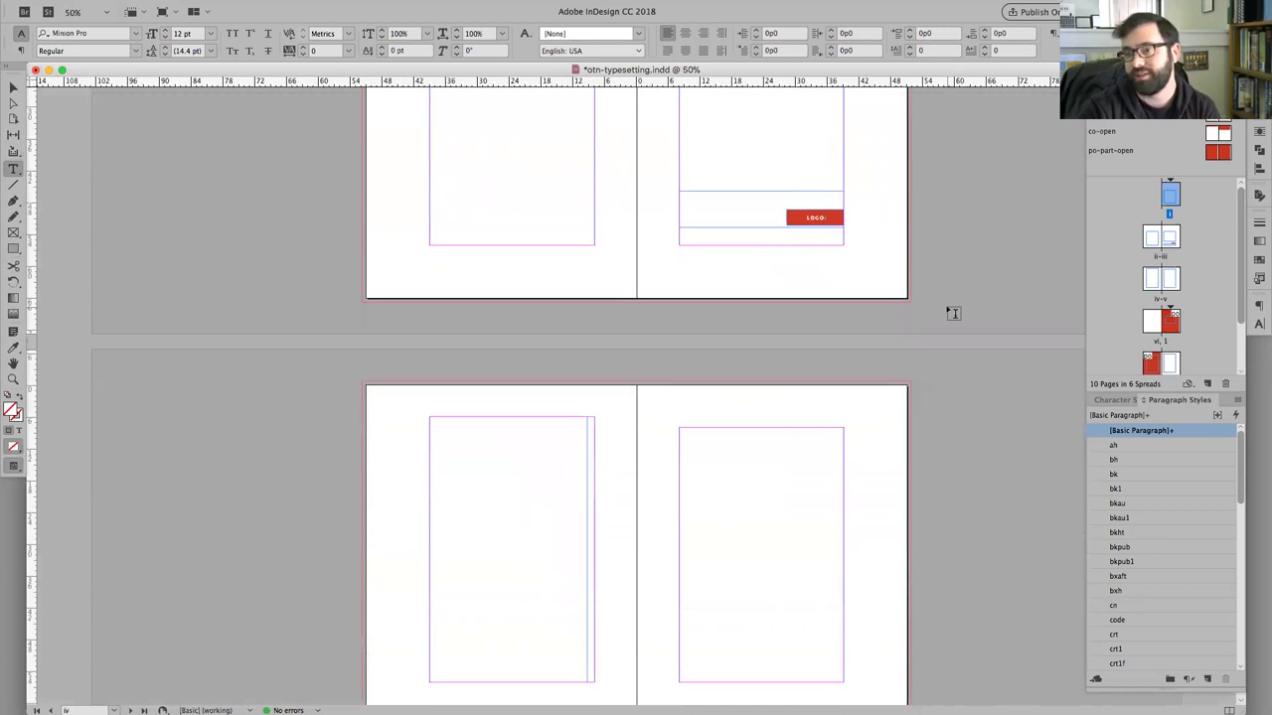
pyautogui.scroll(-15, 951, 313)
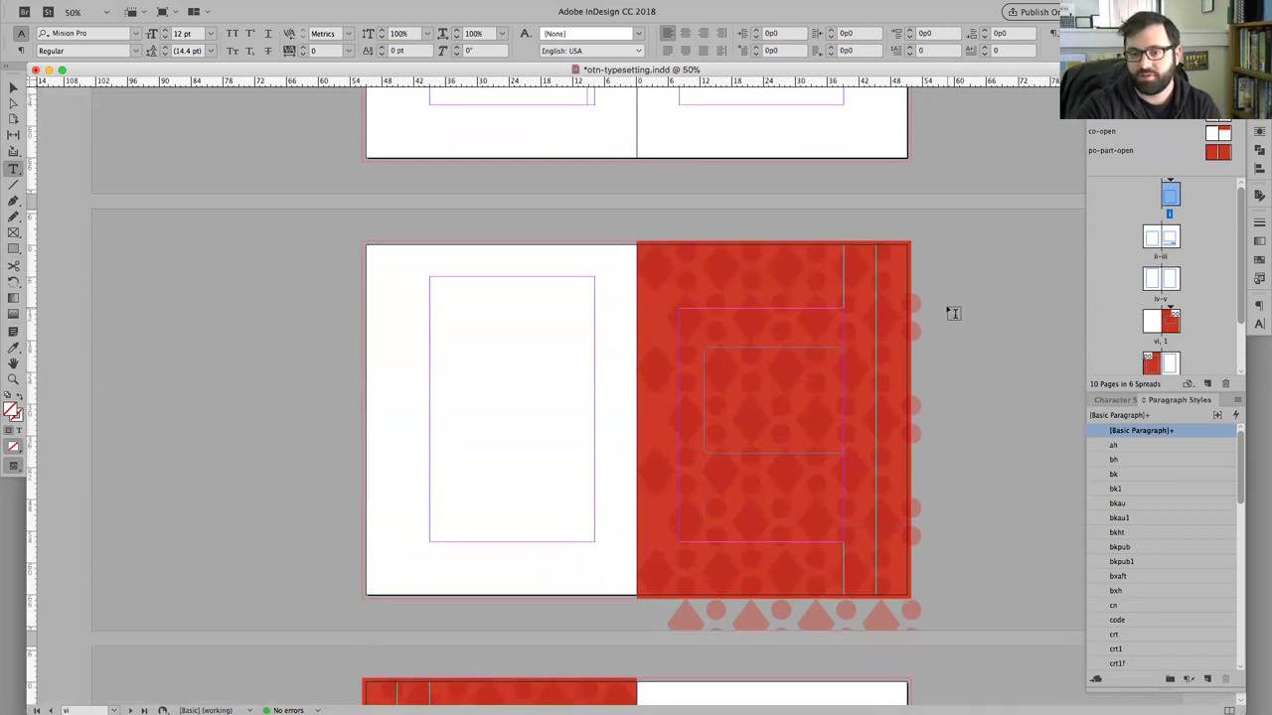
pyautogui.click(784, 379)
pyautogui.click(961, 369)
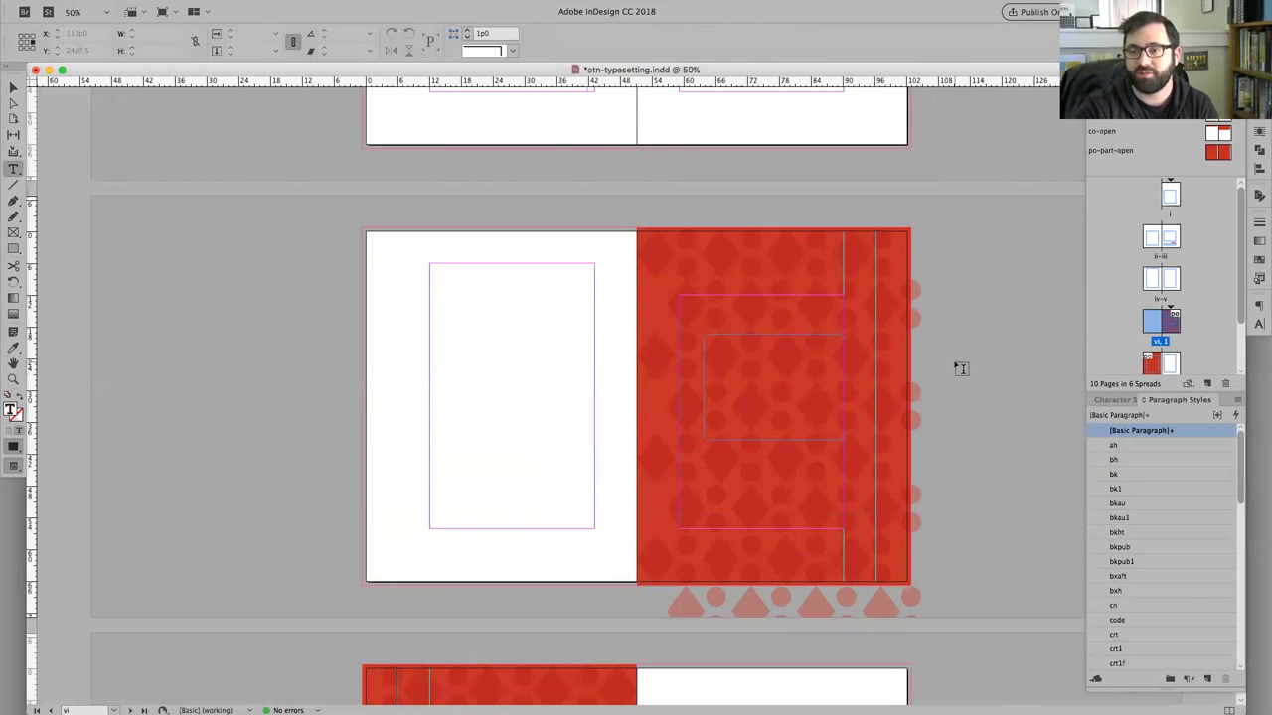
pyautogui.scroll(-1, 961, 368)
pyautogui.scroll(8, 960, 368)
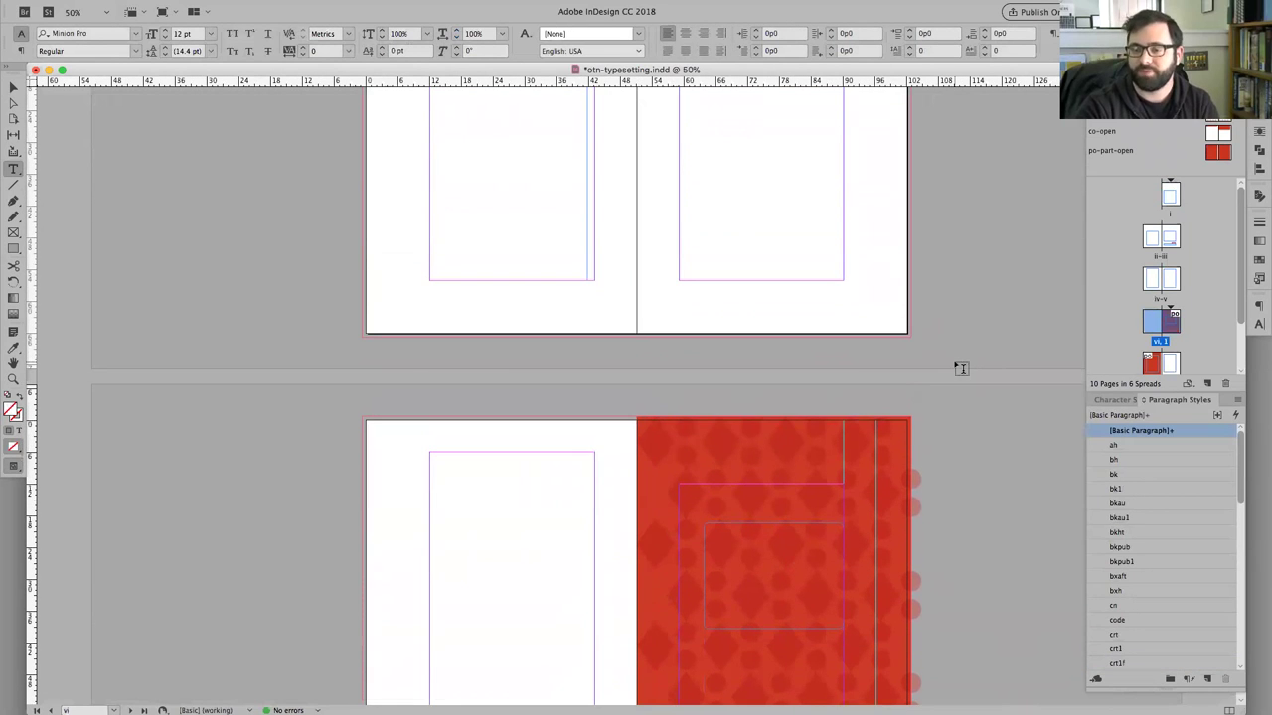
pyautogui.scroll(-3, 961, 369)
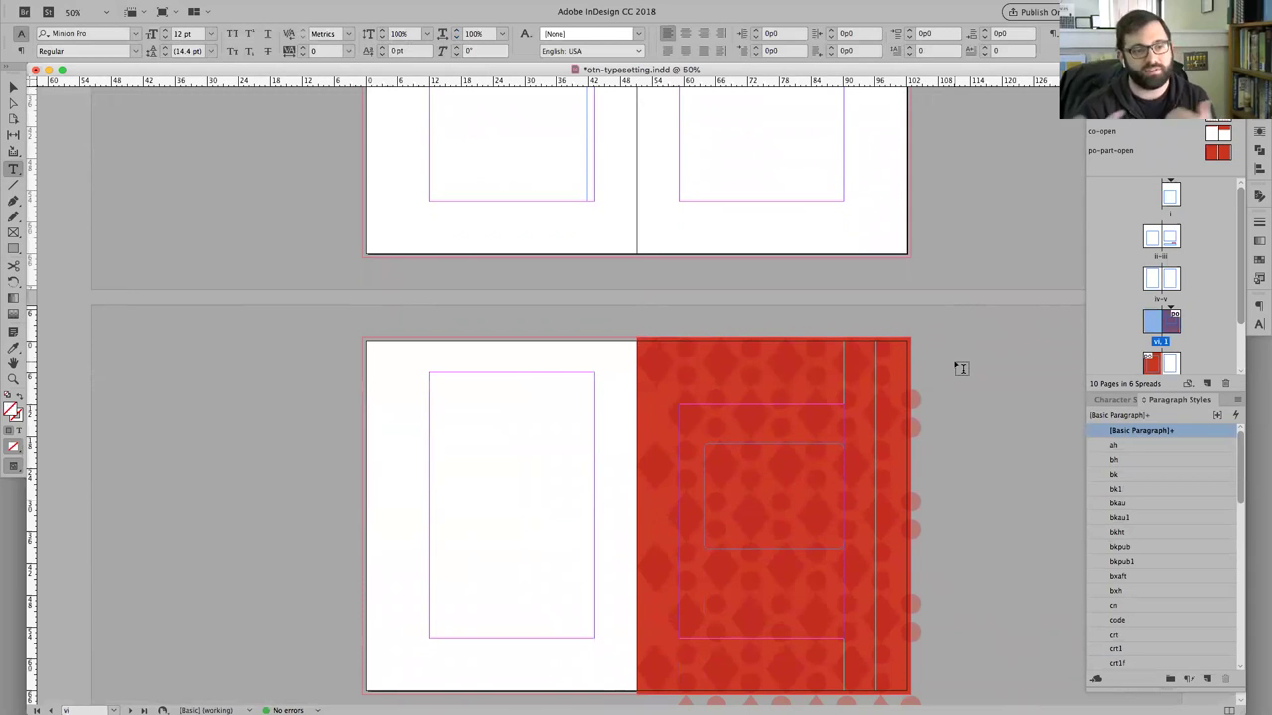
# - Start Save As and set the format to InDesign CC 2018 template
pyautogui.click(114, 7)
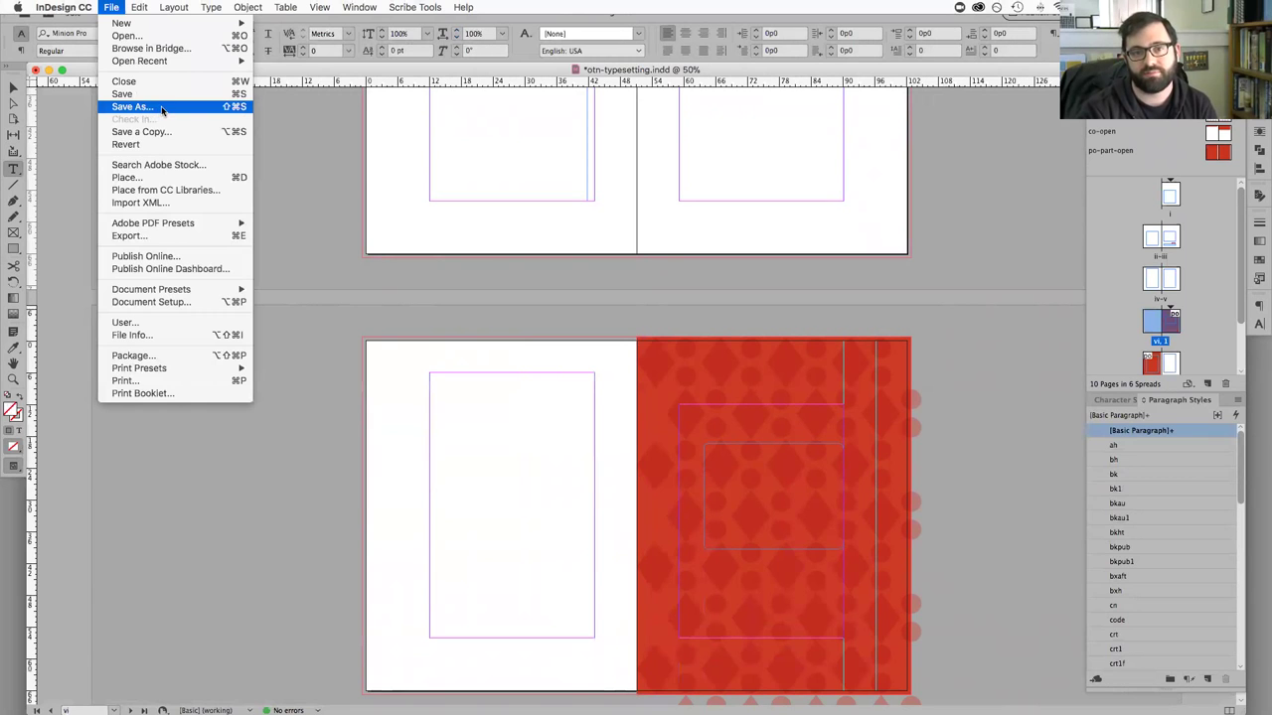
pyautogui.click(162, 107)
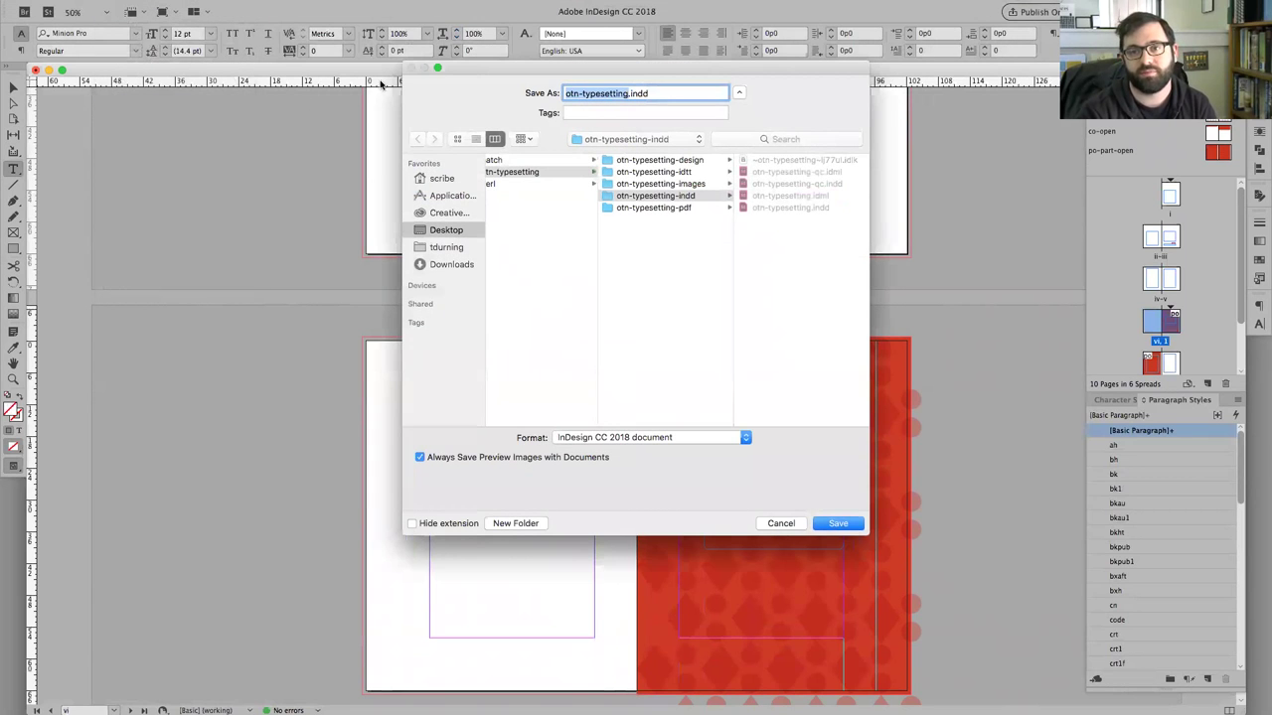
pyautogui.moveTo(493, 74); pyautogui.dragTo(485, 125)
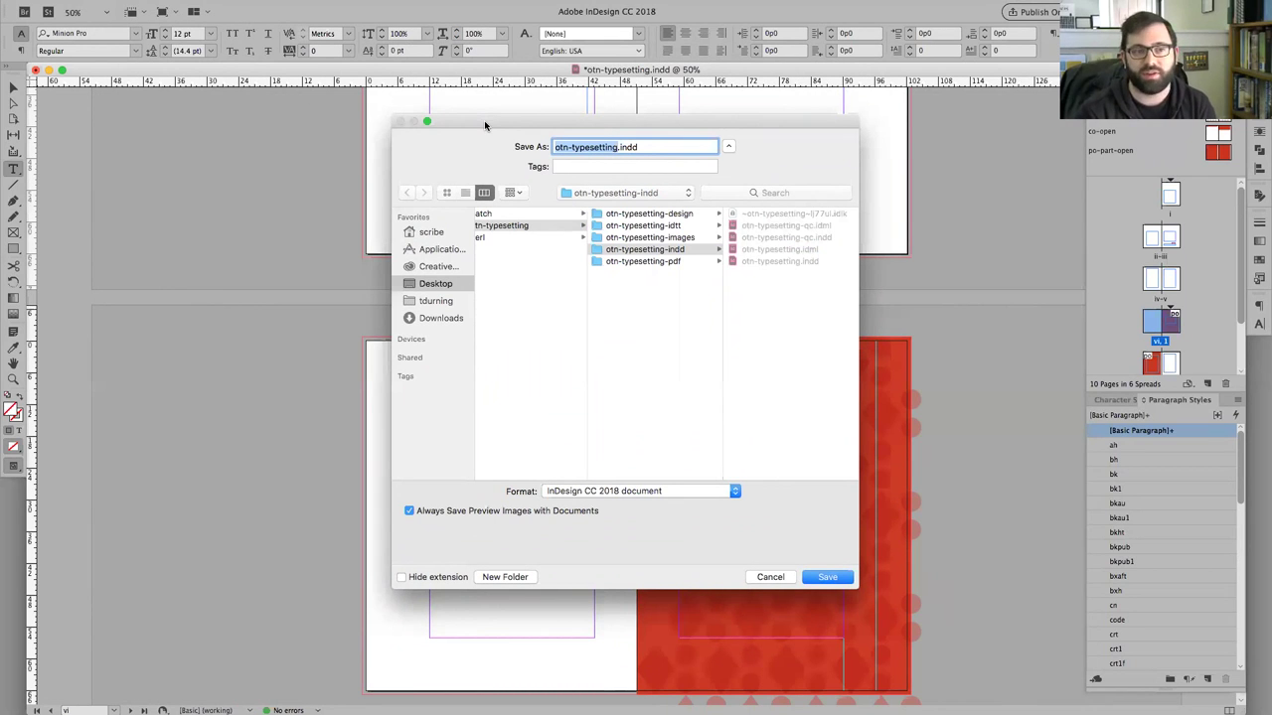
pyautogui.click(693, 492)
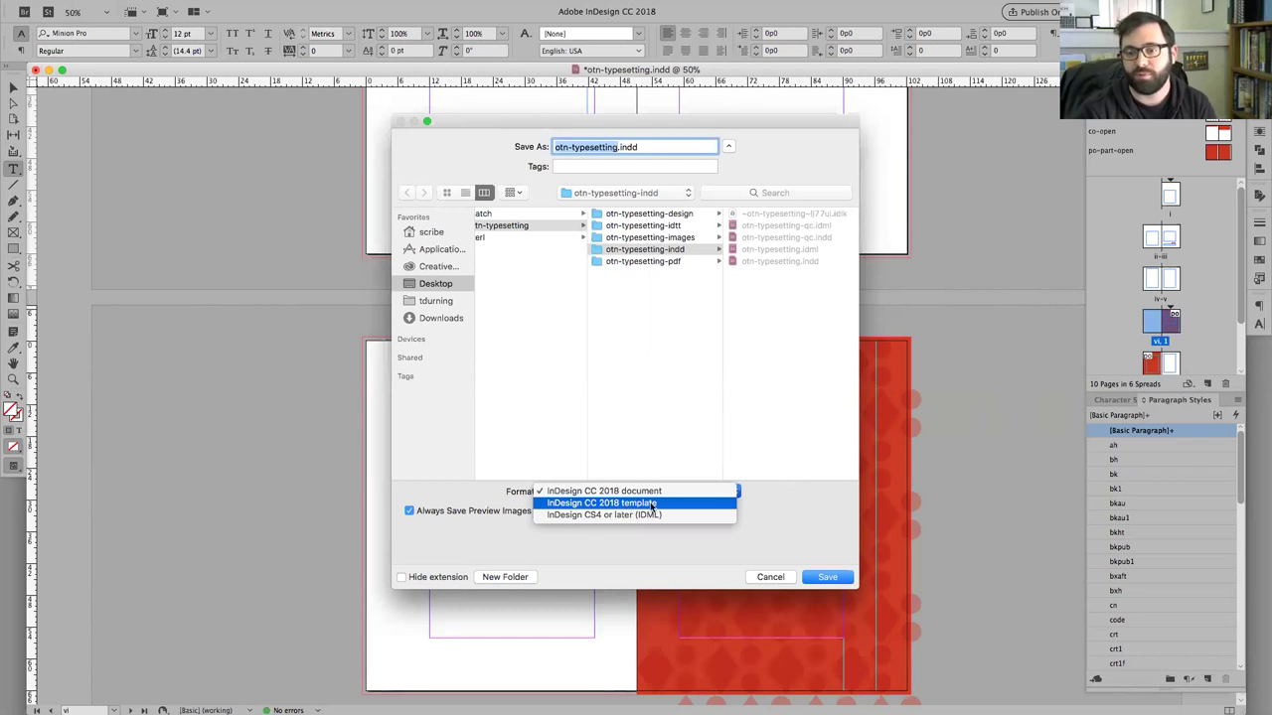
pyautogui.click(677, 503)
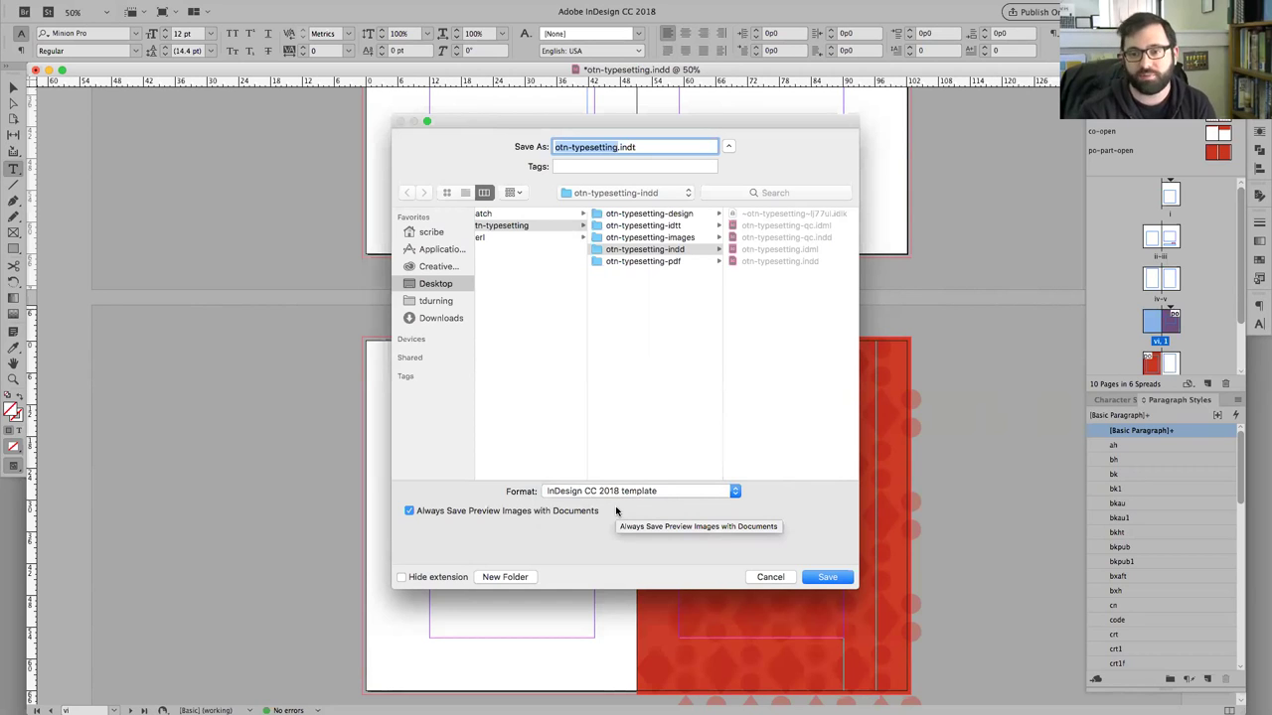
pyautogui.click(650, 493)
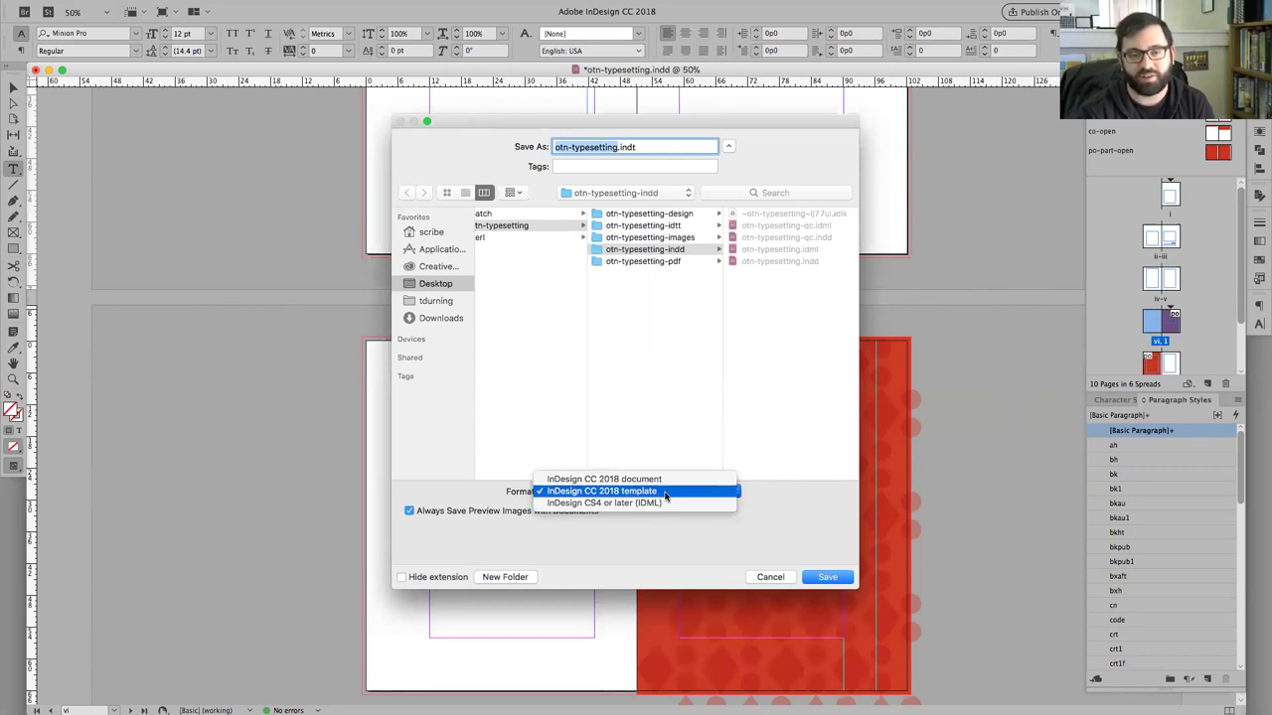
pyautogui.click(754, 513)
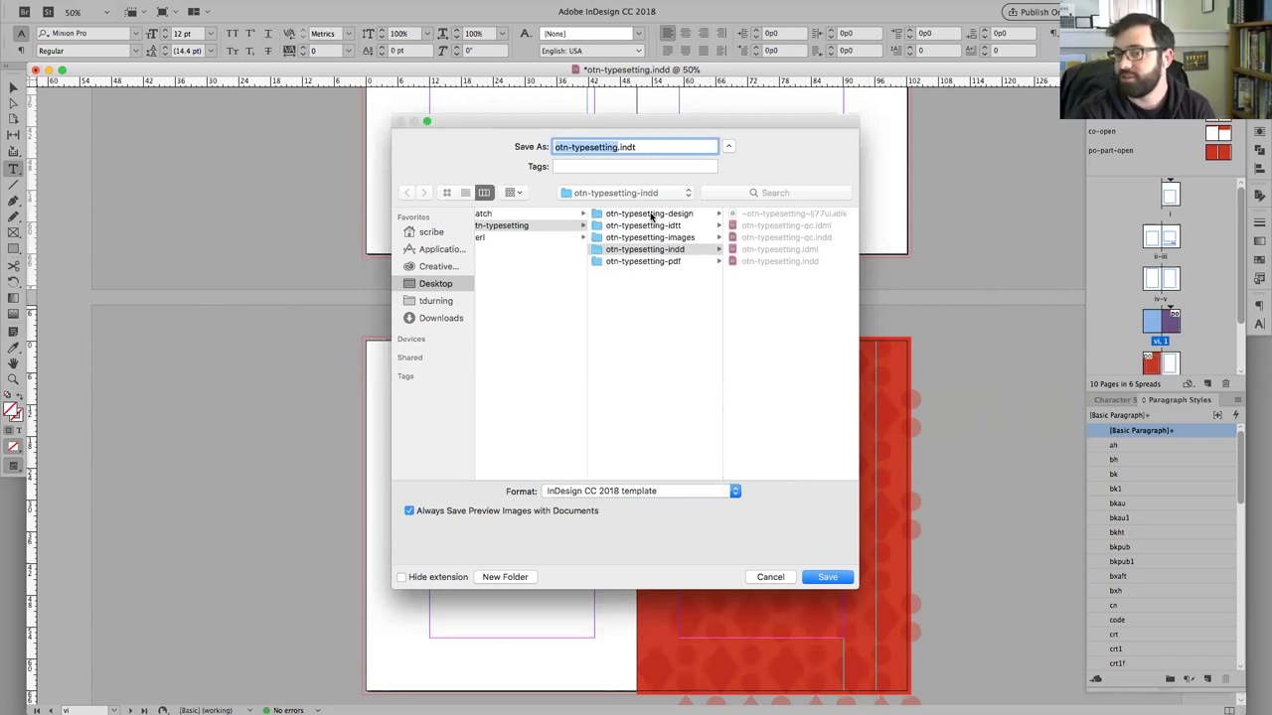
# - Save the template as otn-typesetting-temp02.indt in the otn-typesetting-design folder
pyautogui.click(651, 215)
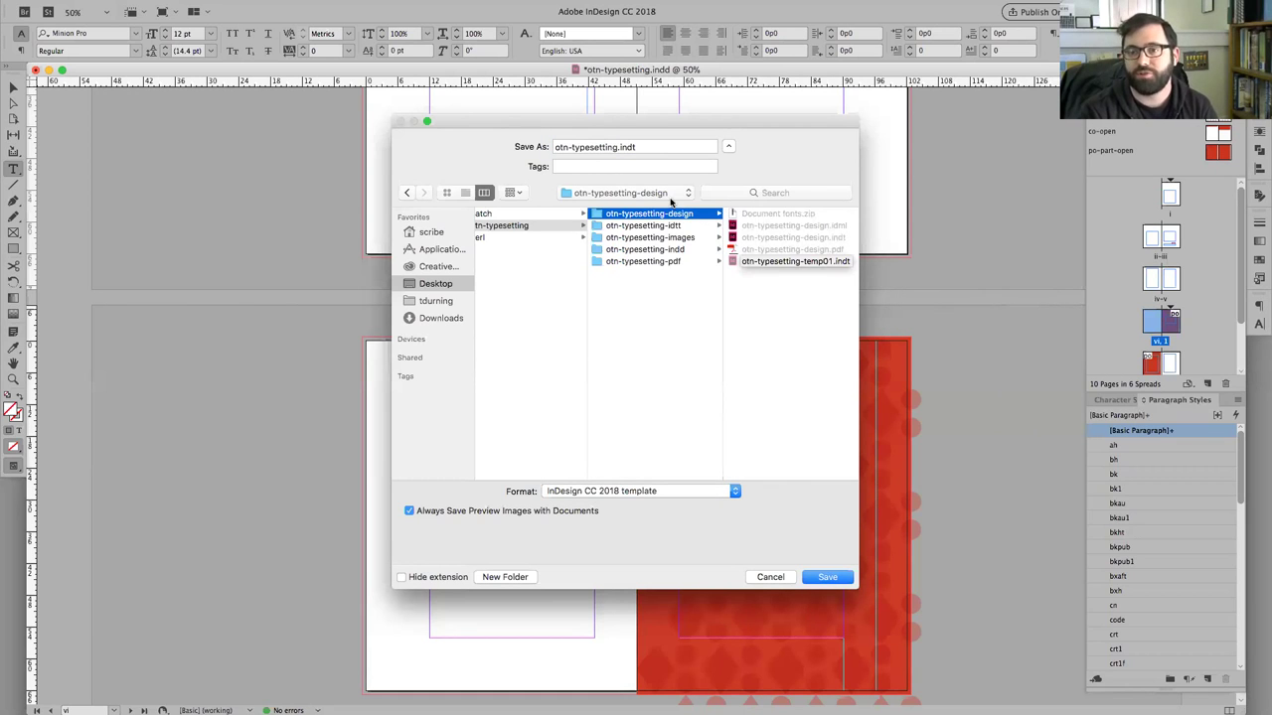
pyautogui.click(616, 147)
pyautogui.write('-temp')
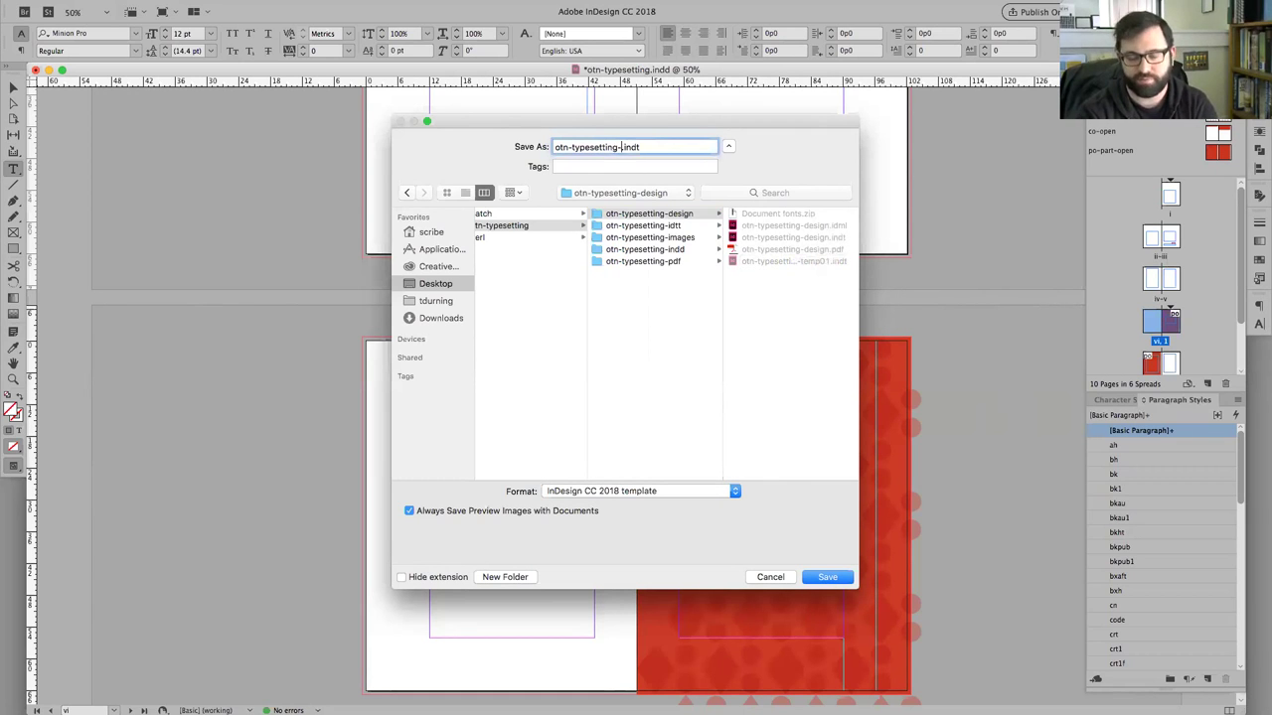
pyautogui.write('-')
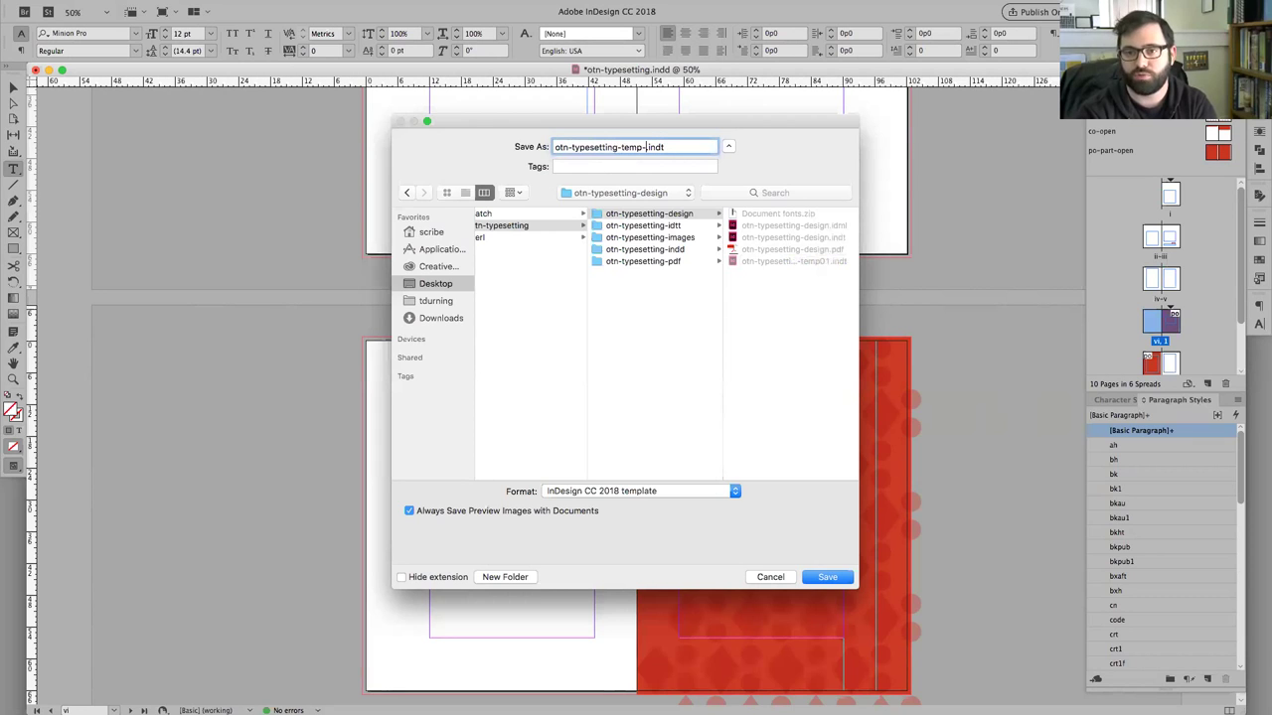
pyautogui.press('BackSpace')
pyautogui.write('02')
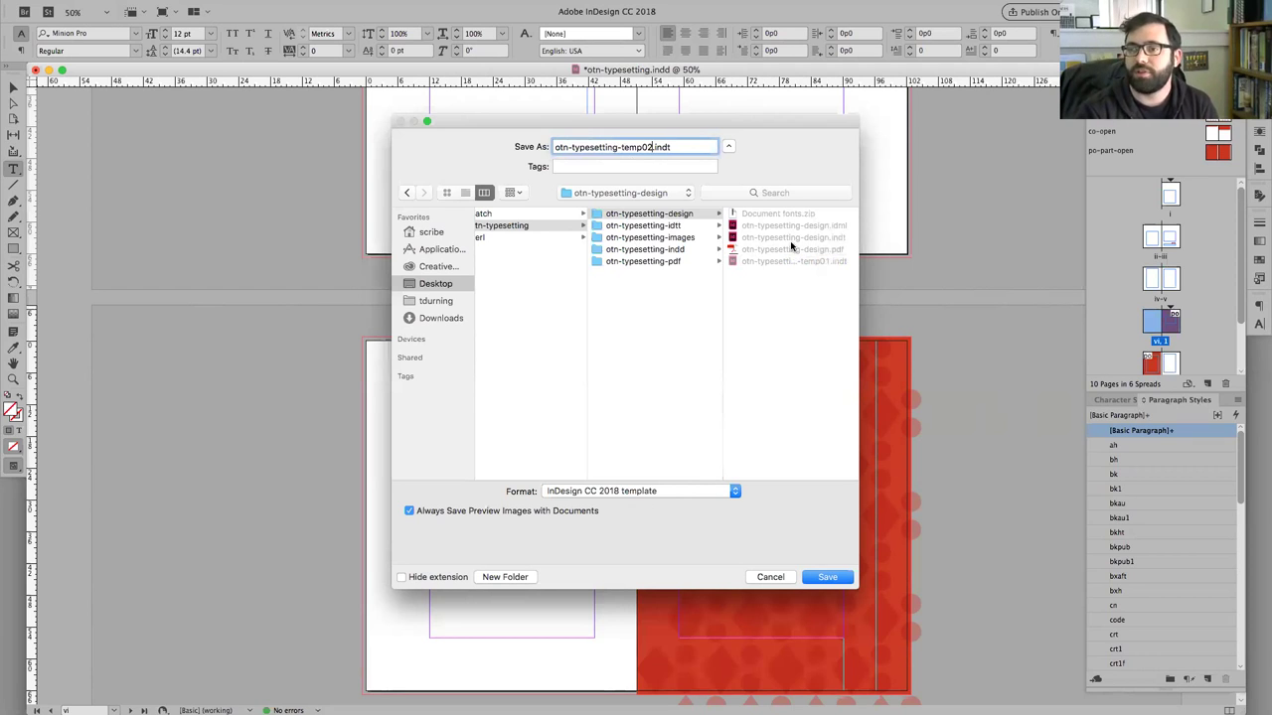
pyautogui.click(828, 577)
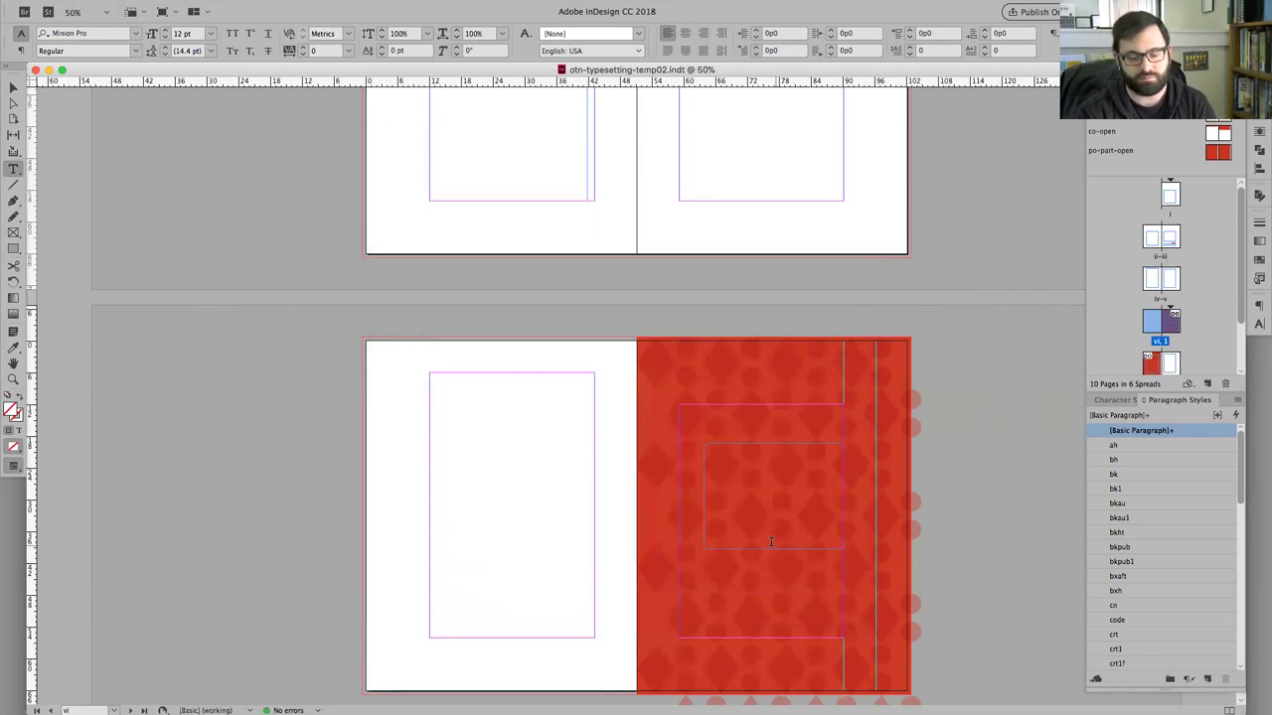
pyautogui.press('super+Tab')
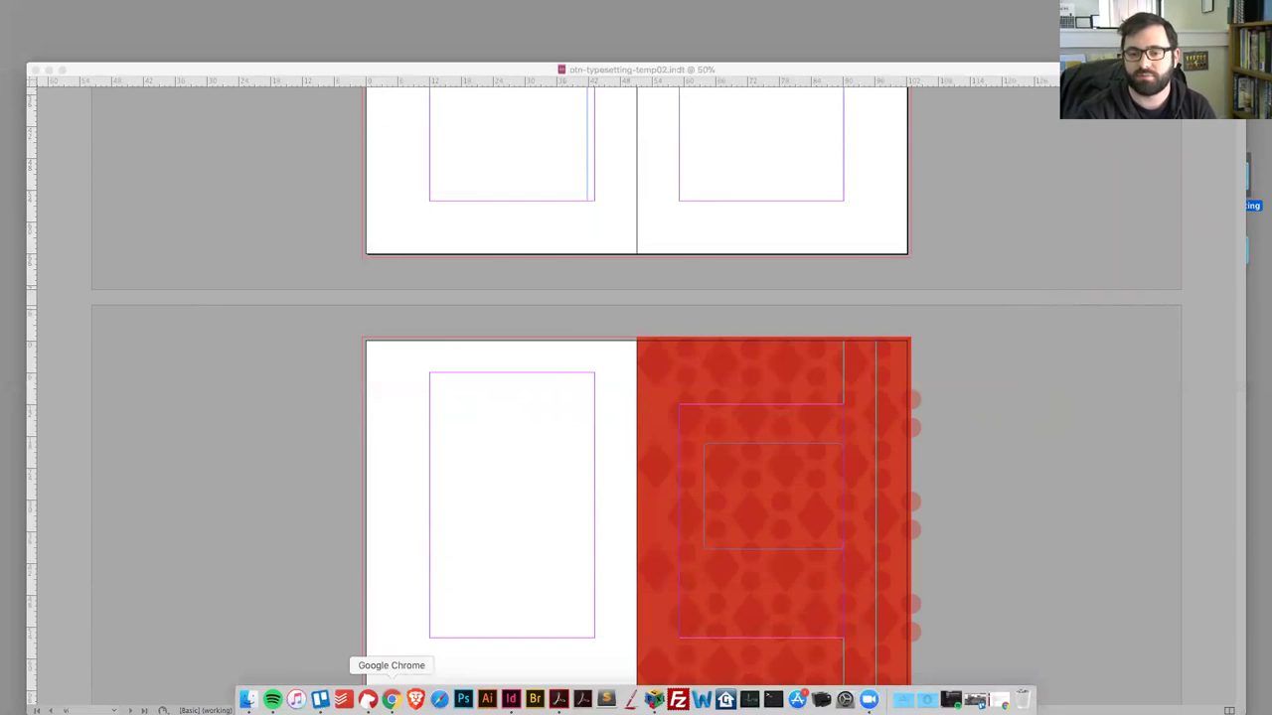
# - In Finder, browse to Desktop > otn-typesetting > otn-typesetting-design and check the temp02 template's full name
pyautogui.click(247, 699)
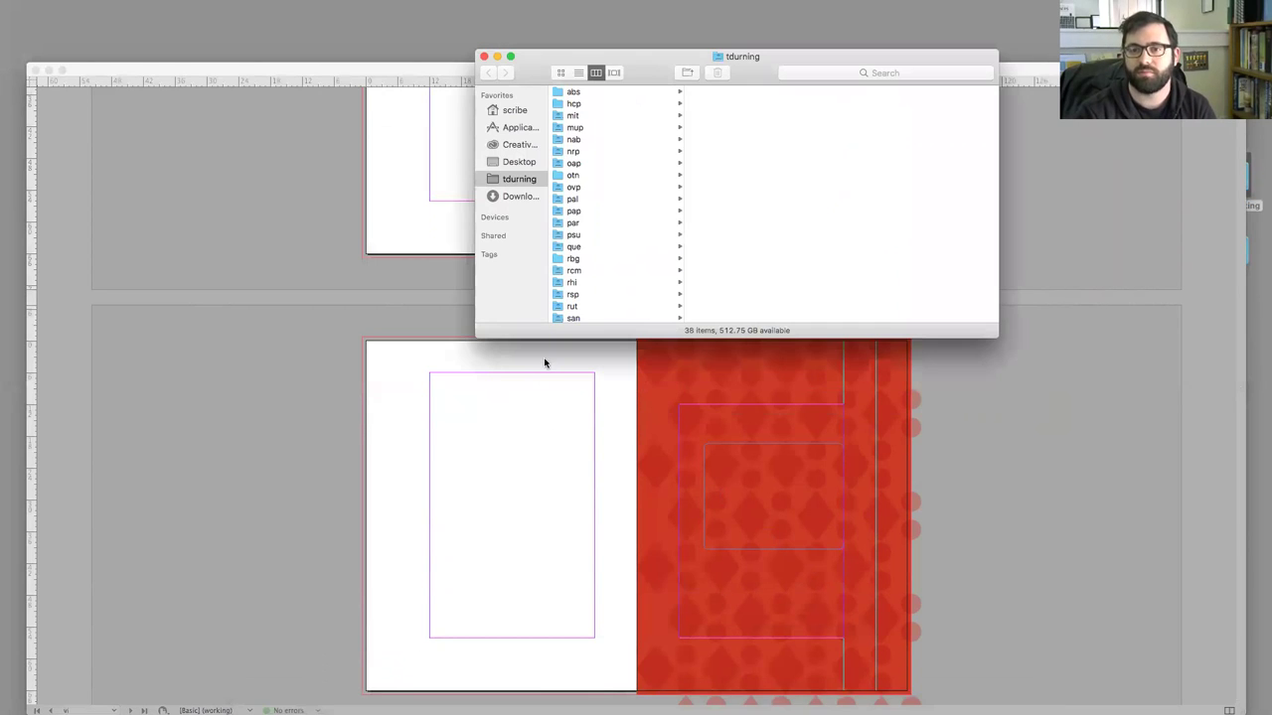
pyautogui.click(526, 163)
pyautogui.click(596, 104)
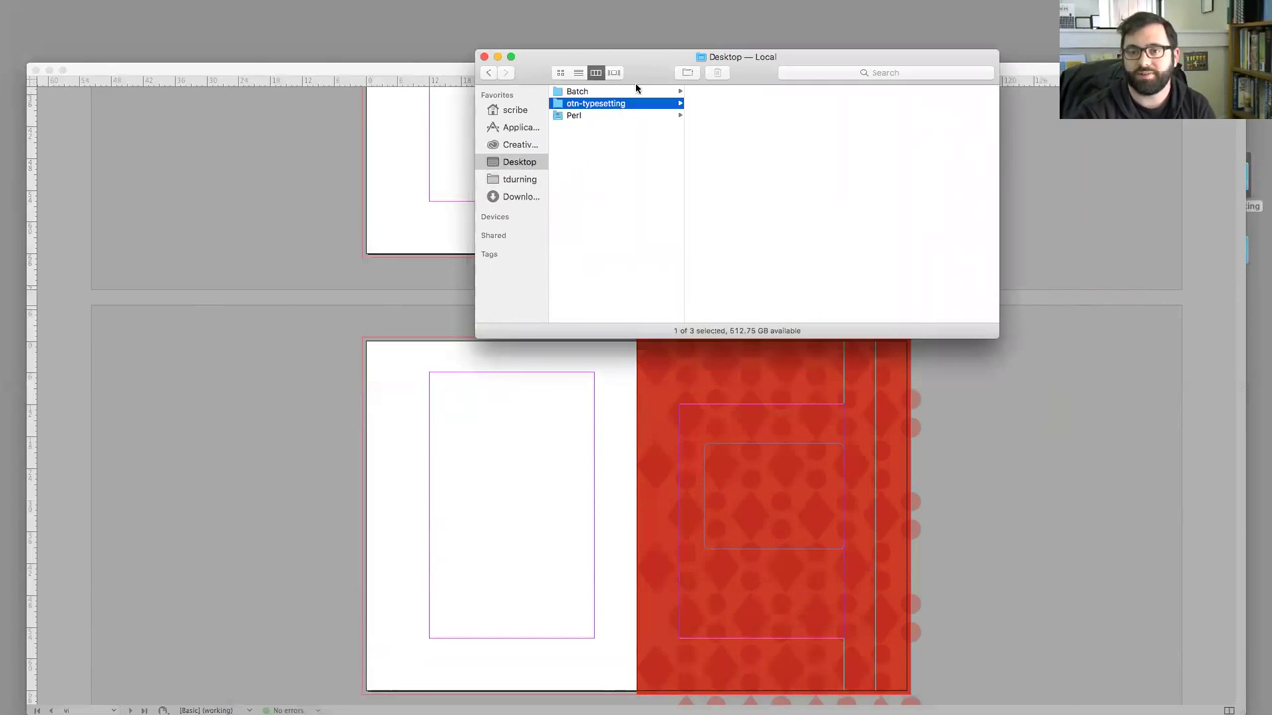
pyautogui.click(765, 130)
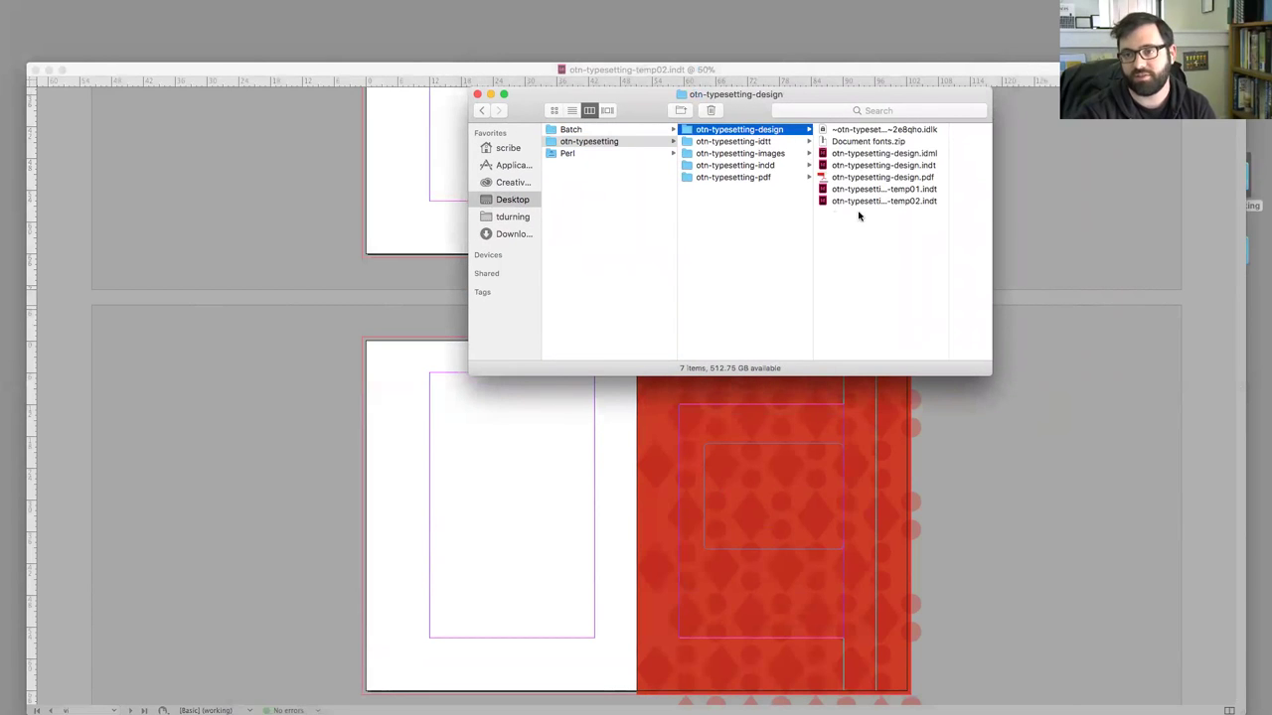
pyautogui.click(906, 202)
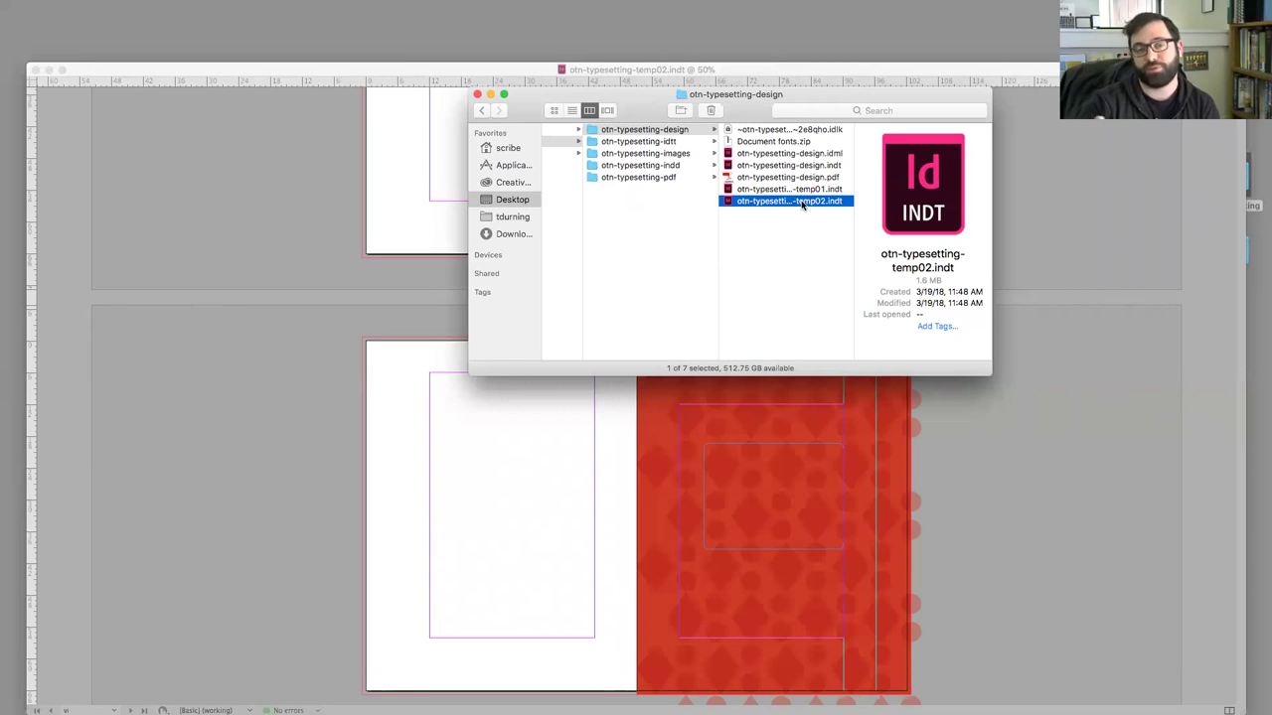
pyautogui.click(802, 202)
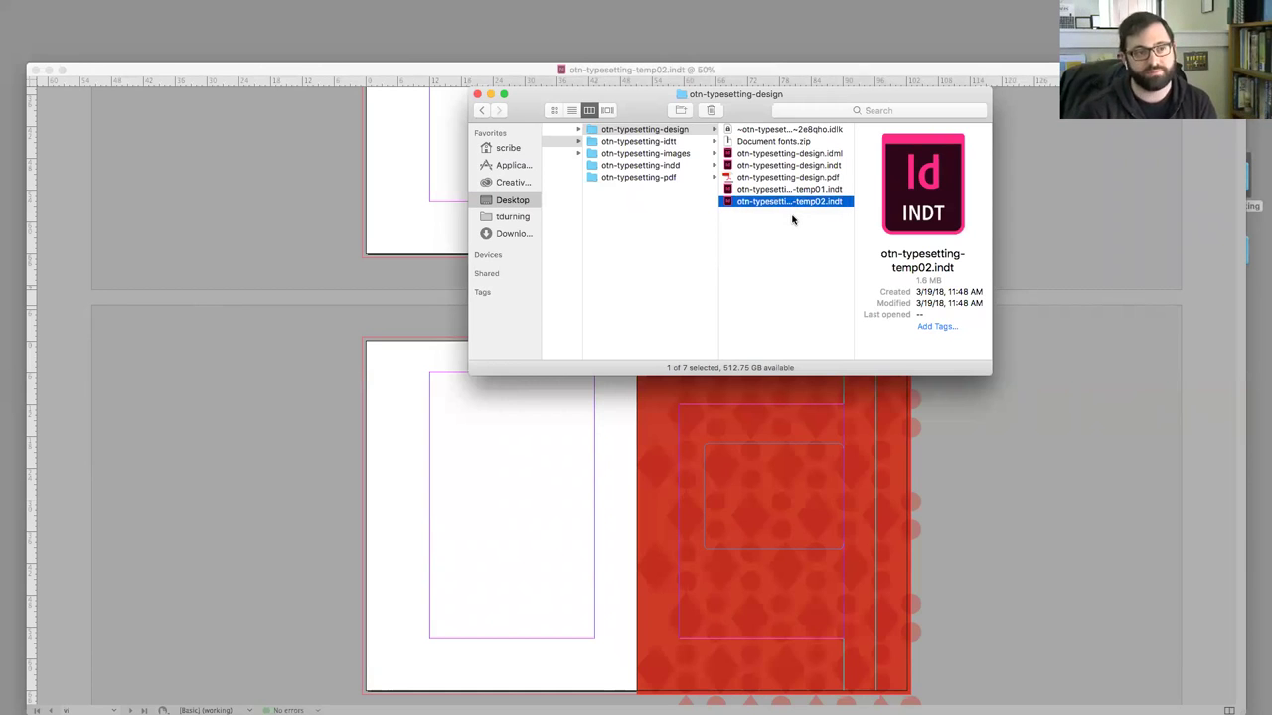
pyautogui.click(792, 220)
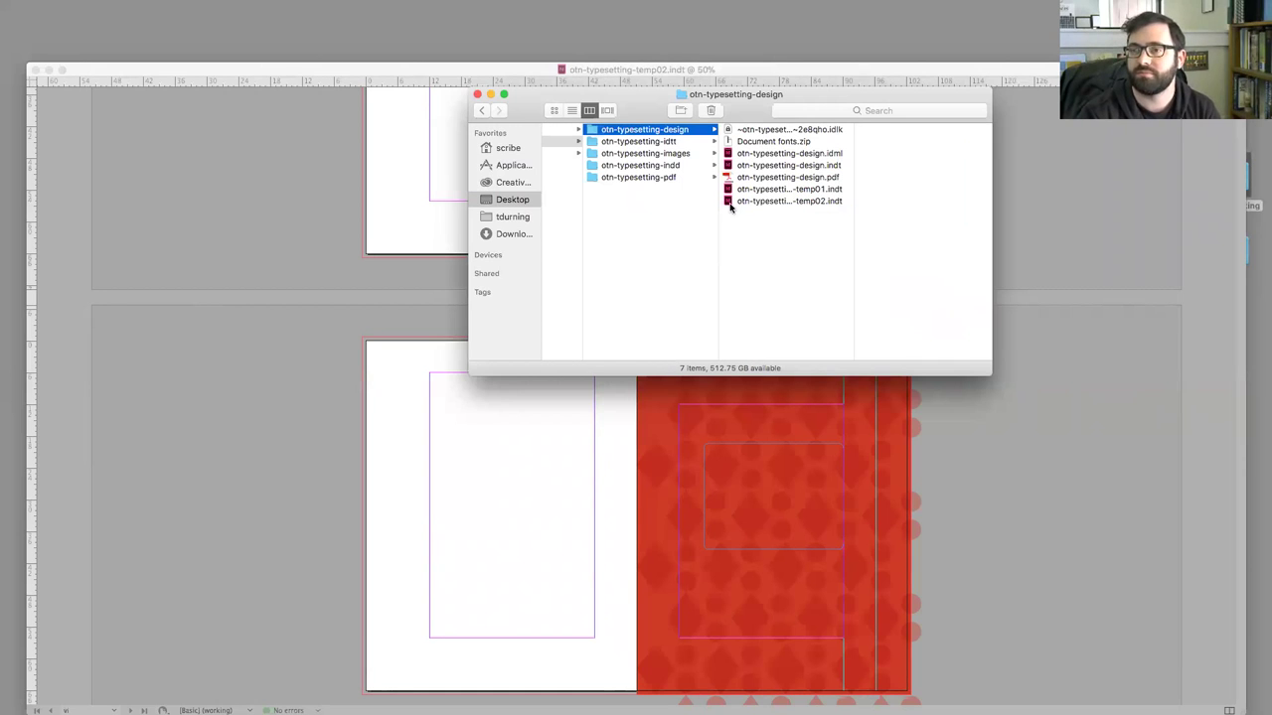
pyautogui.moveTo(625, 102)
pyautogui.mouseDown()
pyautogui.moveTo(611, 117)
pyautogui.moveTo(616, 102)
pyautogui.mouseUp()
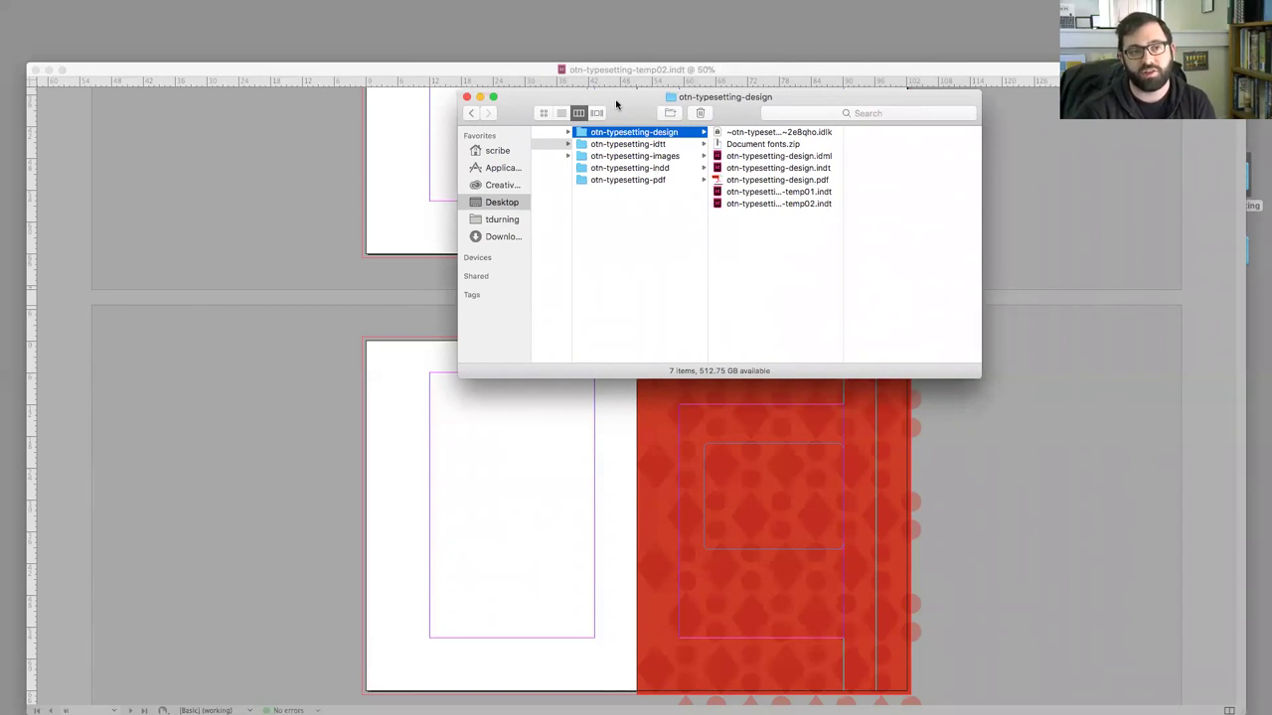
# - Hide InDesign and open otn-typesetting.indd from the otn-typesetting-indd folder
pyautogui.click(299, 236)
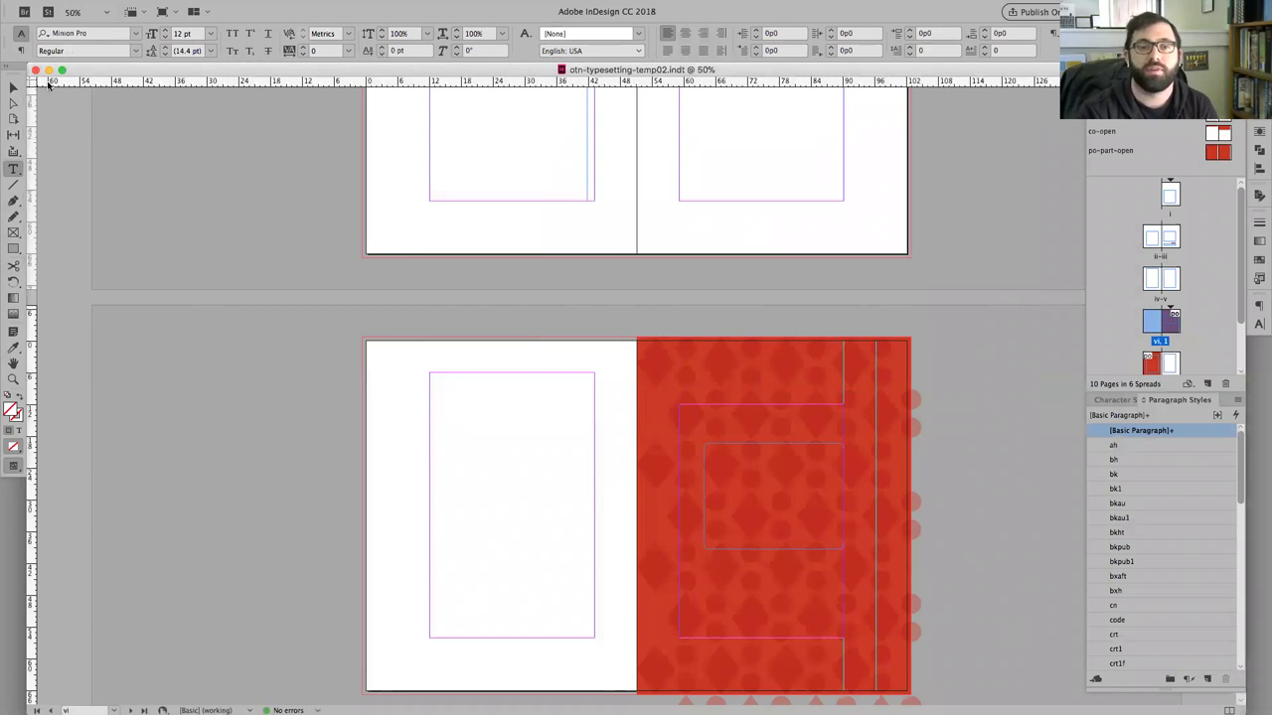
pyautogui.press('super+Tab')
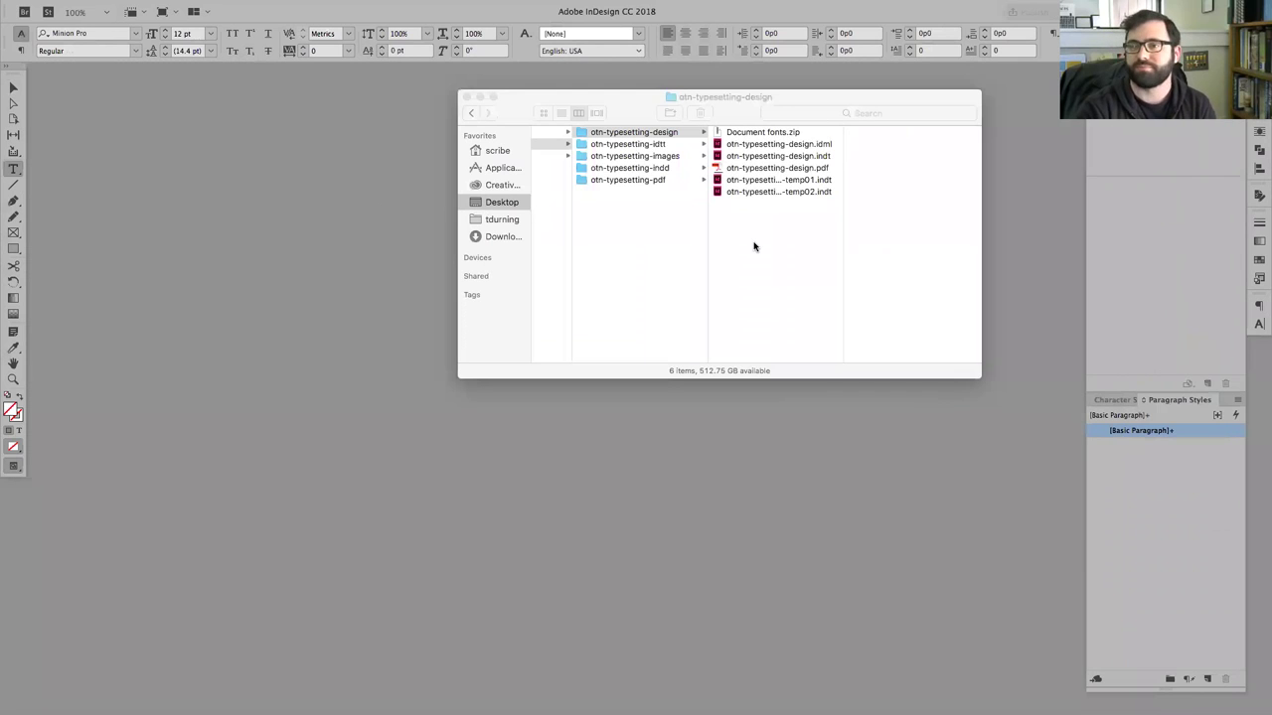
pyautogui.press('super+alt+h')
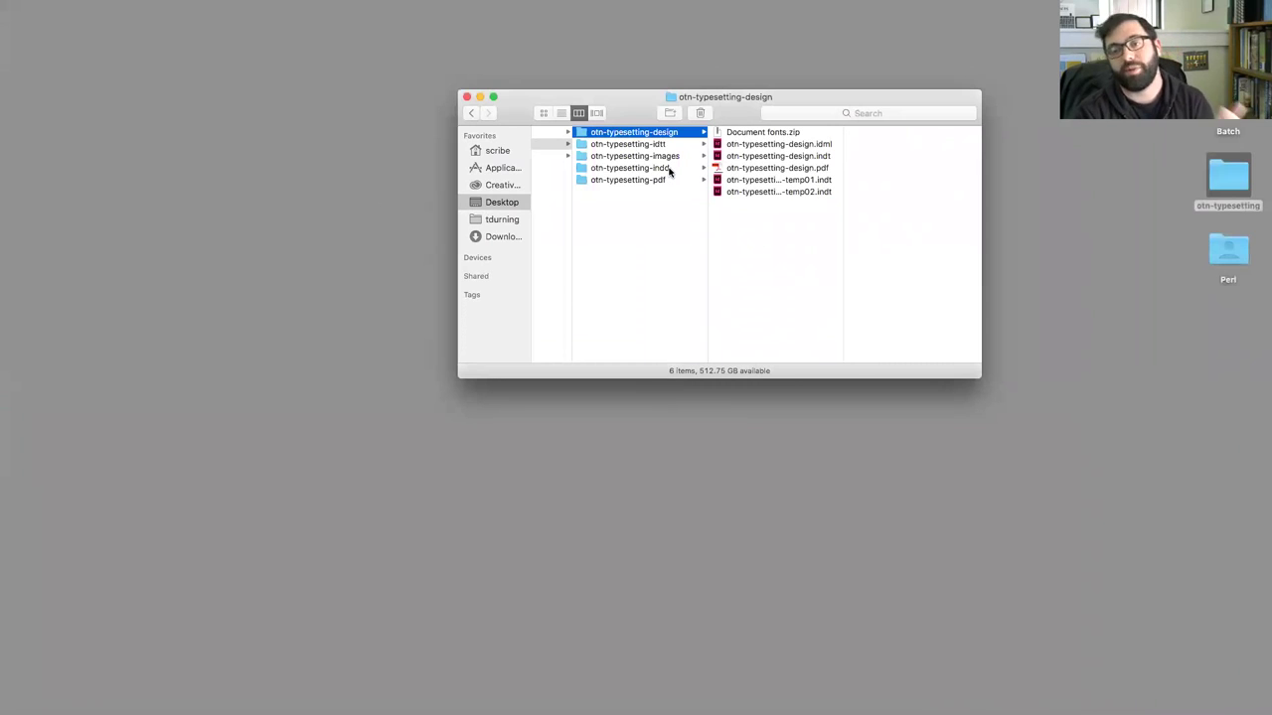
pyautogui.click(669, 169)
pyautogui.click(785, 171)
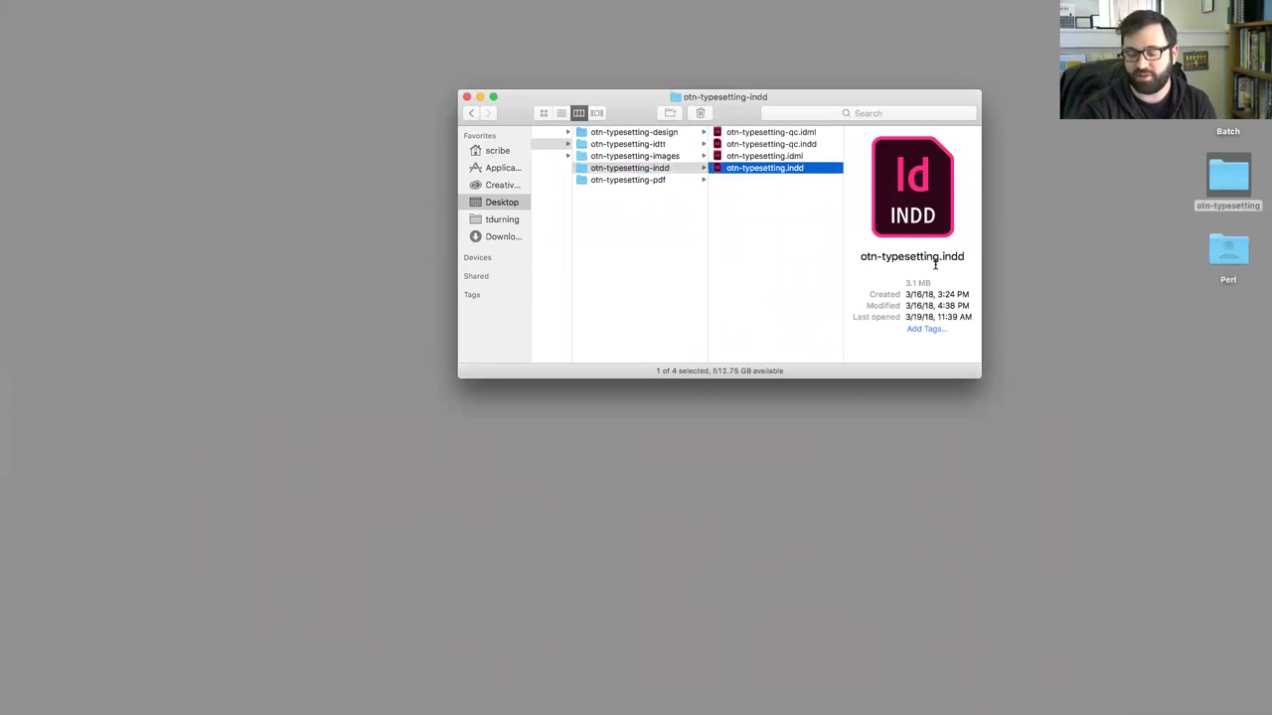
pyautogui.press('super+o')
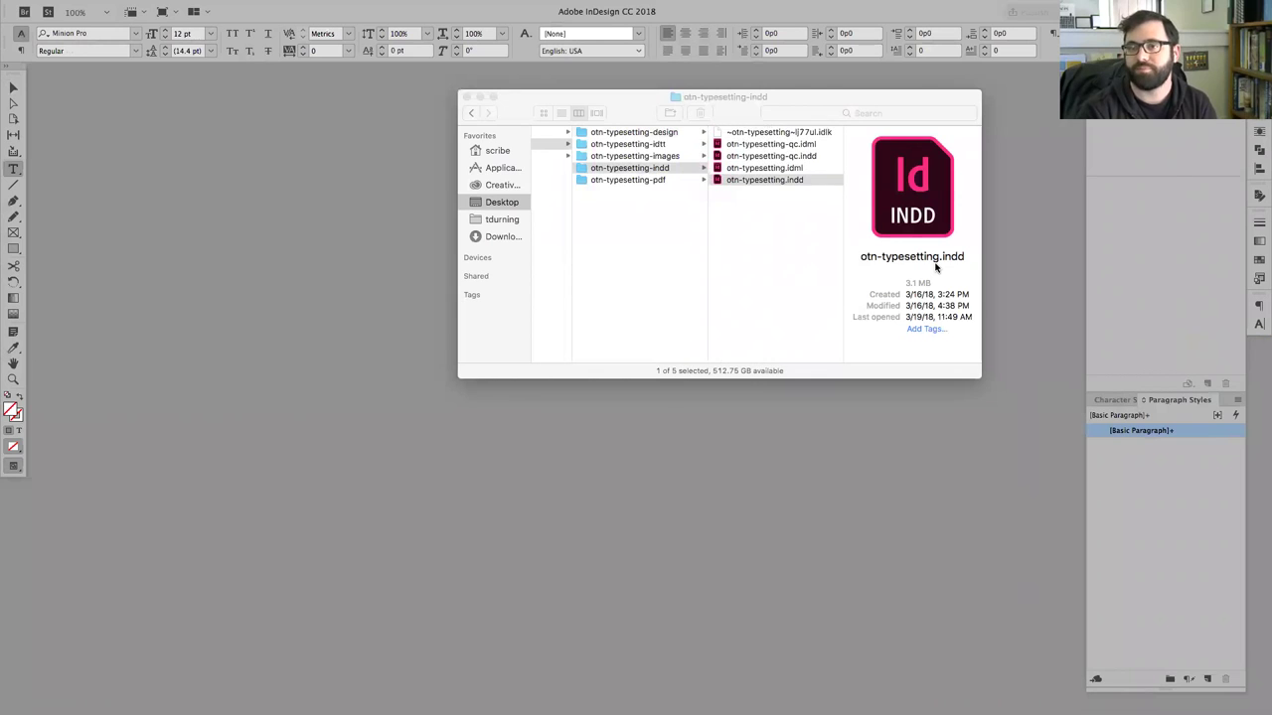
# - Scroll to the 'Physical Chemistry 1 (Thermodynamics)' title spread, deselect the title text, and open the File menu
pyautogui.scroll(-3, 869, 268)
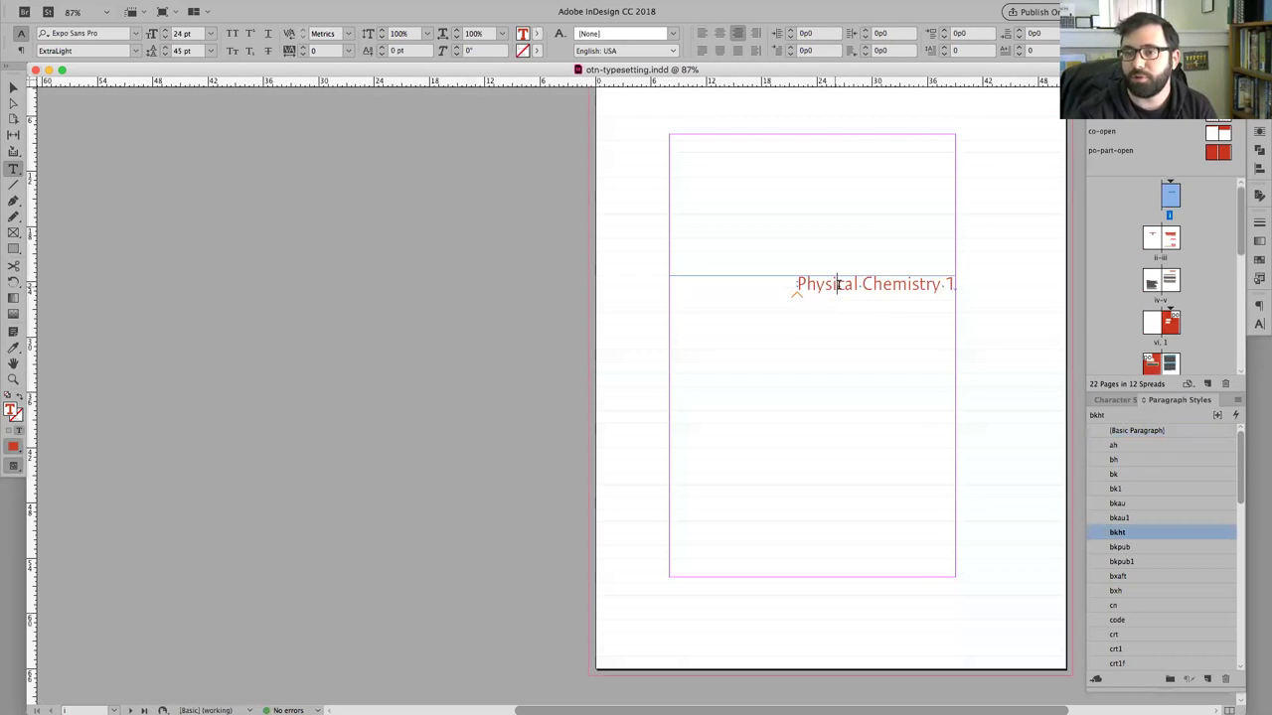
pyautogui.scroll(-5, 851, 298)
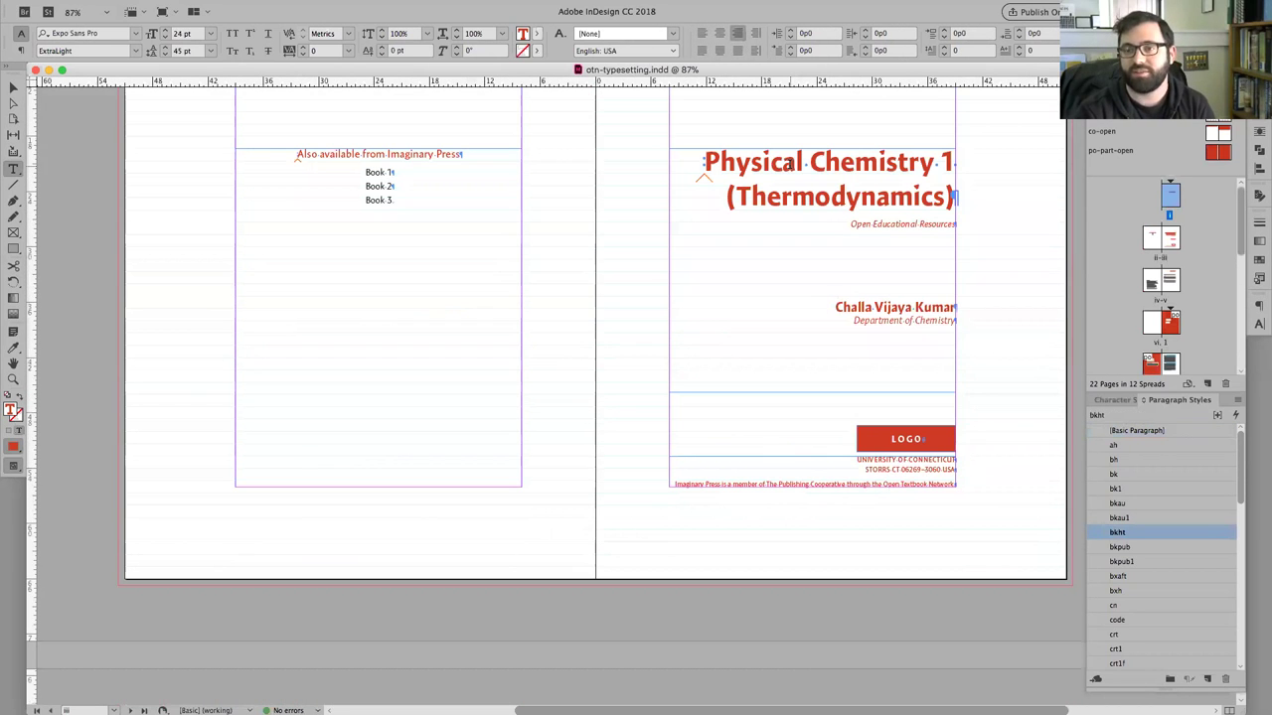
pyautogui.moveTo(830, 196)
pyautogui.mouseDown()
pyautogui.moveTo(818, 197)
pyautogui.moveTo(846, 196)
pyautogui.mouseUp()
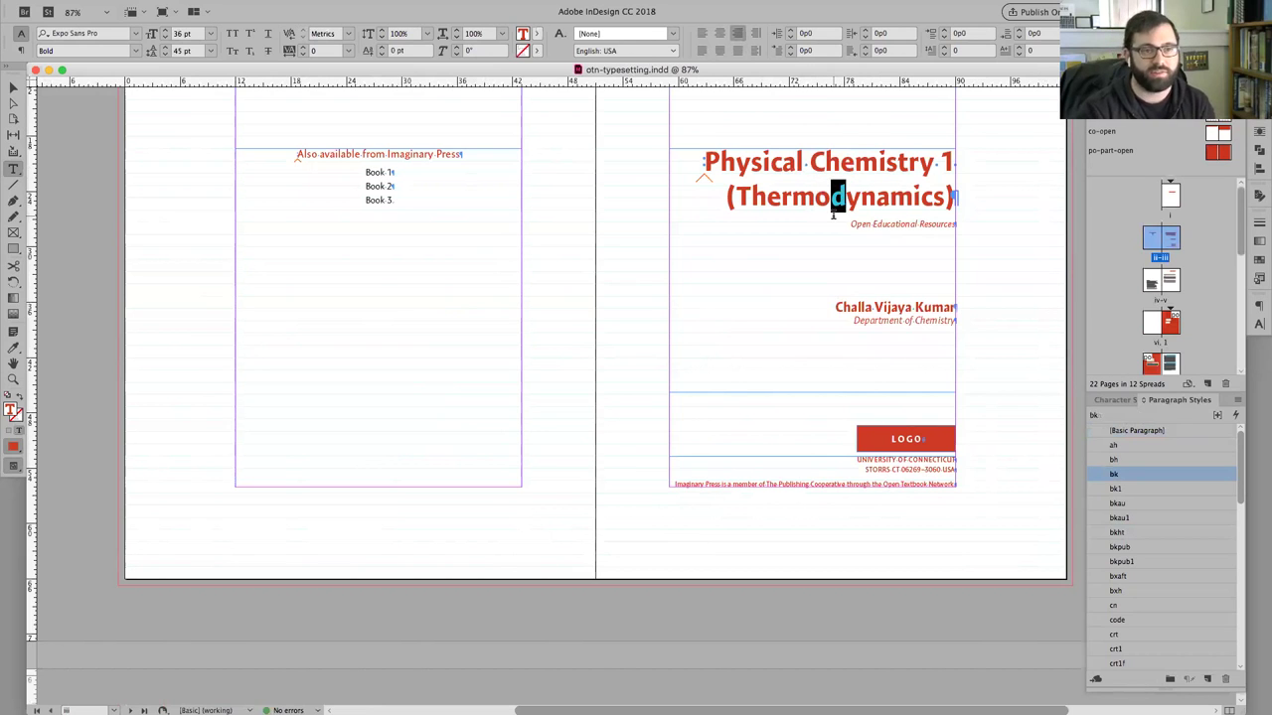
pyautogui.scroll(2, 993, 407)
pyautogui.click(994, 410)
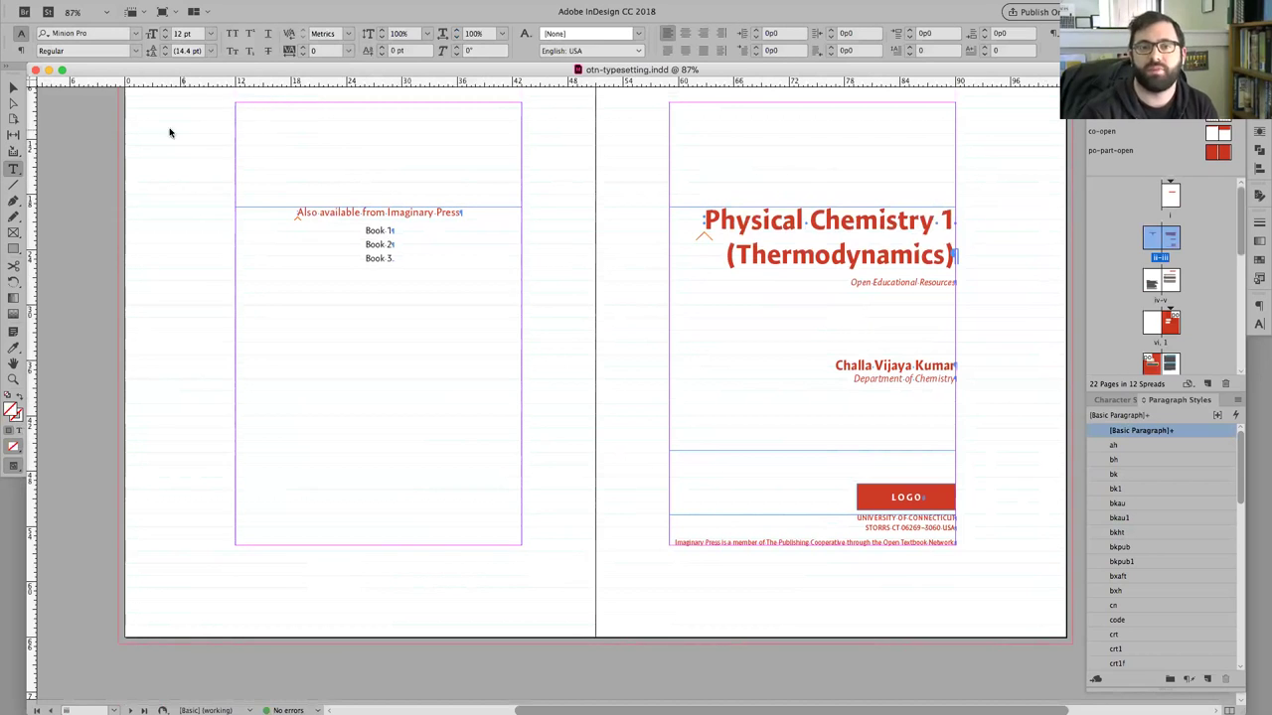
pyautogui.click(109, 7)
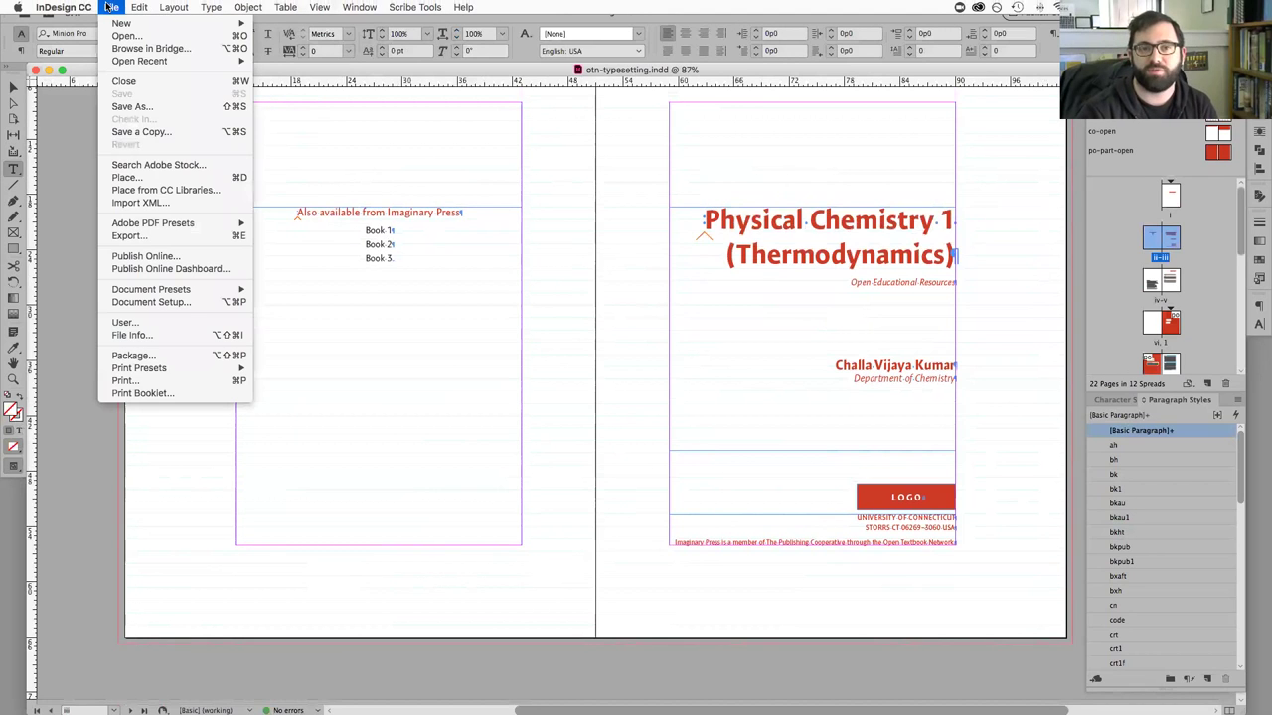
# - Search Help for 'package' to reveal the File > Package command
pyautogui.click(154, 363)
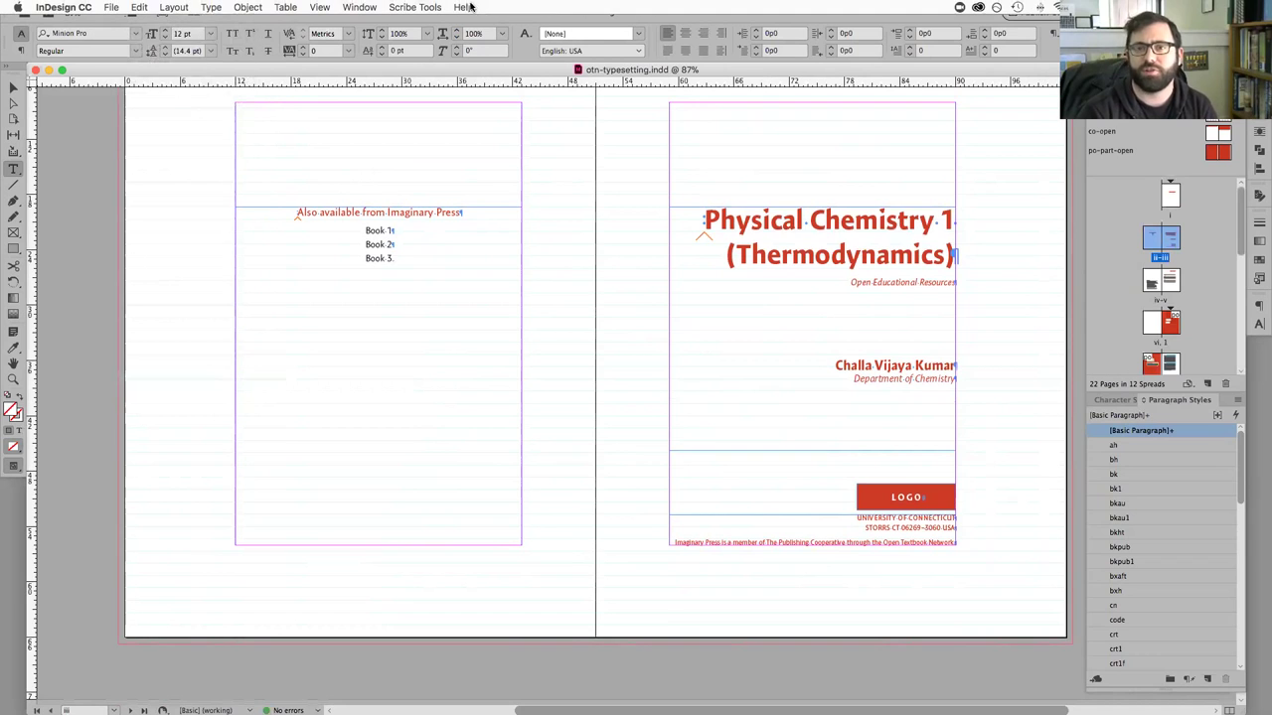
pyautogui.click(463, 7)
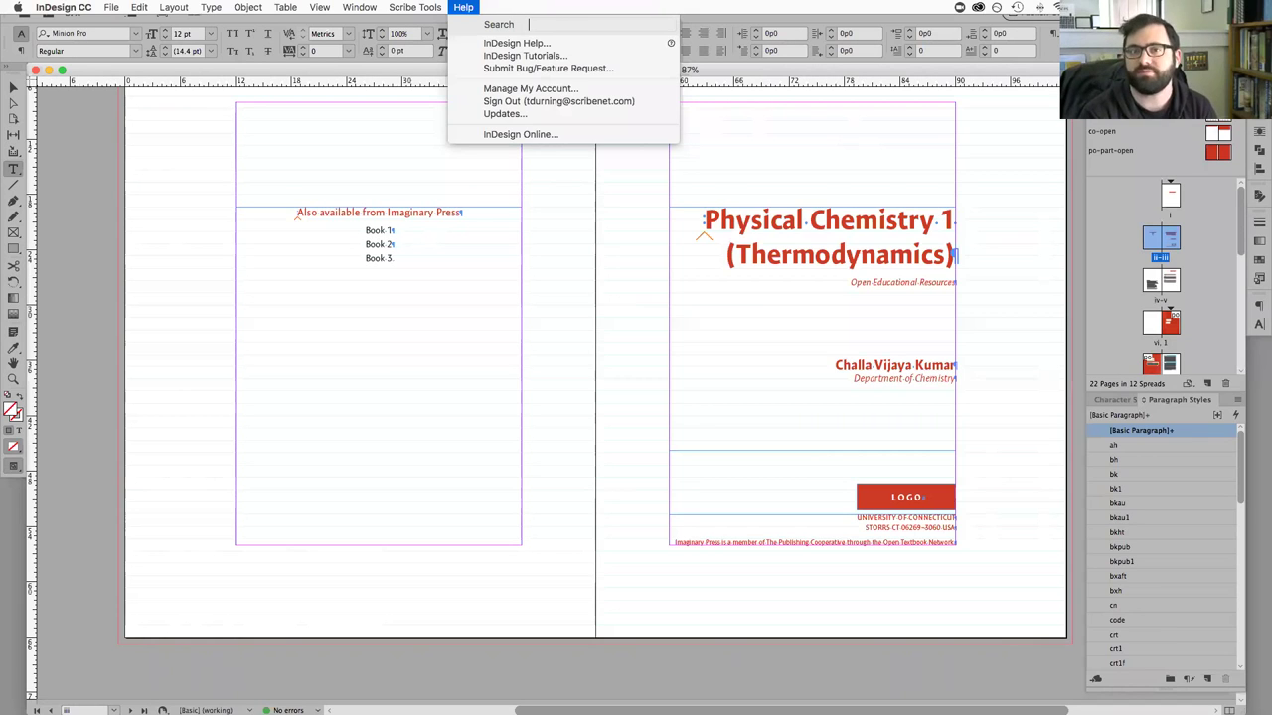
pyautogui.write('package')
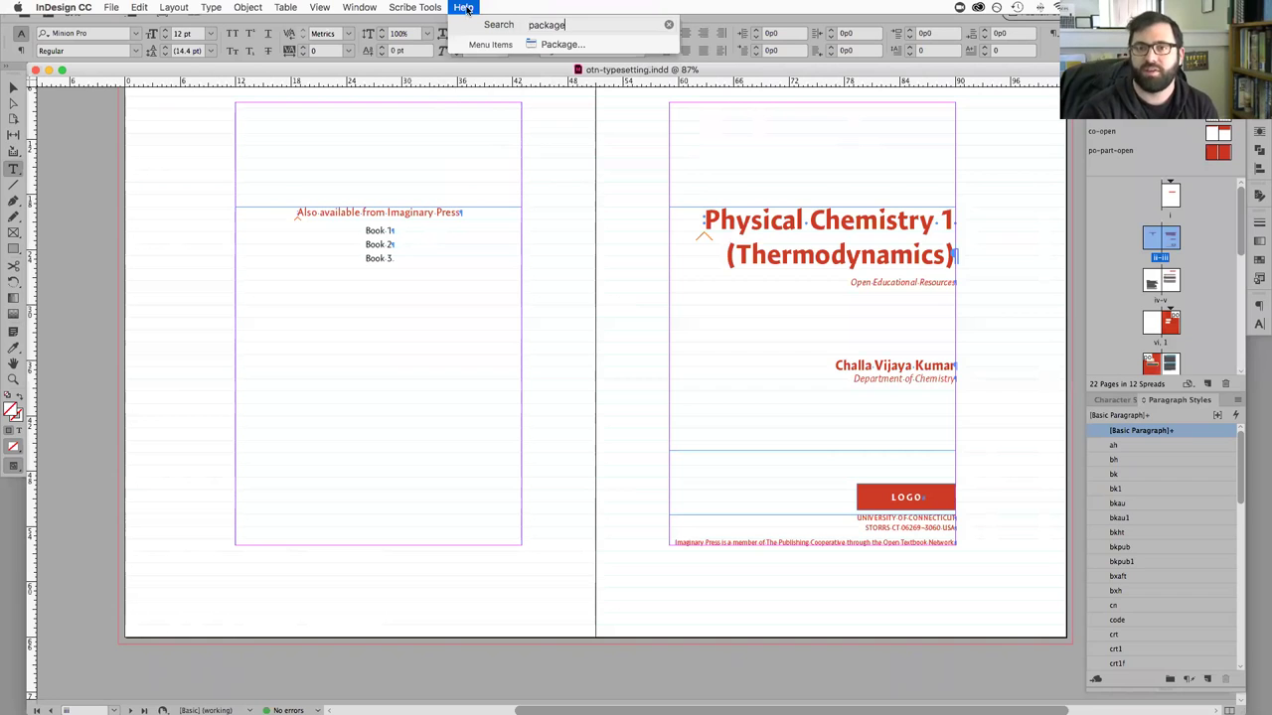
pyautogui.moveTo(562, 44)
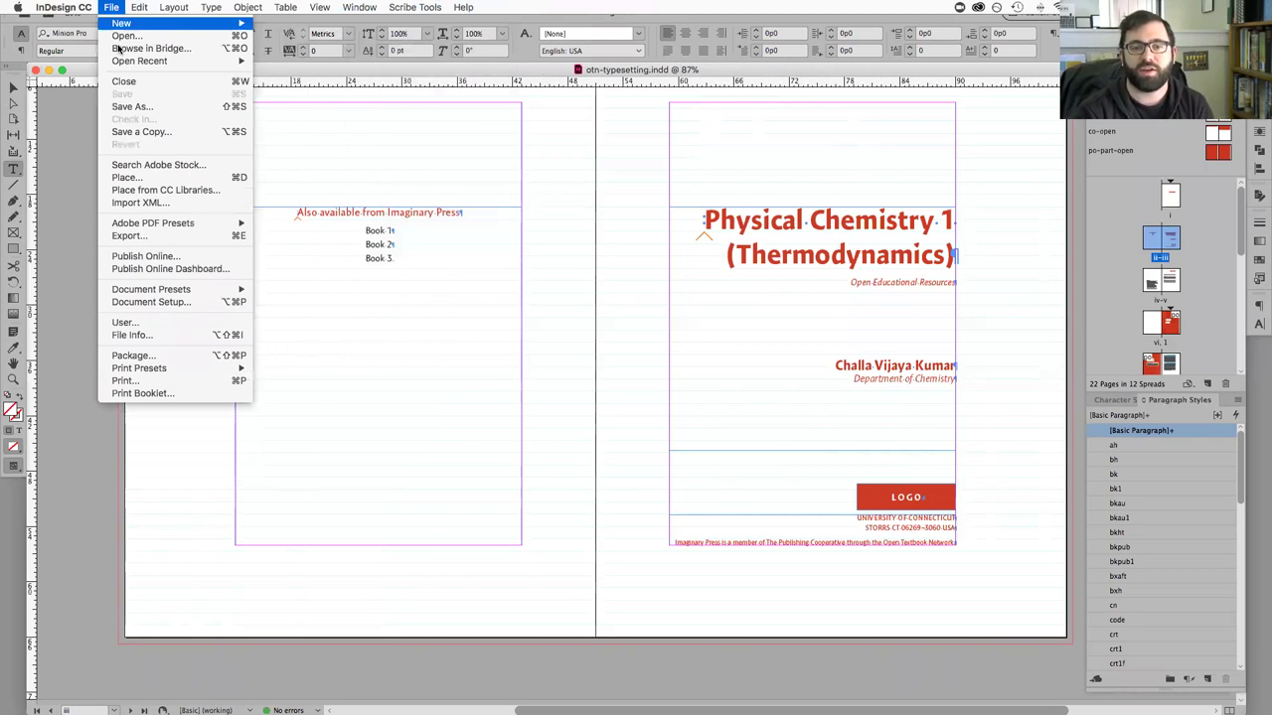
# - Open File > Package and review the Fonts, Links and Images, and Colors and Inks pages
pyautogui.click(147, 357)
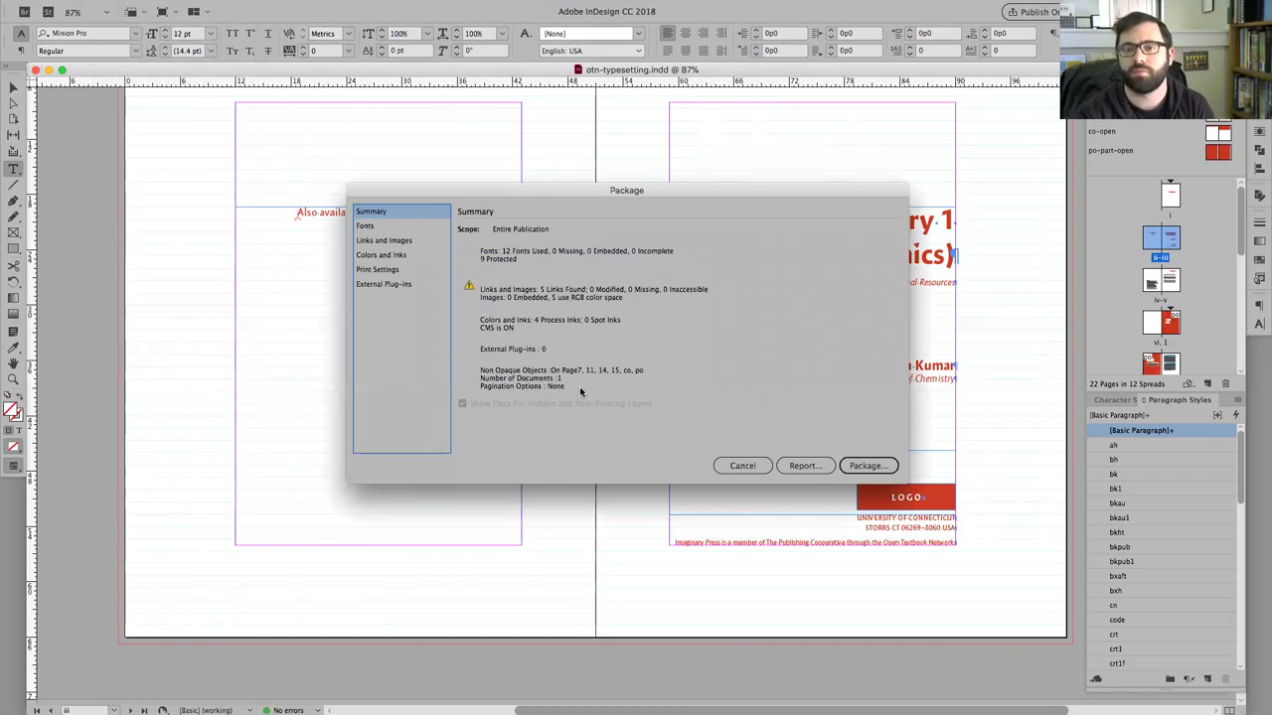
pyautogui.moveTo(517, 195); pyautogui.dragTo(507, 182)
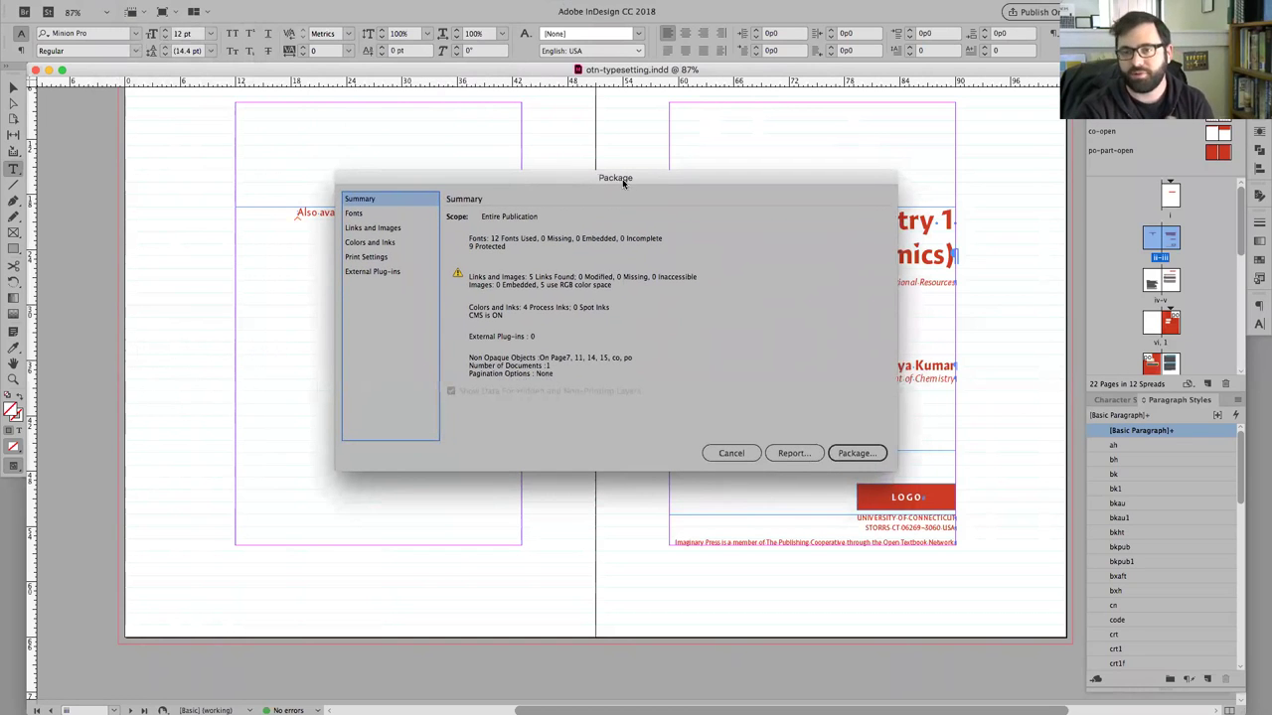
pyautogui.click(363, 216)
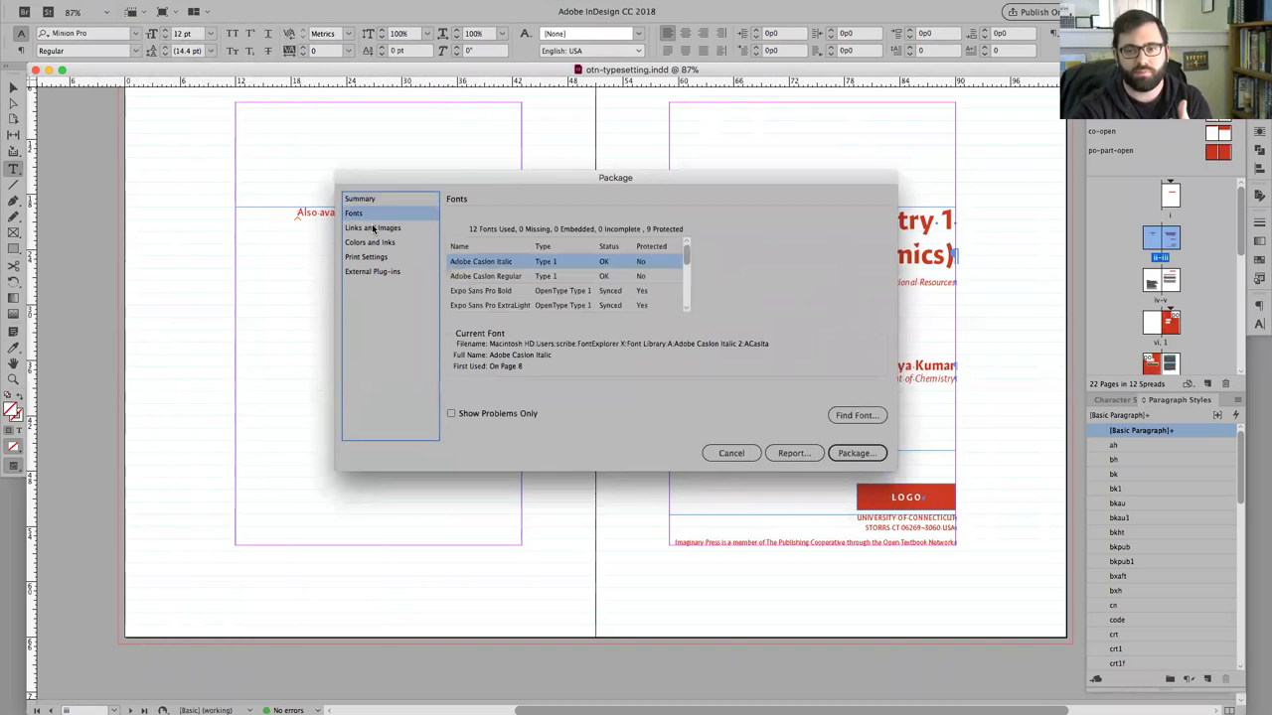
pyautogui.click(374, 230)
pyautogui.click(378, 245)
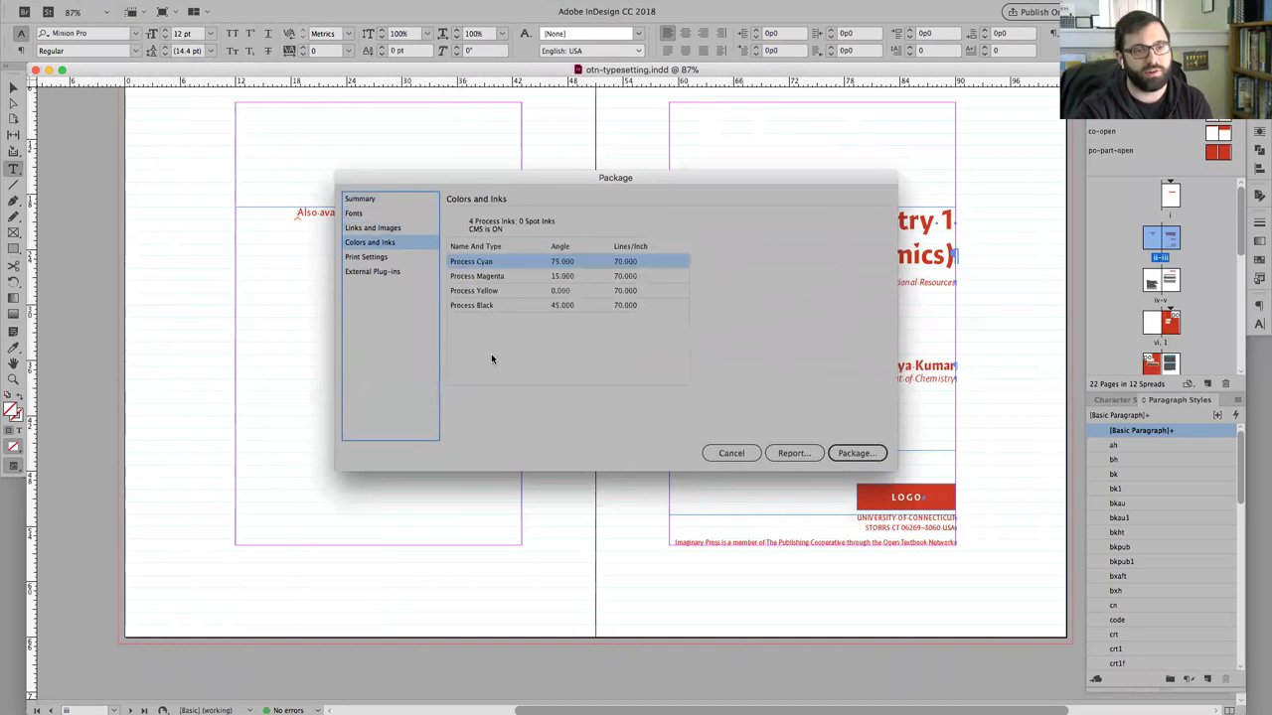
pyautogui.click(863, 453)
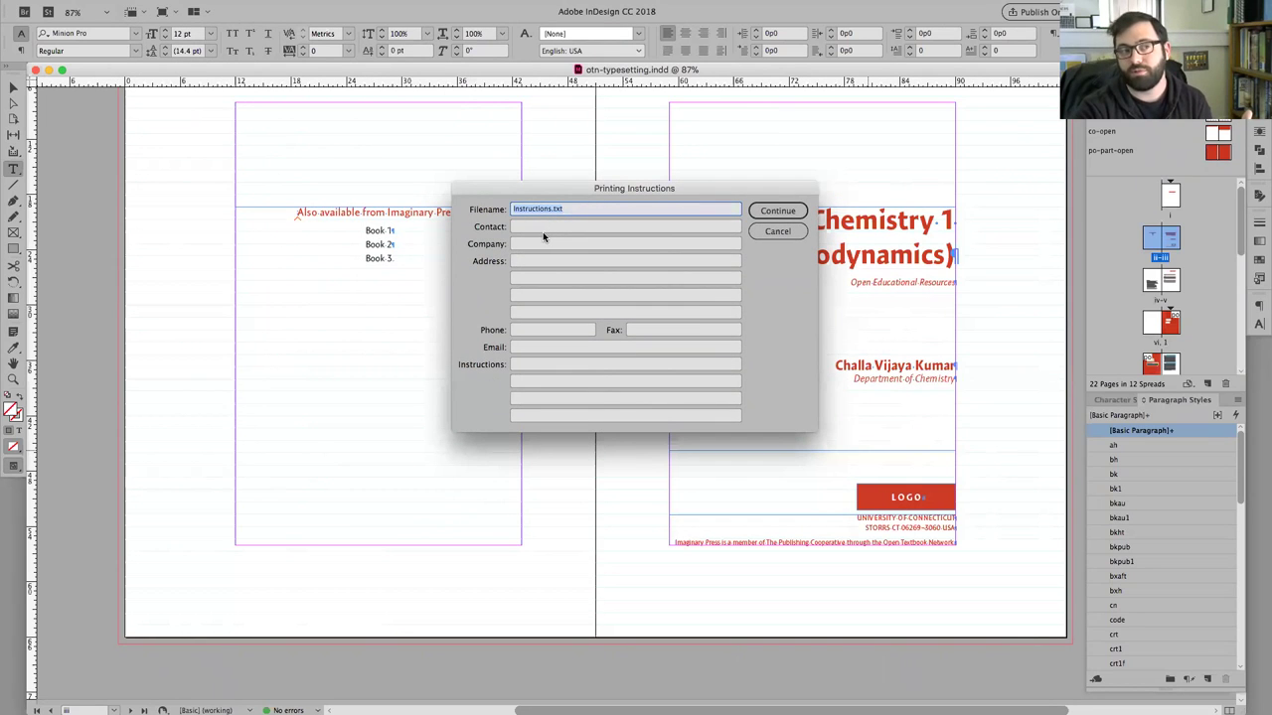
# - Leave the printing instructions' contact, company, address and notes unchanged and continue
pyautogui.click(542, 226)
pyautogui.click(547, 258)
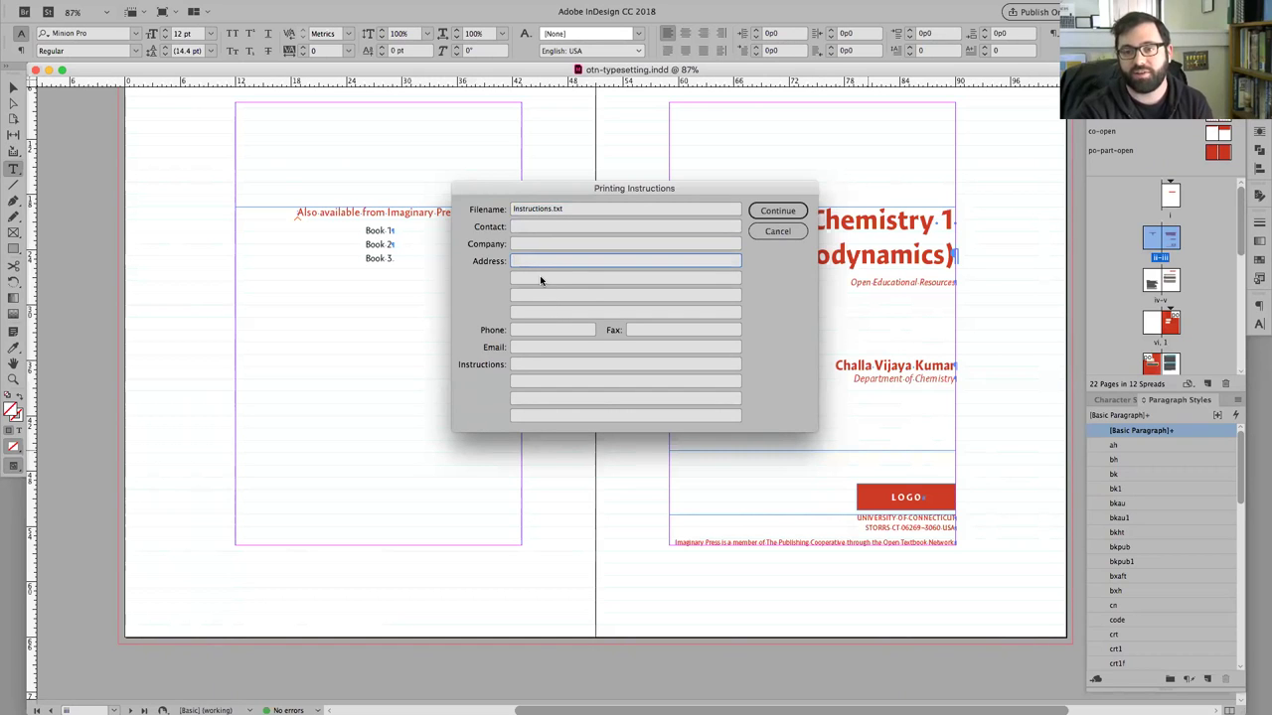
pyautogui.click(517, 366)
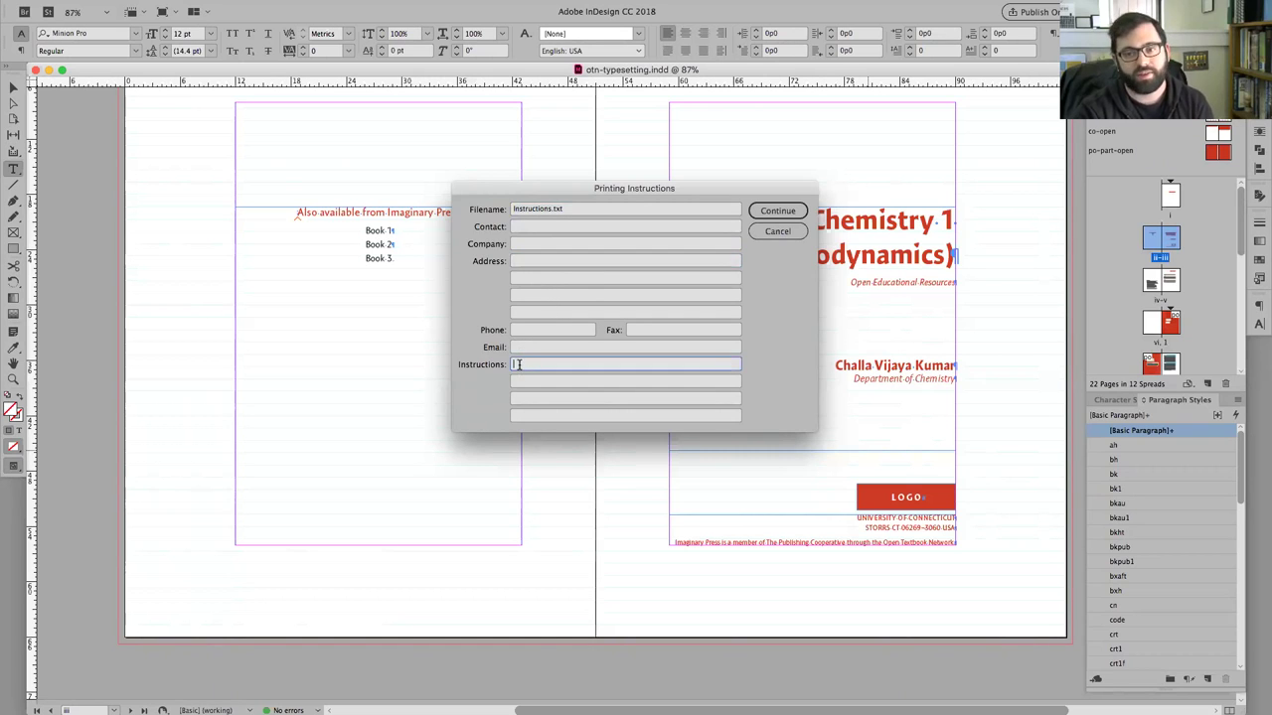
pyautogui.click(520, 226)
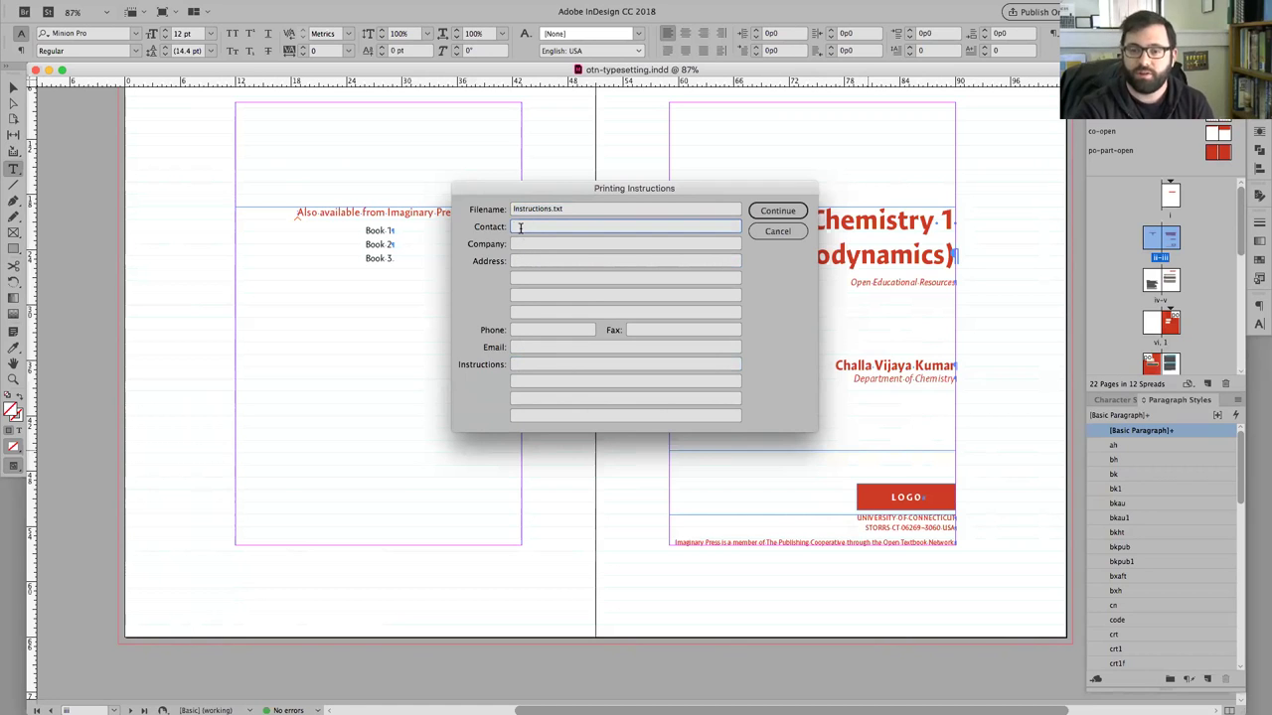
pyautogui.click(520, 243)
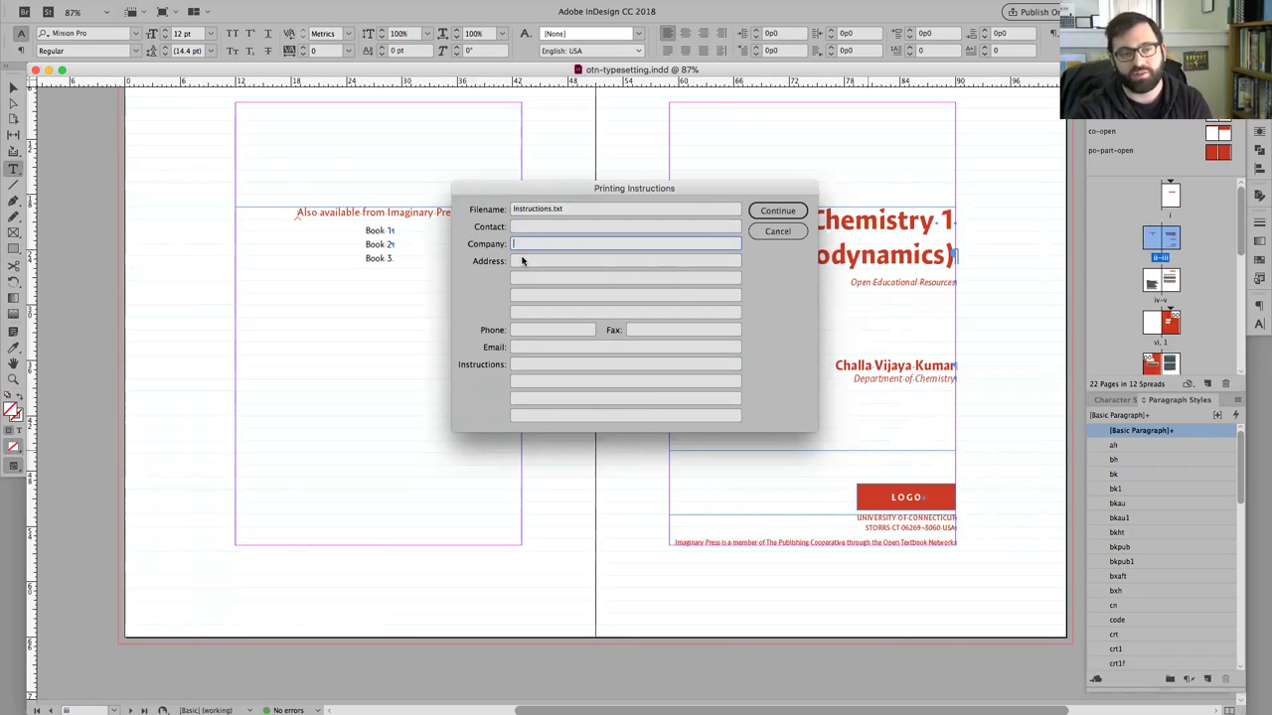
pyautogui.click(781, 211)
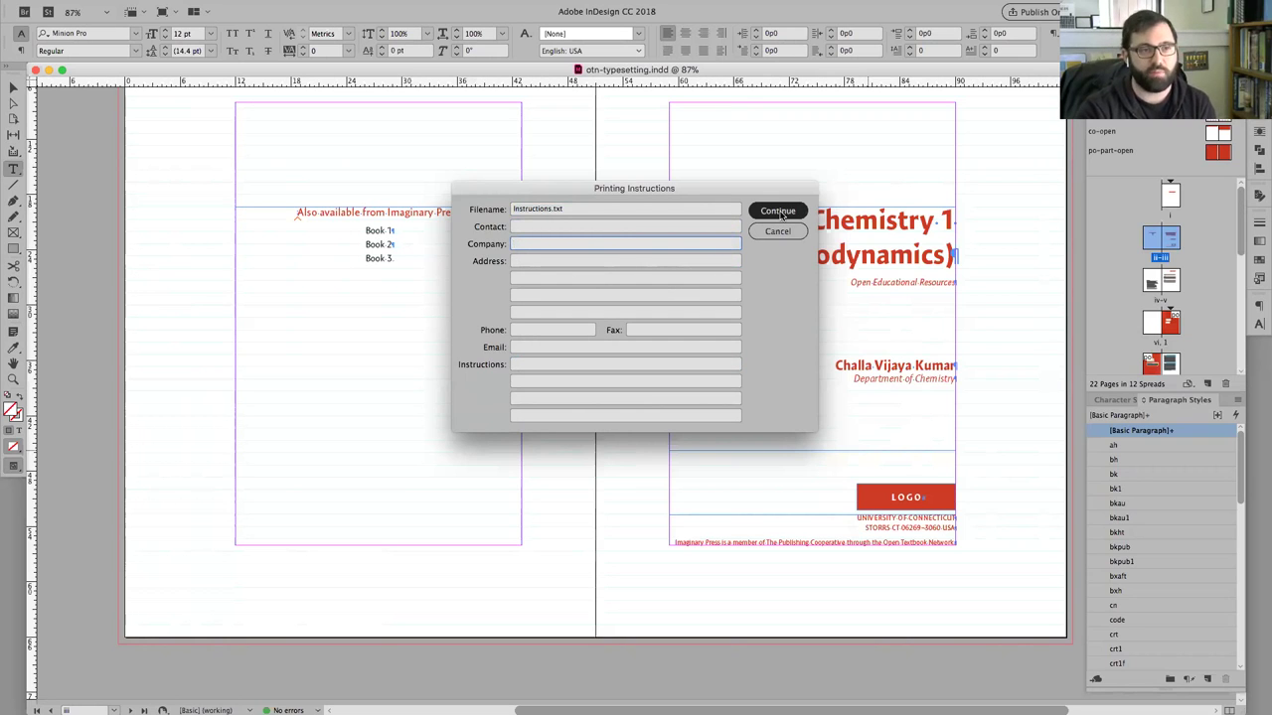
pyautogui.click(781, 212)
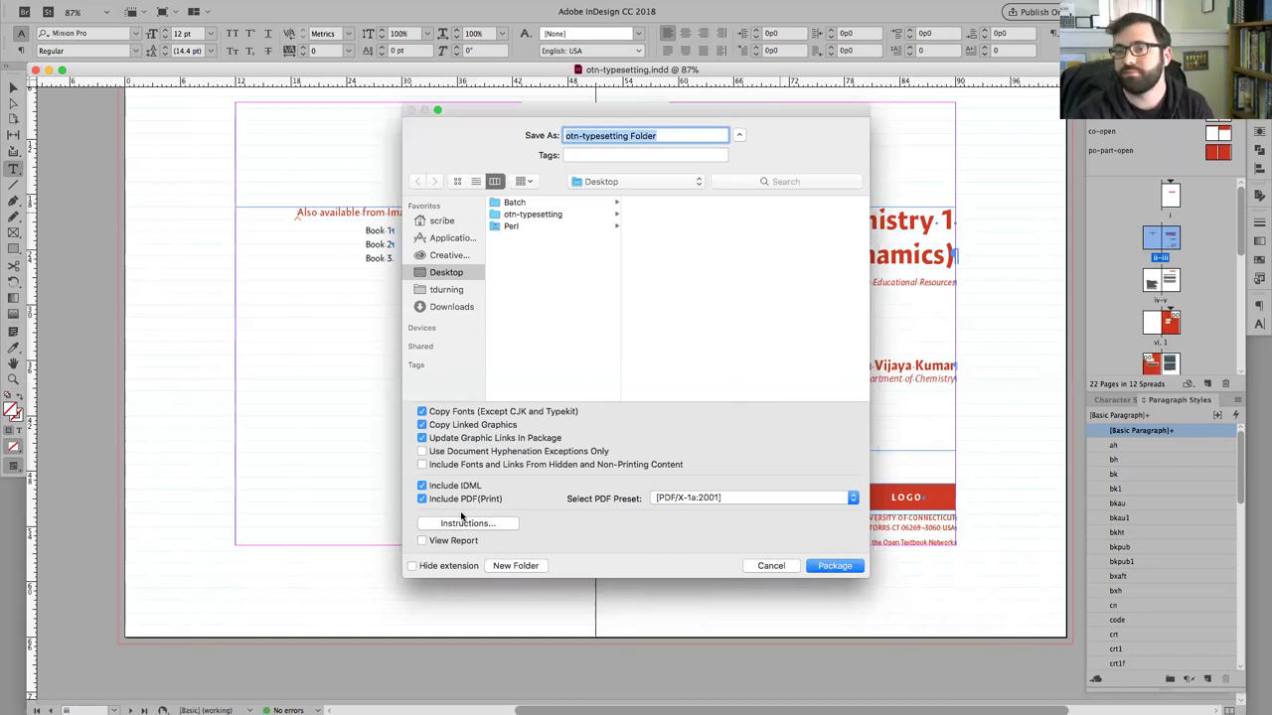
# - Rename the package folder to otn-typesetting-temp02, run Package, and accept the font-copying warning
pyautogui.click(634, 136)
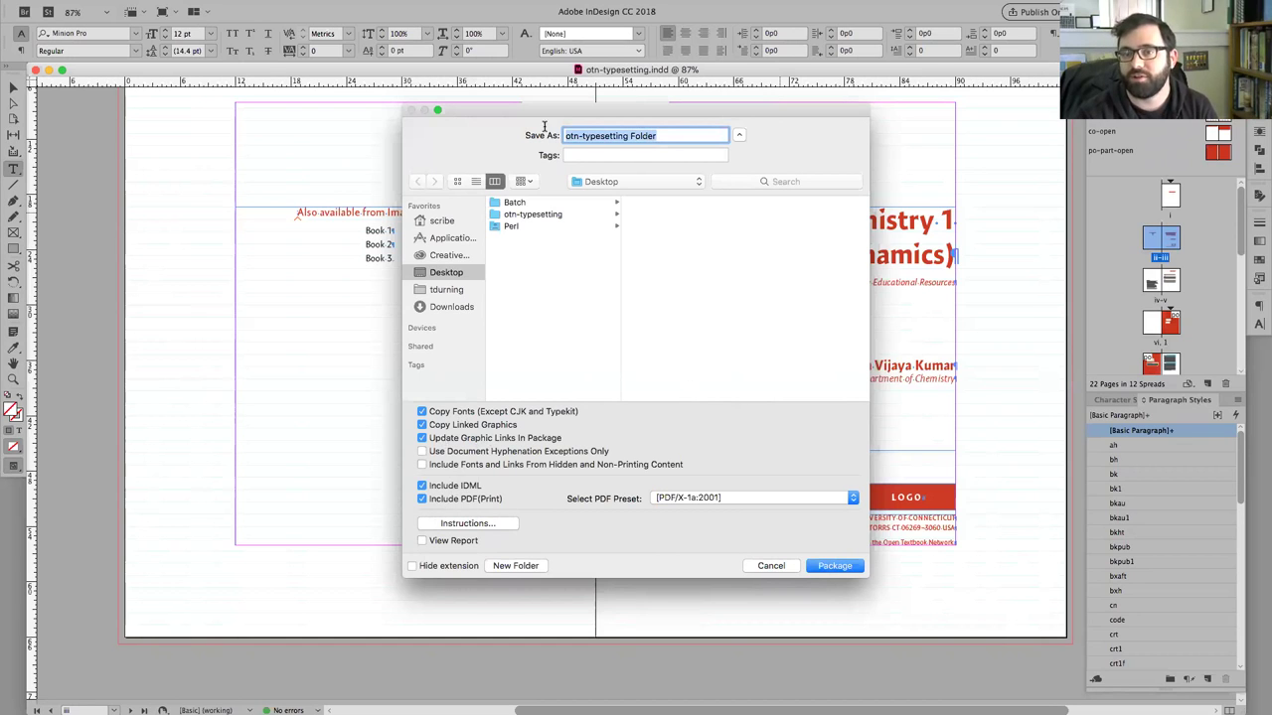
pyautogui.doubleClick(642, 135)
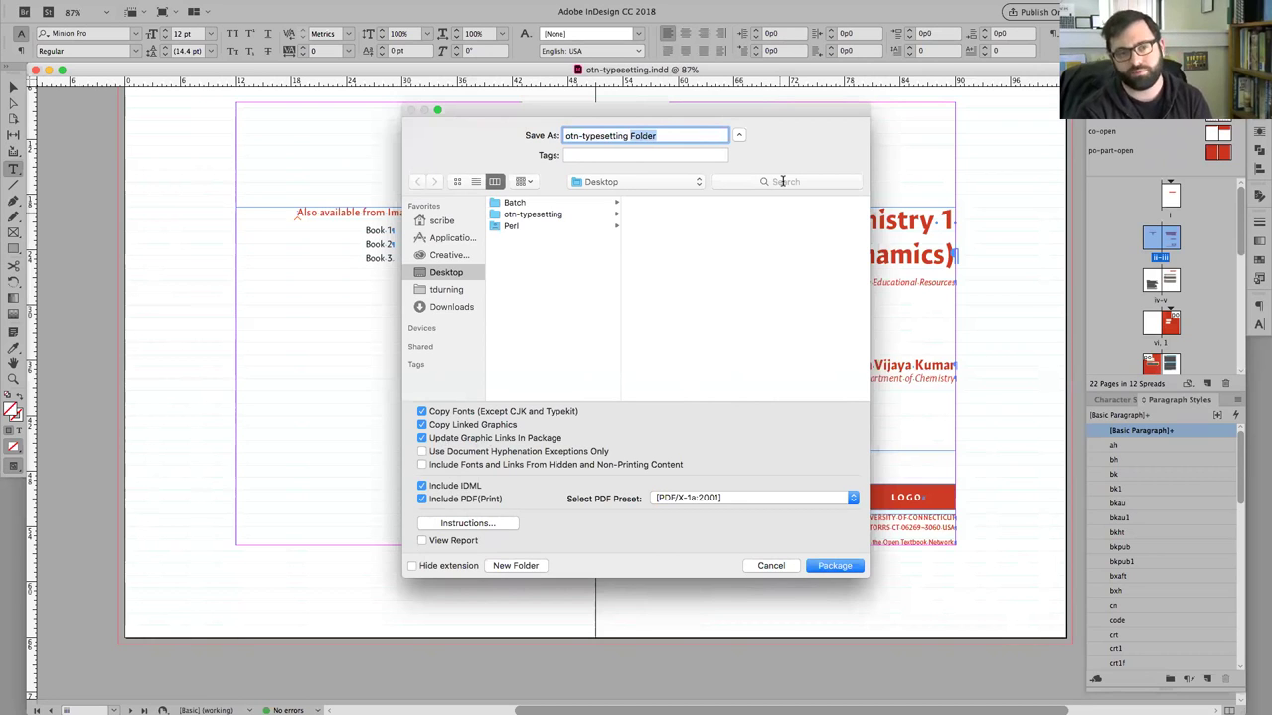
pyautogui.press('BackSpace')
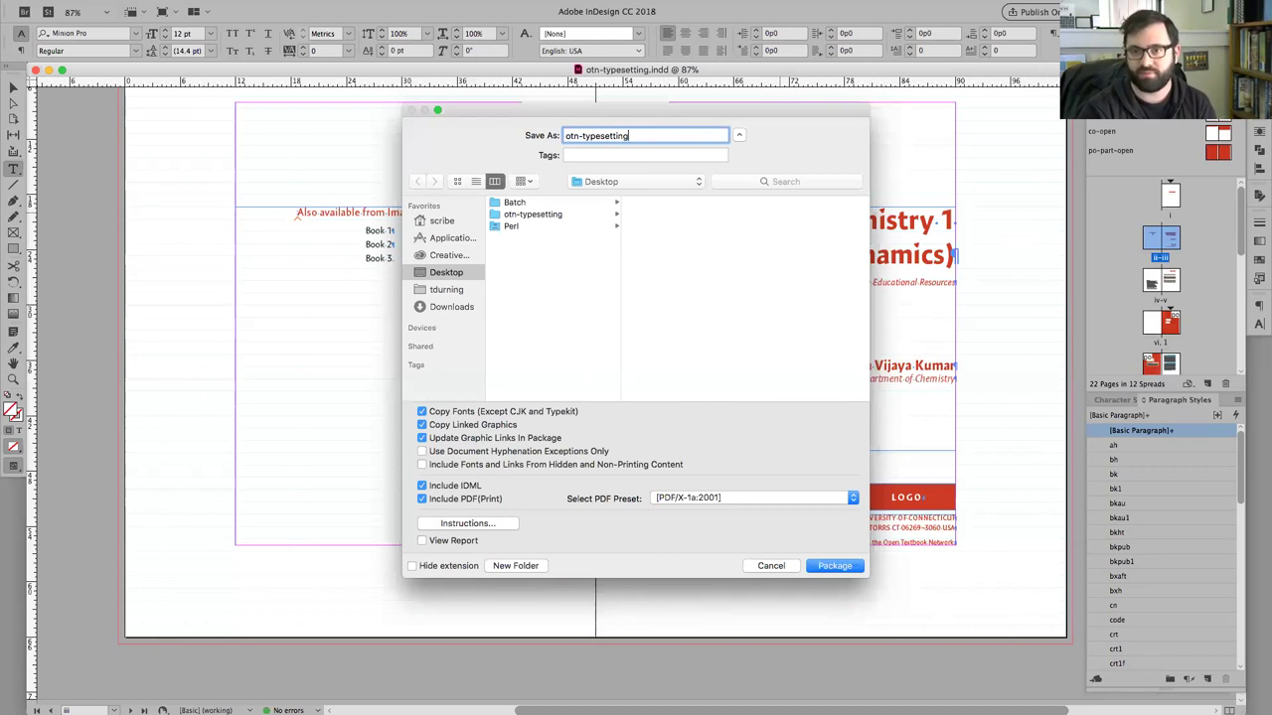
pyautogui.write('-')
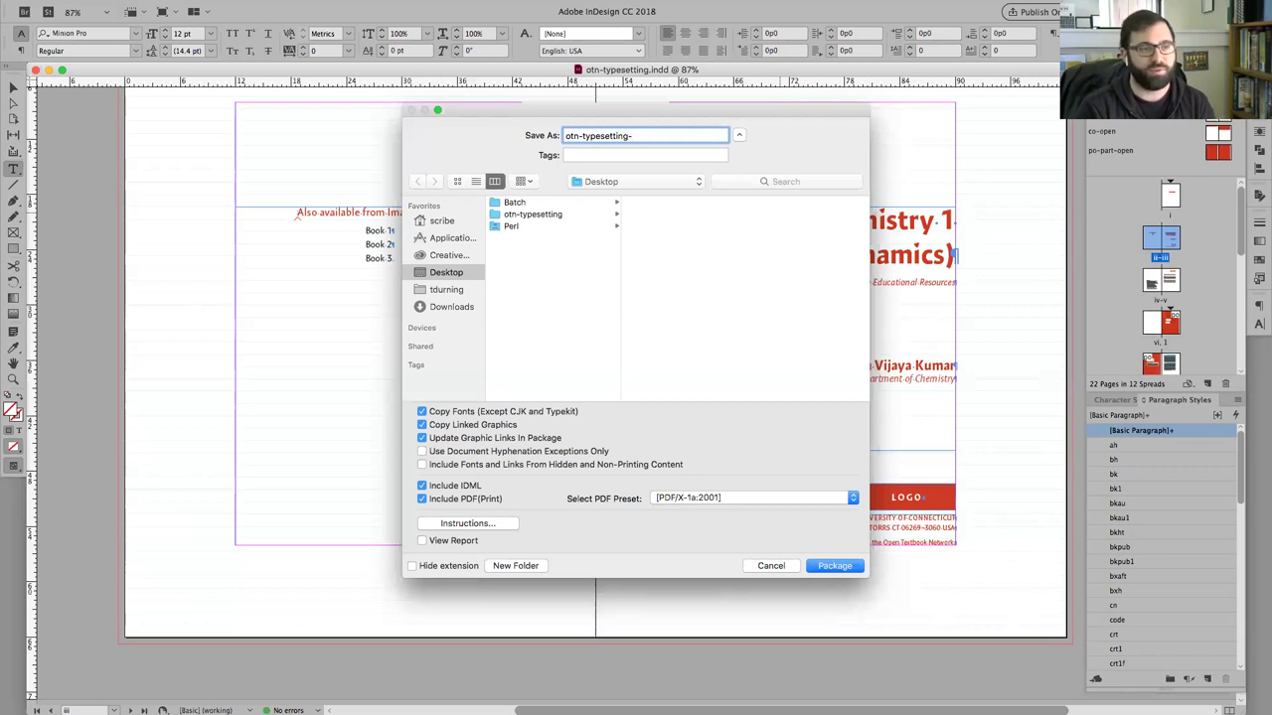
pyautogui.write('temp')
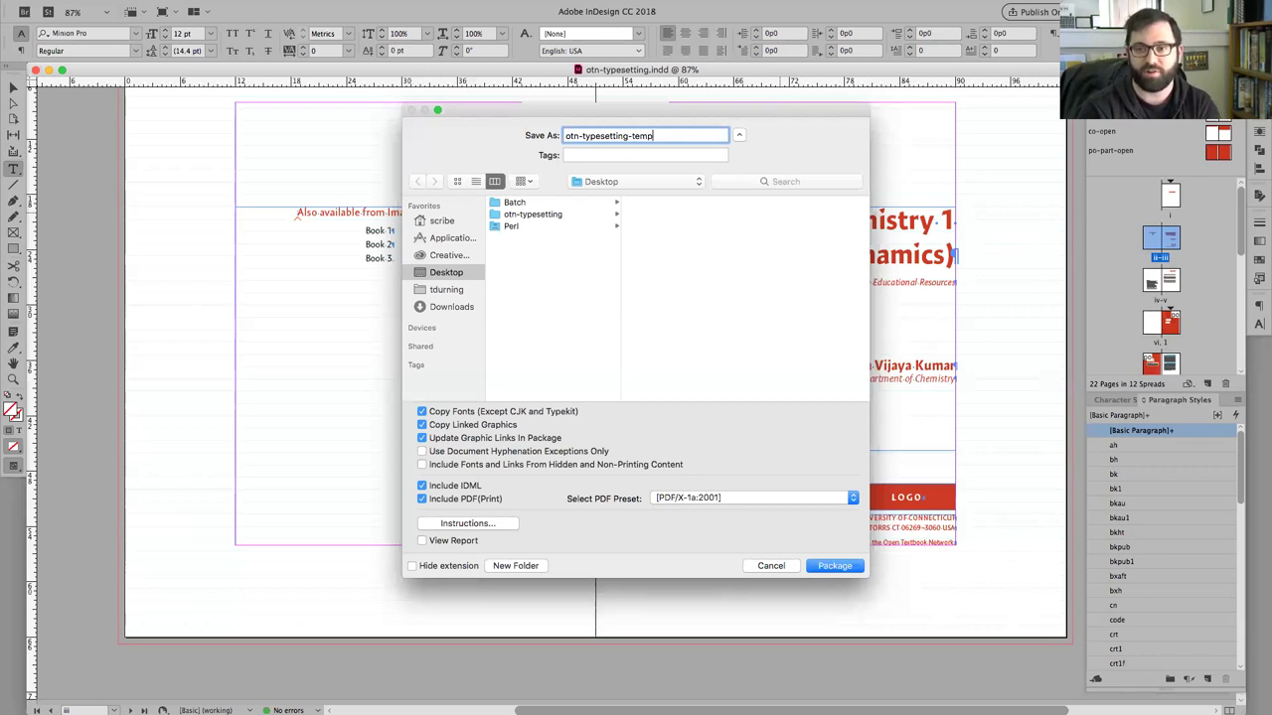
pyautogui.write('02')
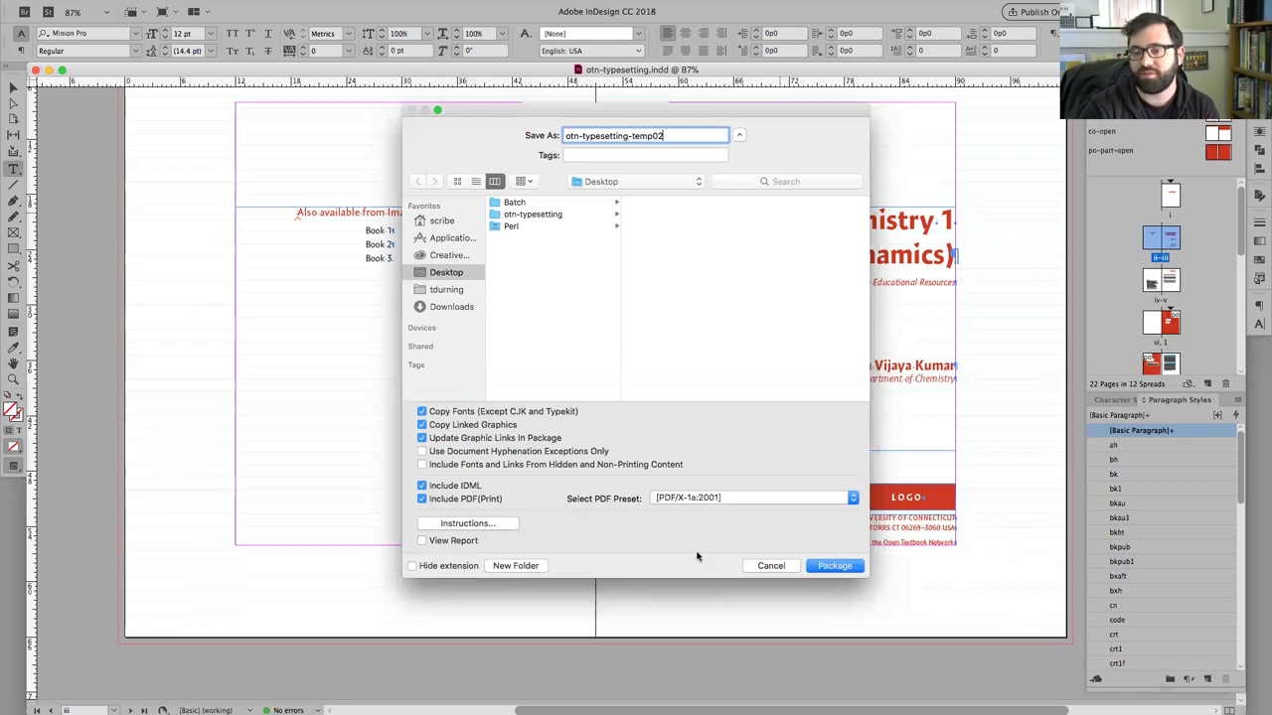
pyautogui.click(837, 569)
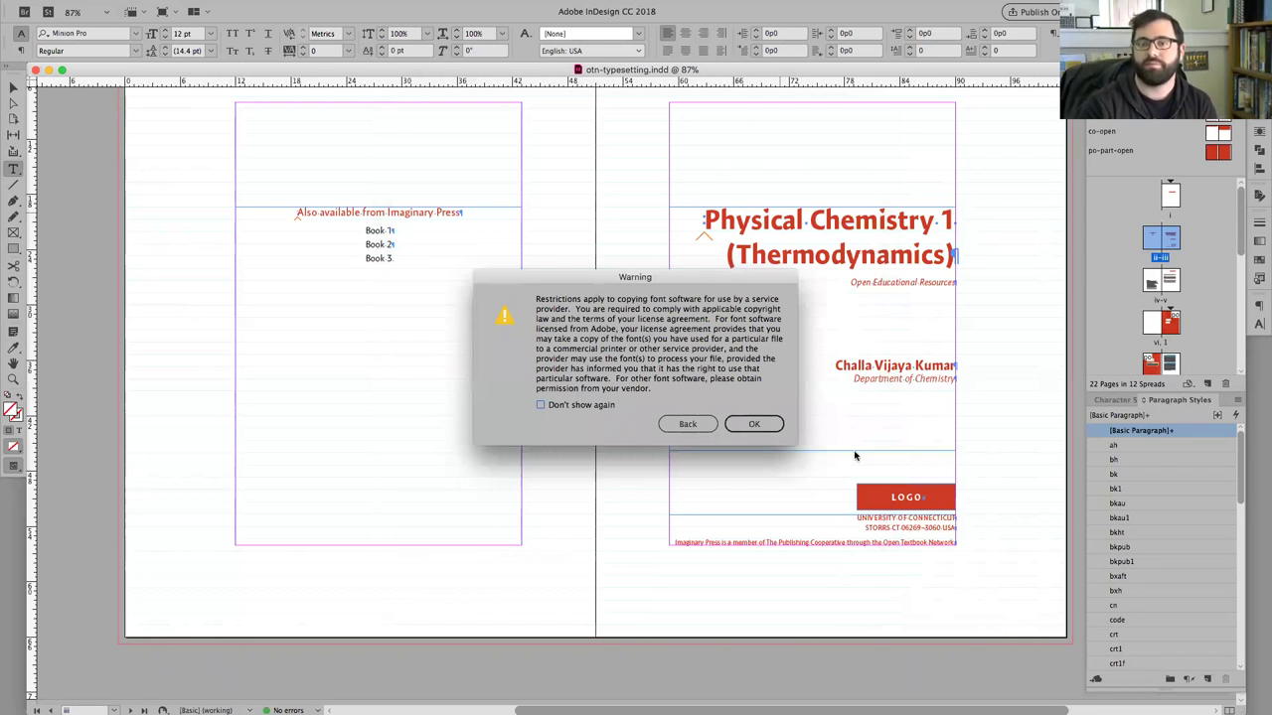
pyautogui.click(752, 425)
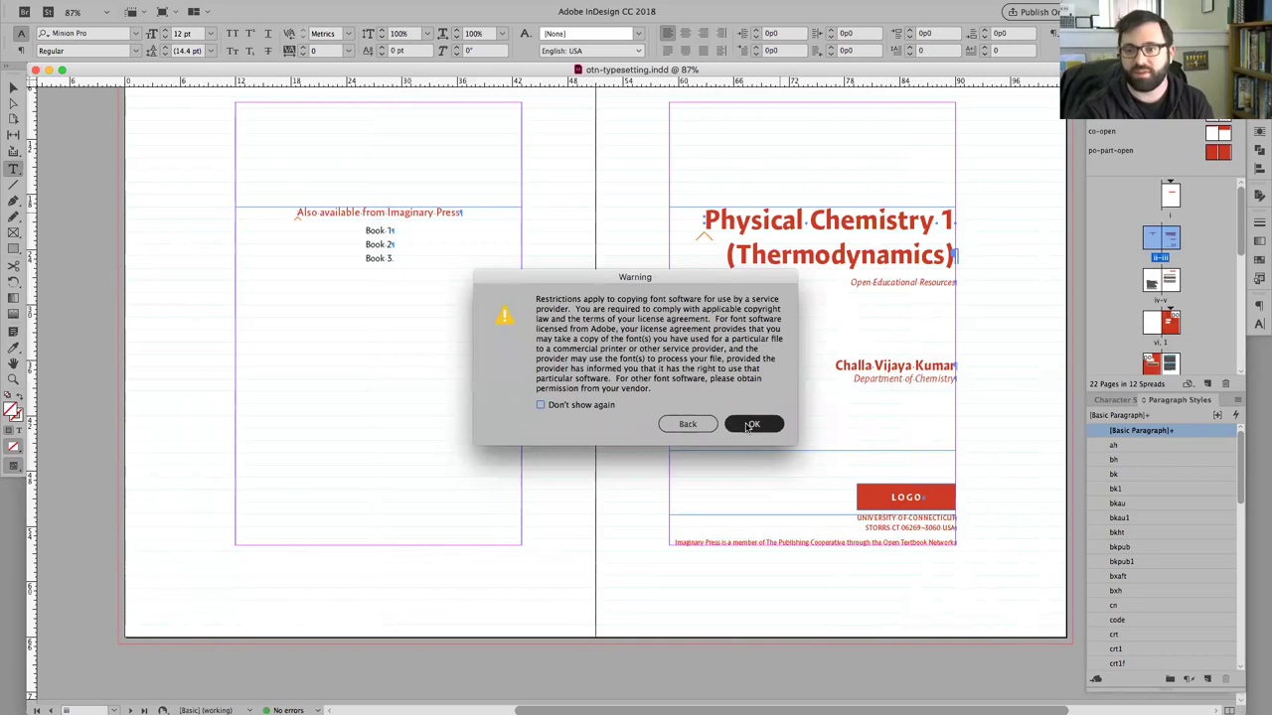
pyautogui.click(751, 424)
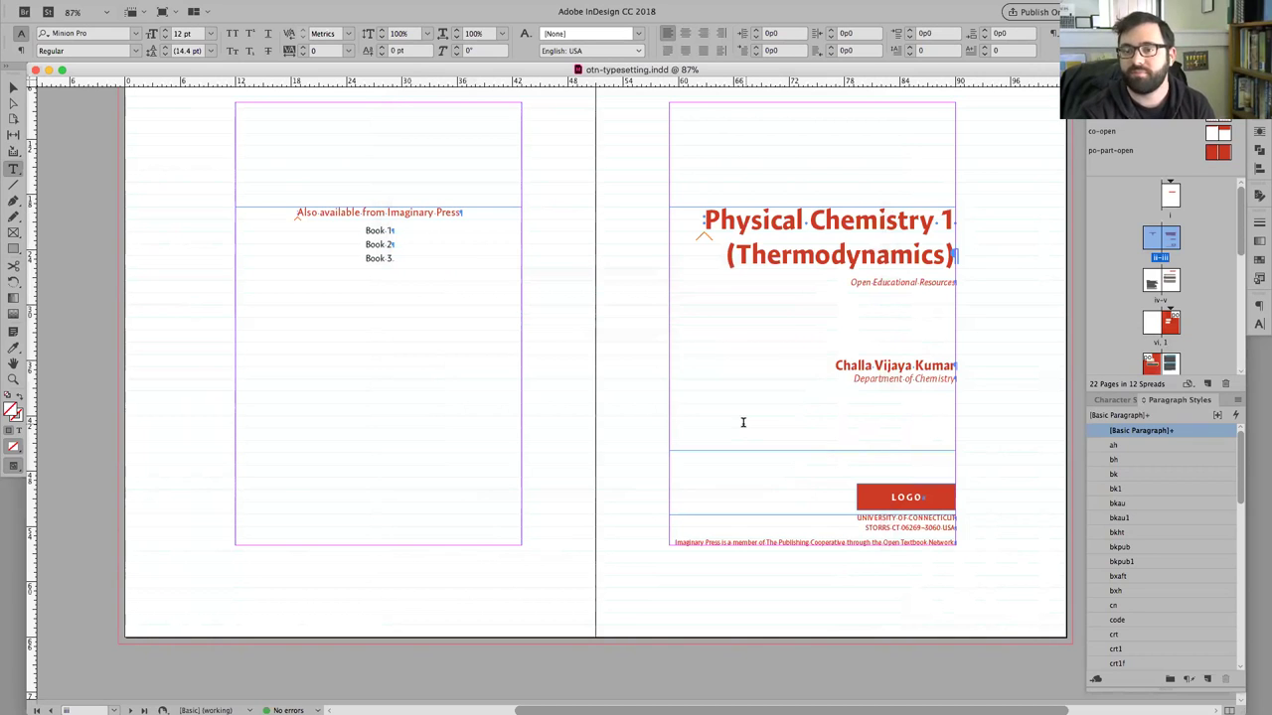
# - Close the InDesign document and open the otn-typesetting-temp02 folder on the Desktop
pyautogui.click(34, 71)
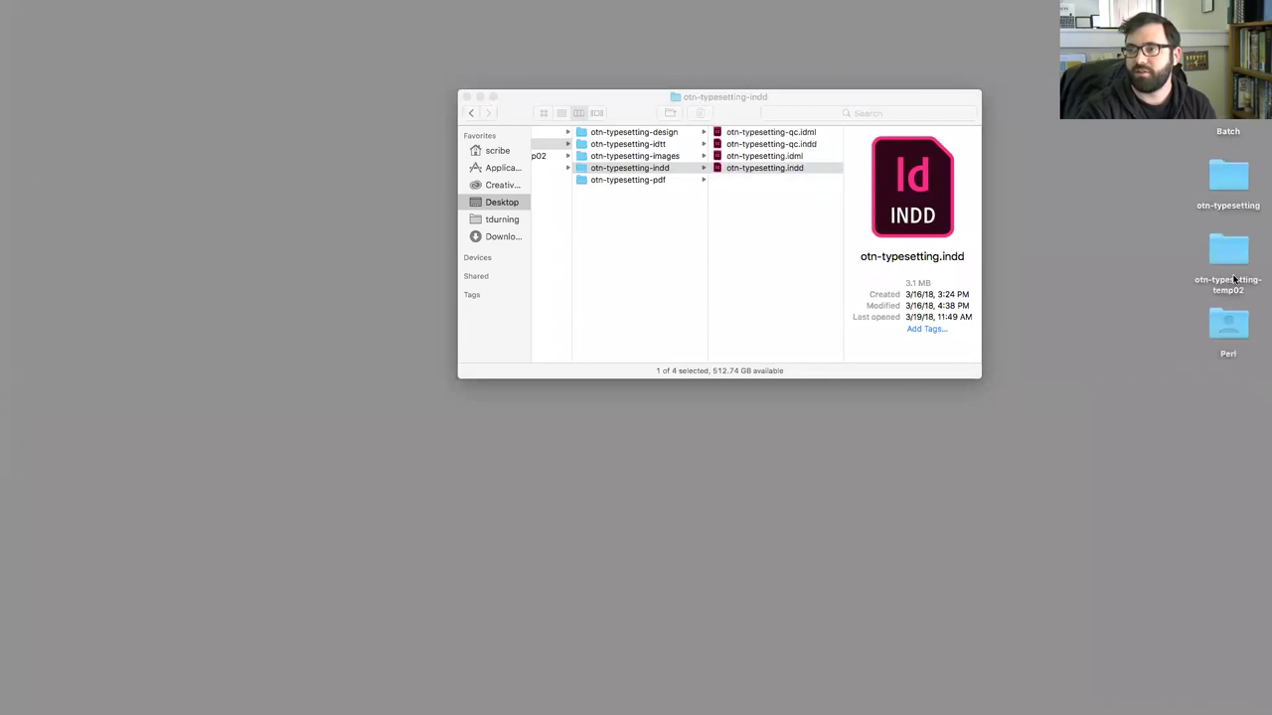
pyautogui.click(1233, 265)
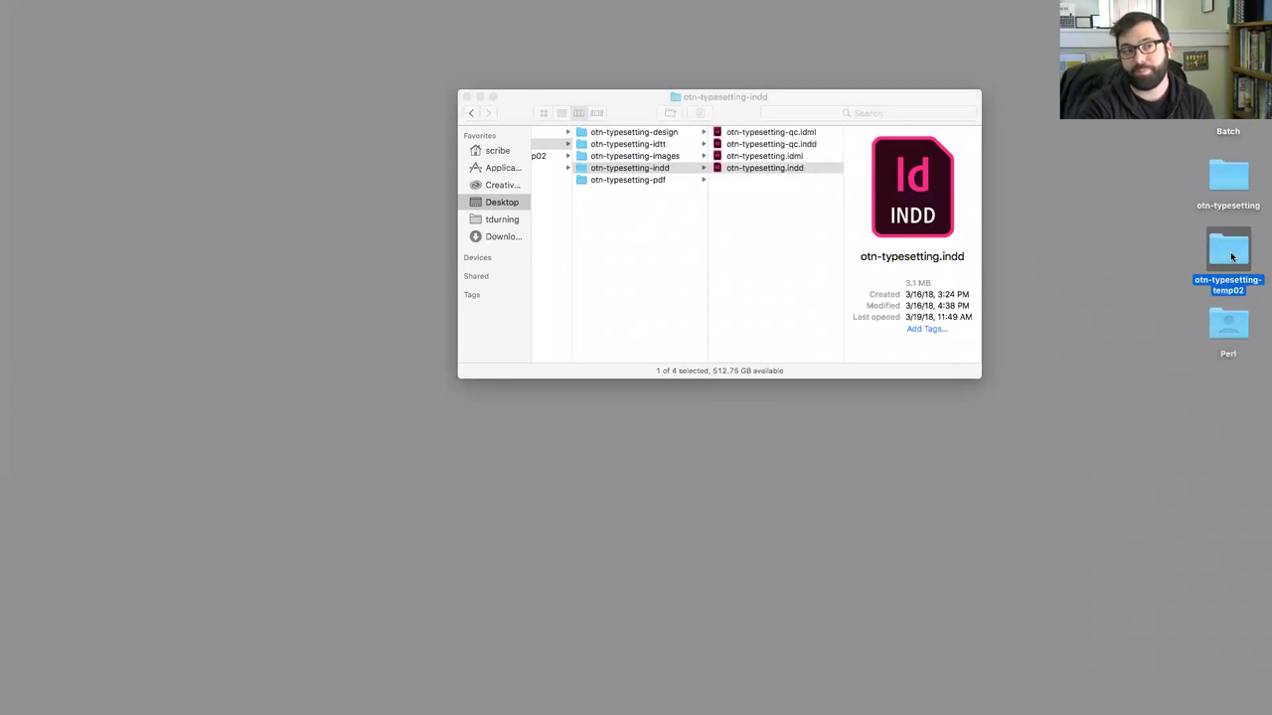
pyautogui.doubleClick(1231, 257)
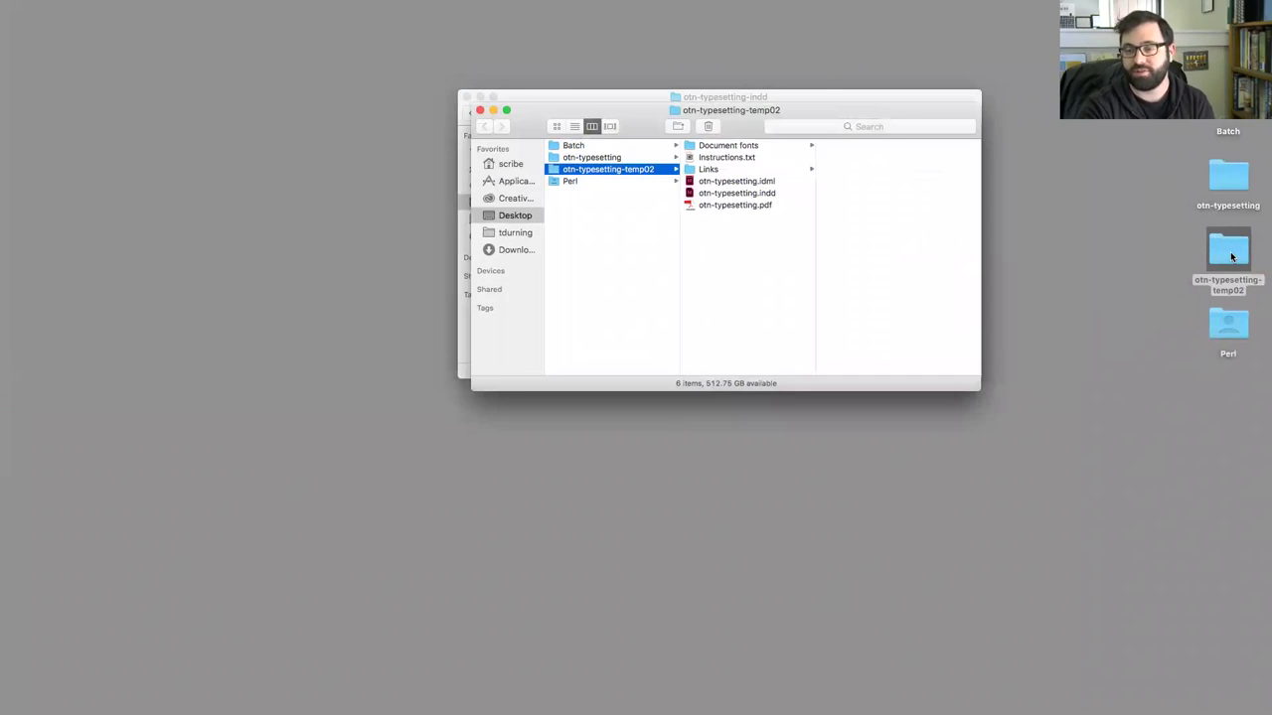
pyautogui.click(467, 96)
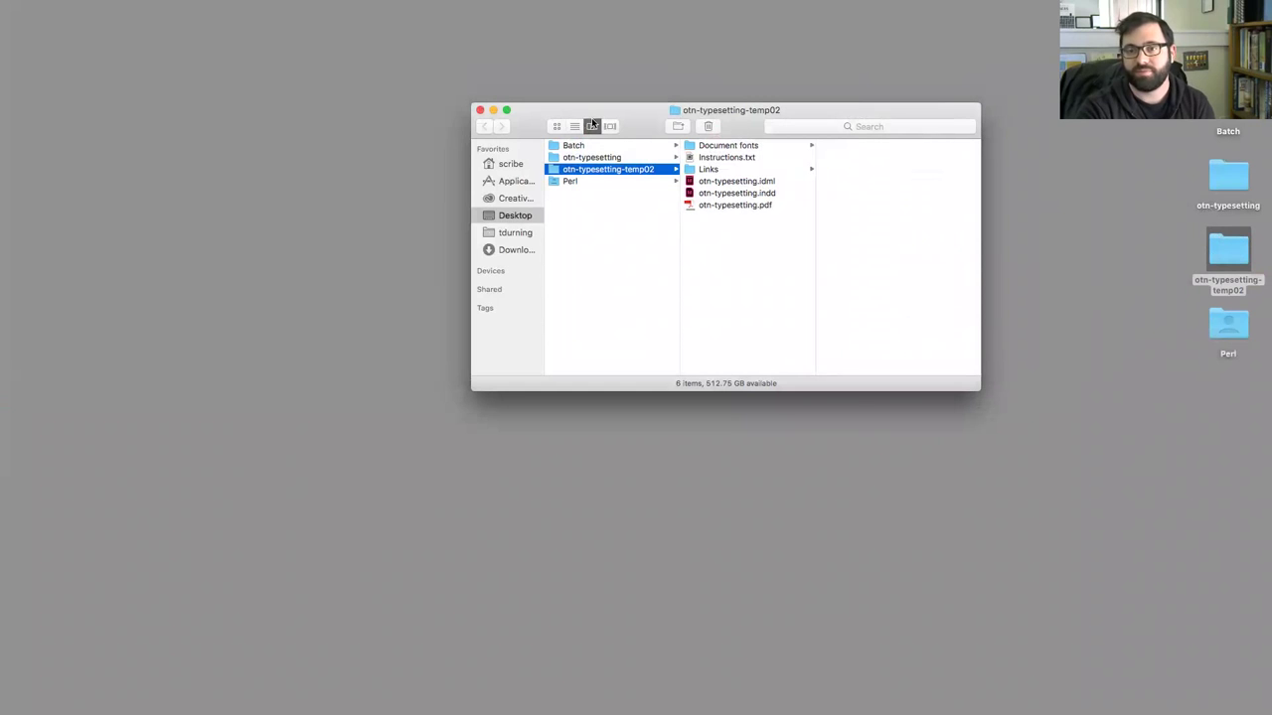
# - Inspect the Document fonts, the five linked PNGs, and the packaged .idml, .pdf and .indd files
pyautogui.click(729, 146)
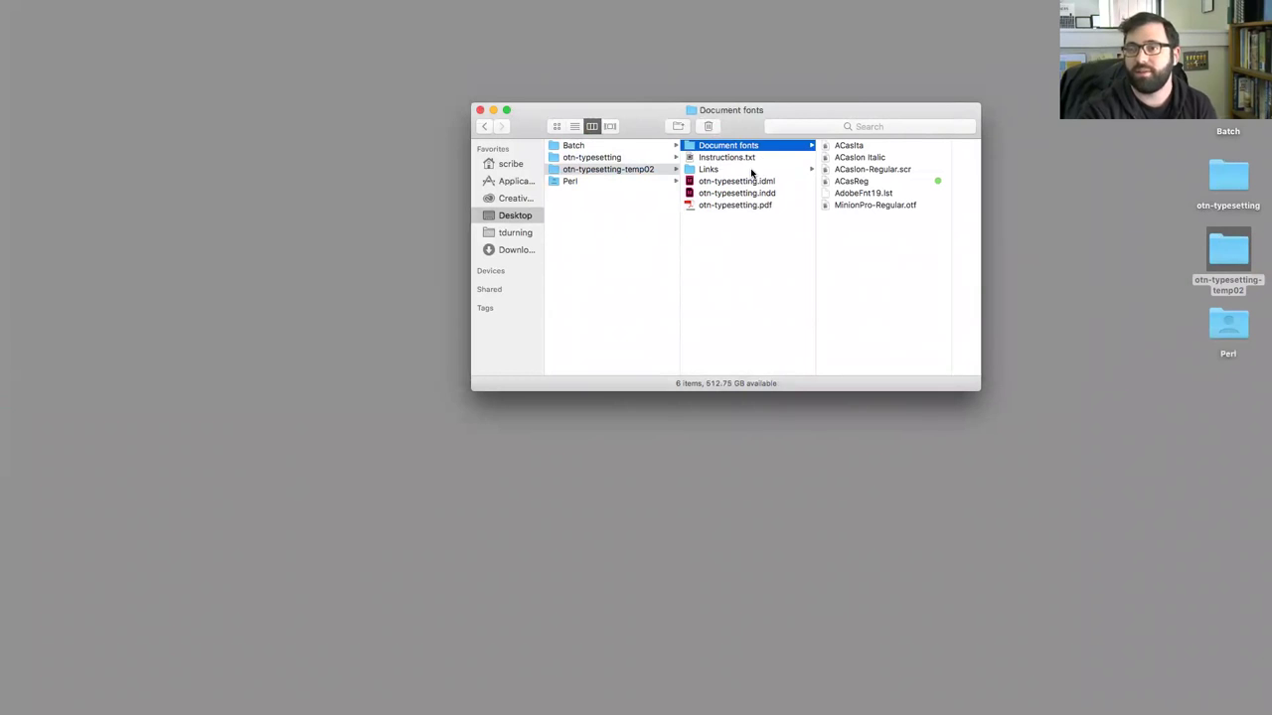
pyautogui.click(752, 170)
pyautogui.moveTo(938, 146); pyautogui.dragTo(934, 197)
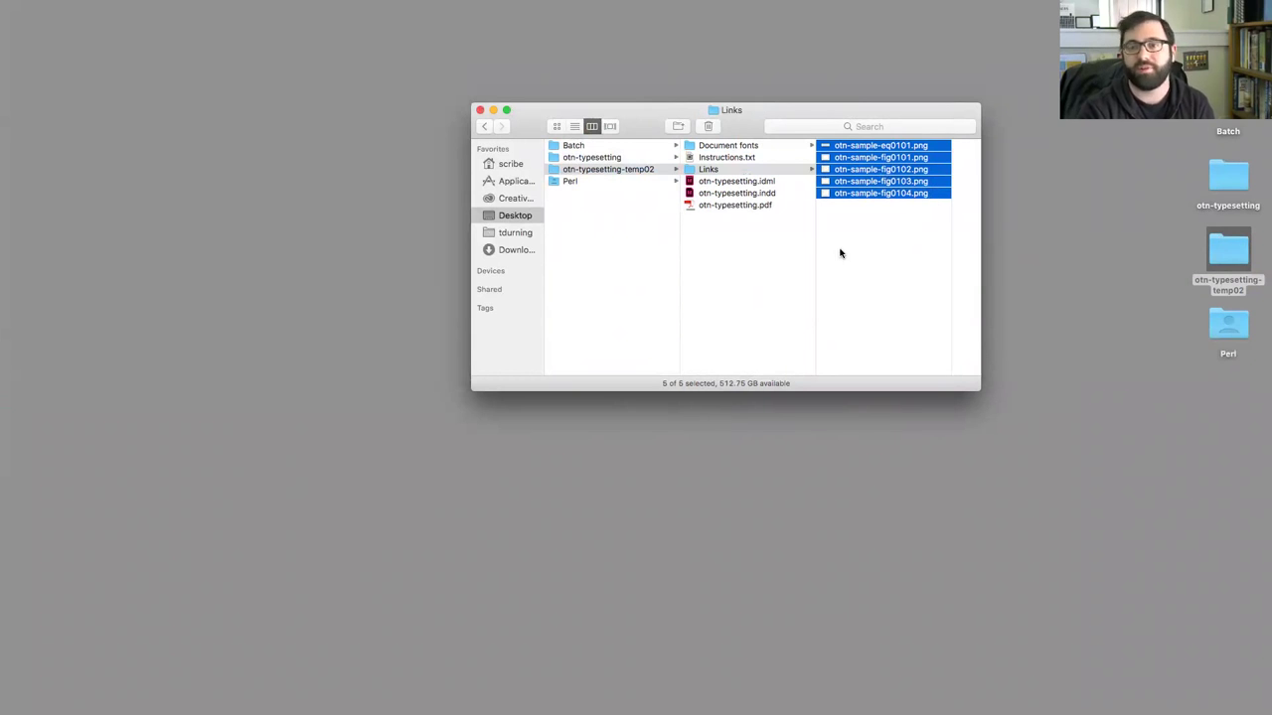
pyautogui.click(781, 183)
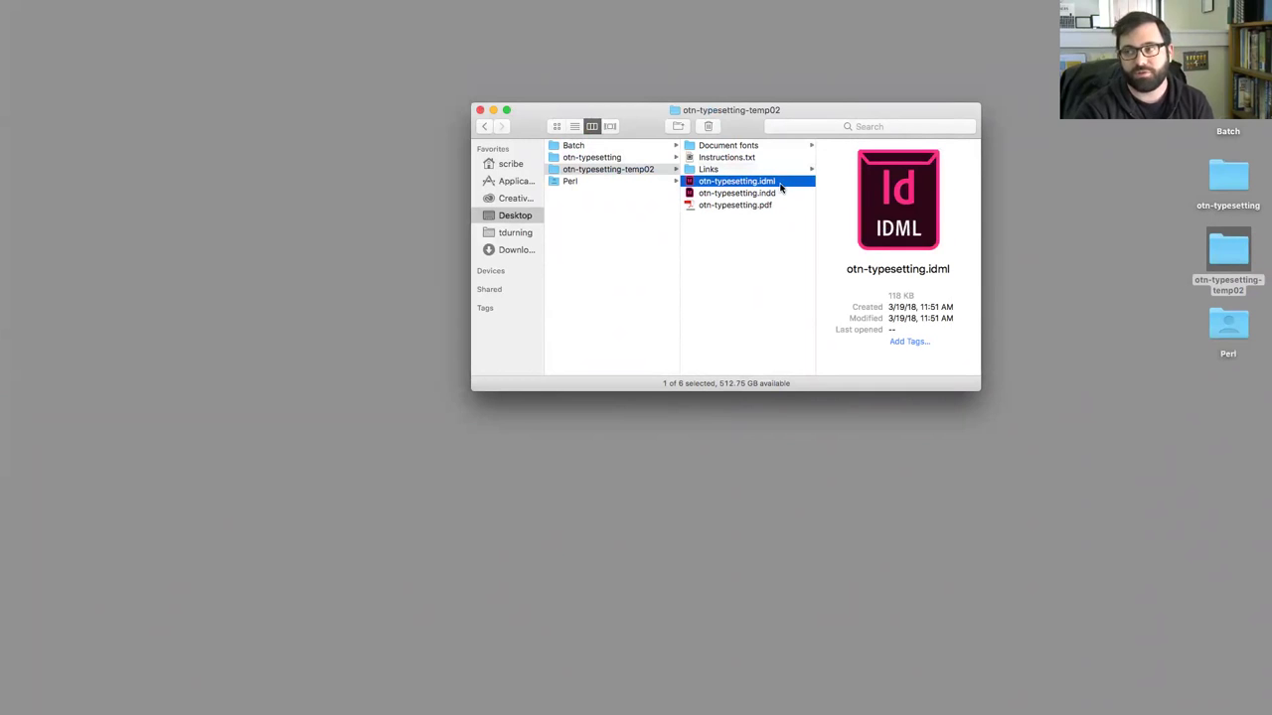
pyautogui.click(779, 206)
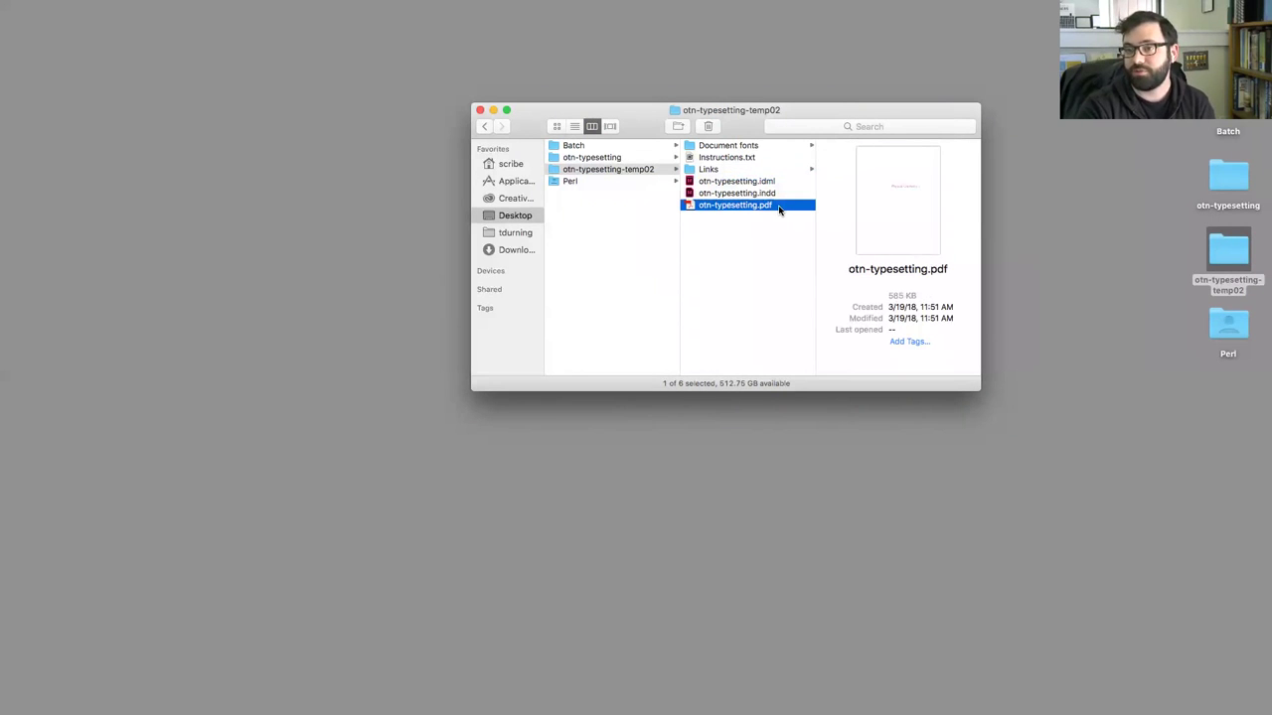
pyautogui.click(781, 195)
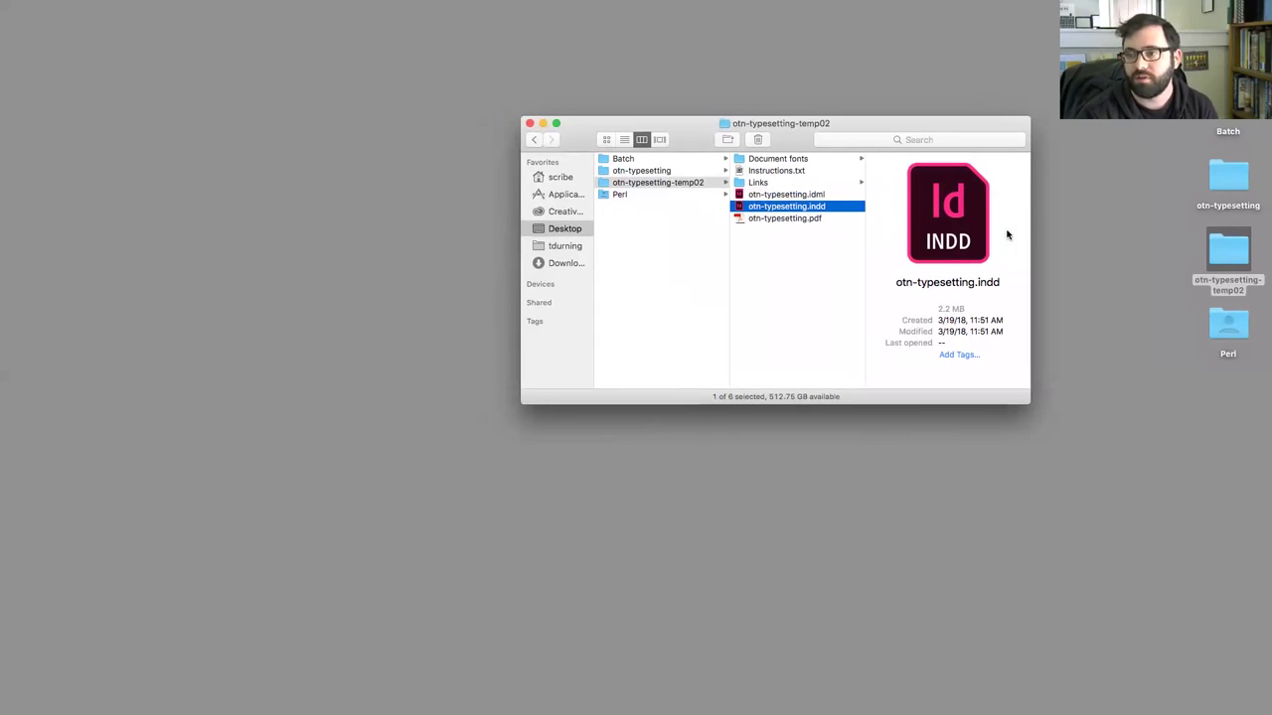
# - Copy otn-typesetting-temp02.indt from otn-typesetting-design into the temp02 package folder
pyautogui.doubleClick(1214, 184)
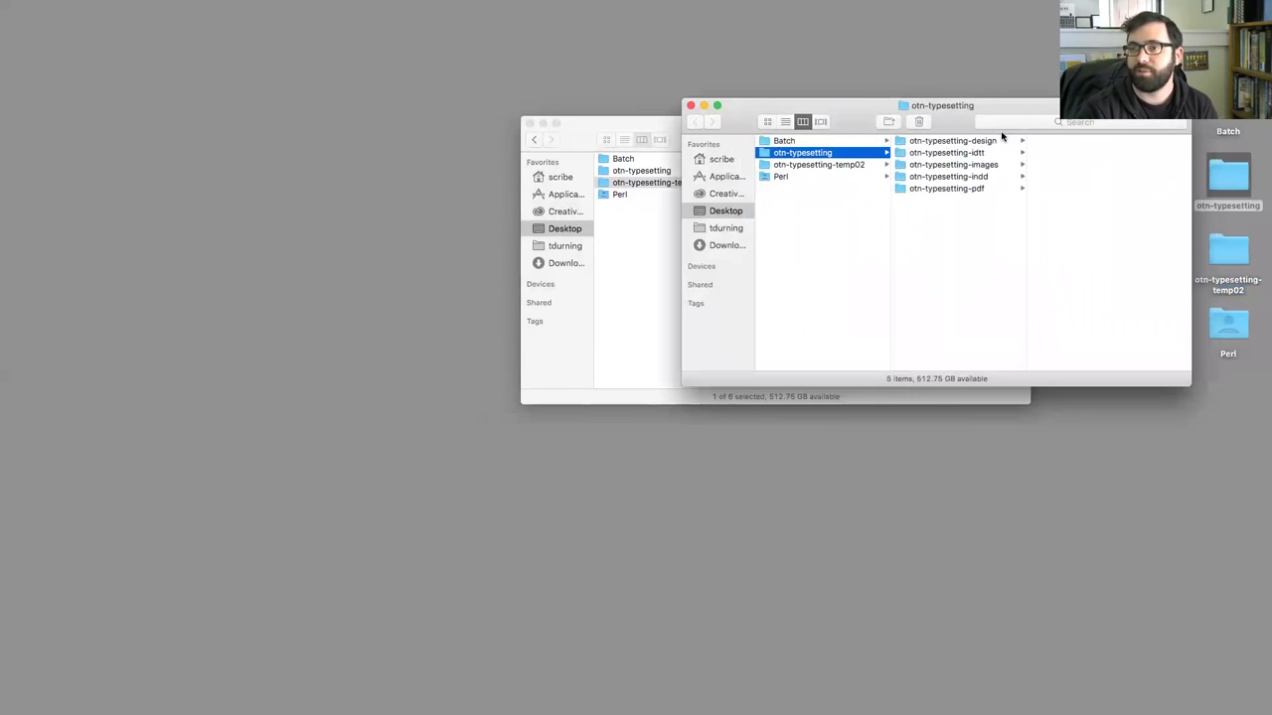
pyautogui.moveTo(976, 119); pyautogui.dragTo(301, 139)
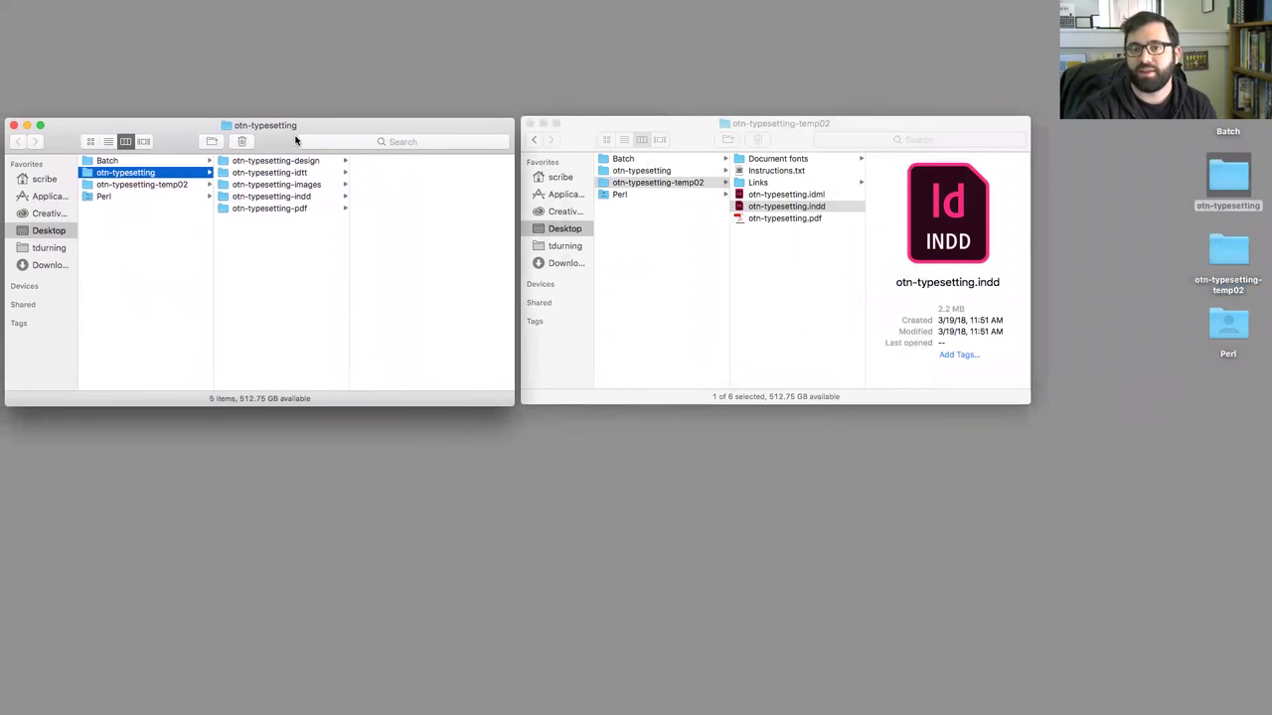
pyautogui.click(266, 163)
pyautogui.click(402, 222)
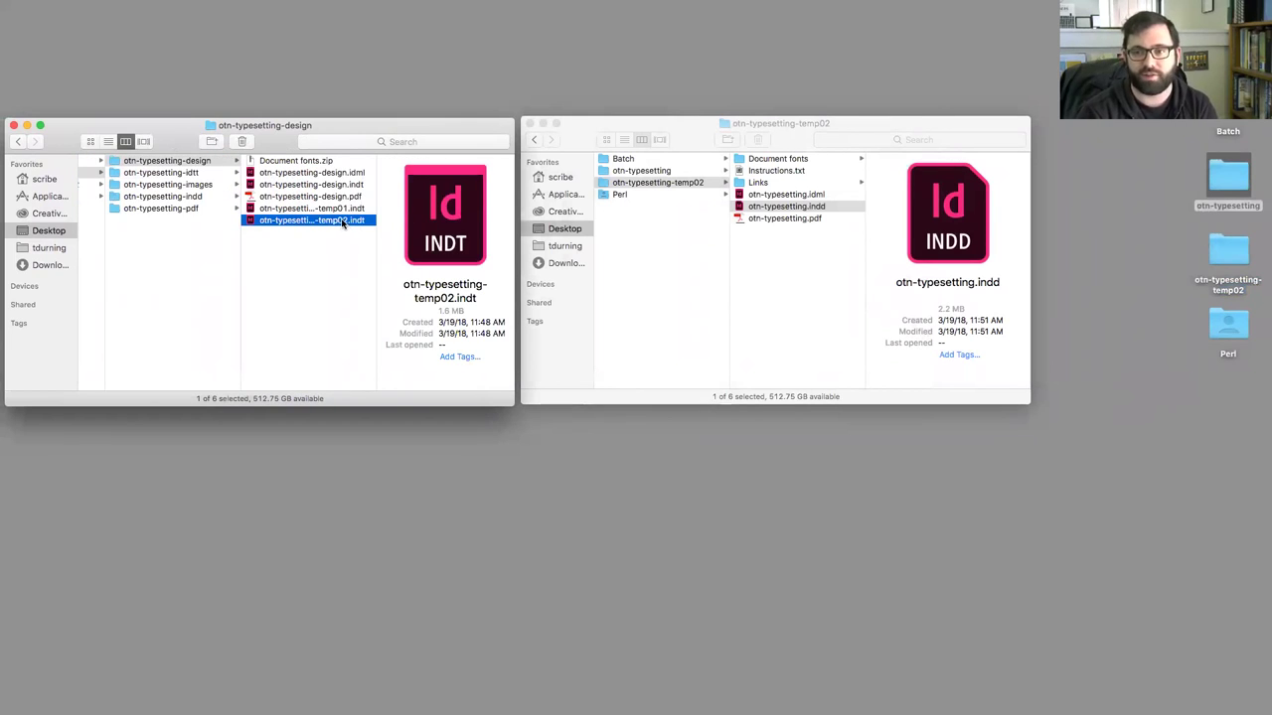
pyautogui.moveTo(343, 223); pyautogui.dragTo(781, 264)
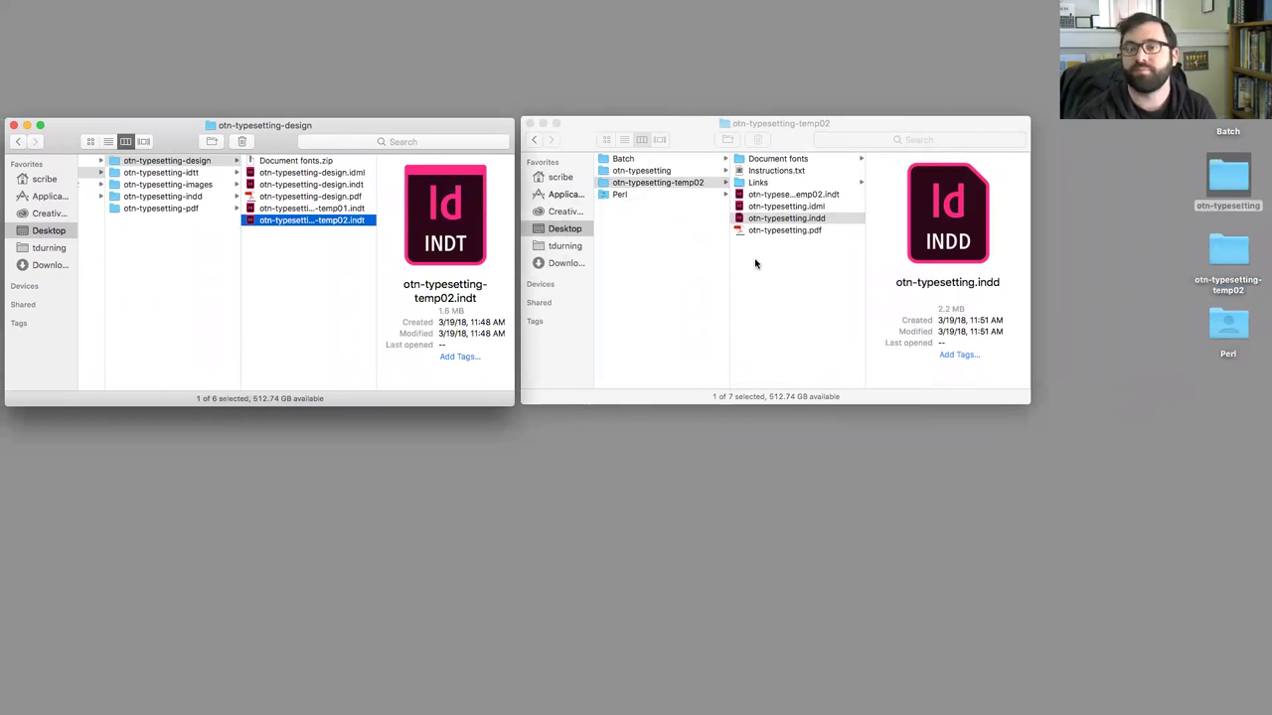
# - Compress the otn-typesetting-temp02 folder into otn-typesetting-temp02.zip and preview the archive
pyautogui.click(674, 182)
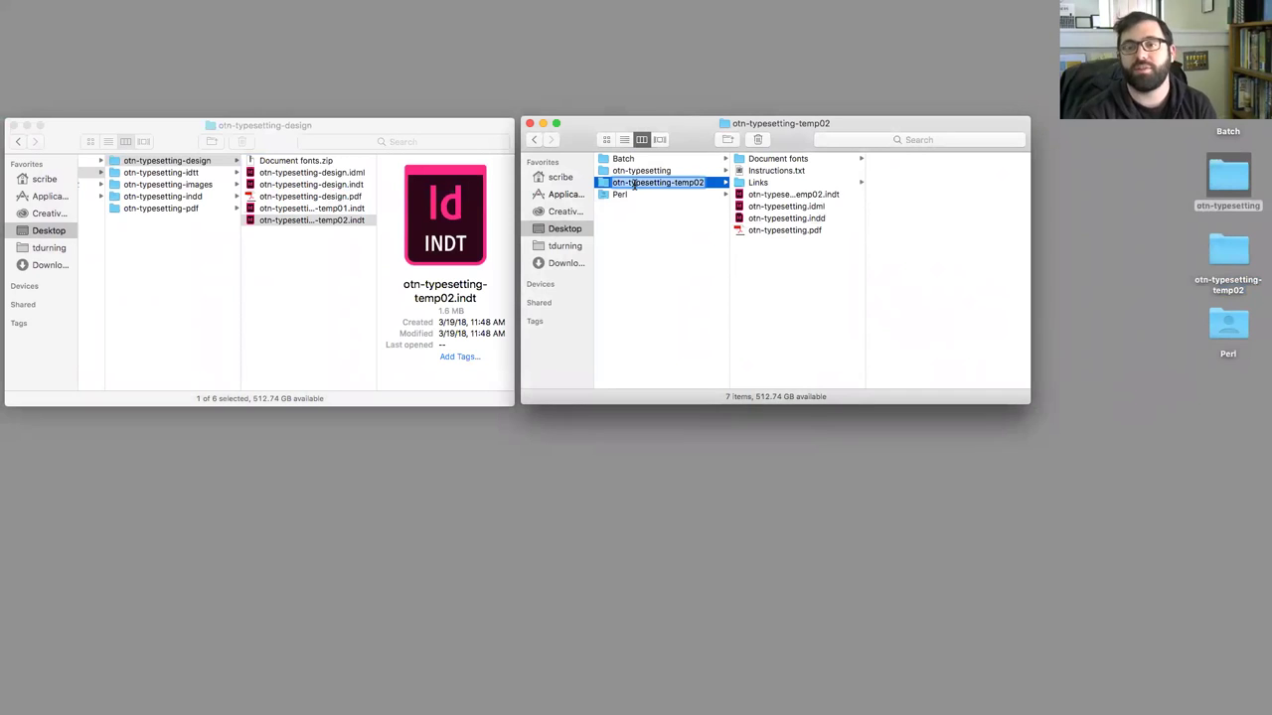
pyautogui.rightClick(634, 185)
pyautogui.click(680, 129)
pyautogui.rightClick(679, 187)
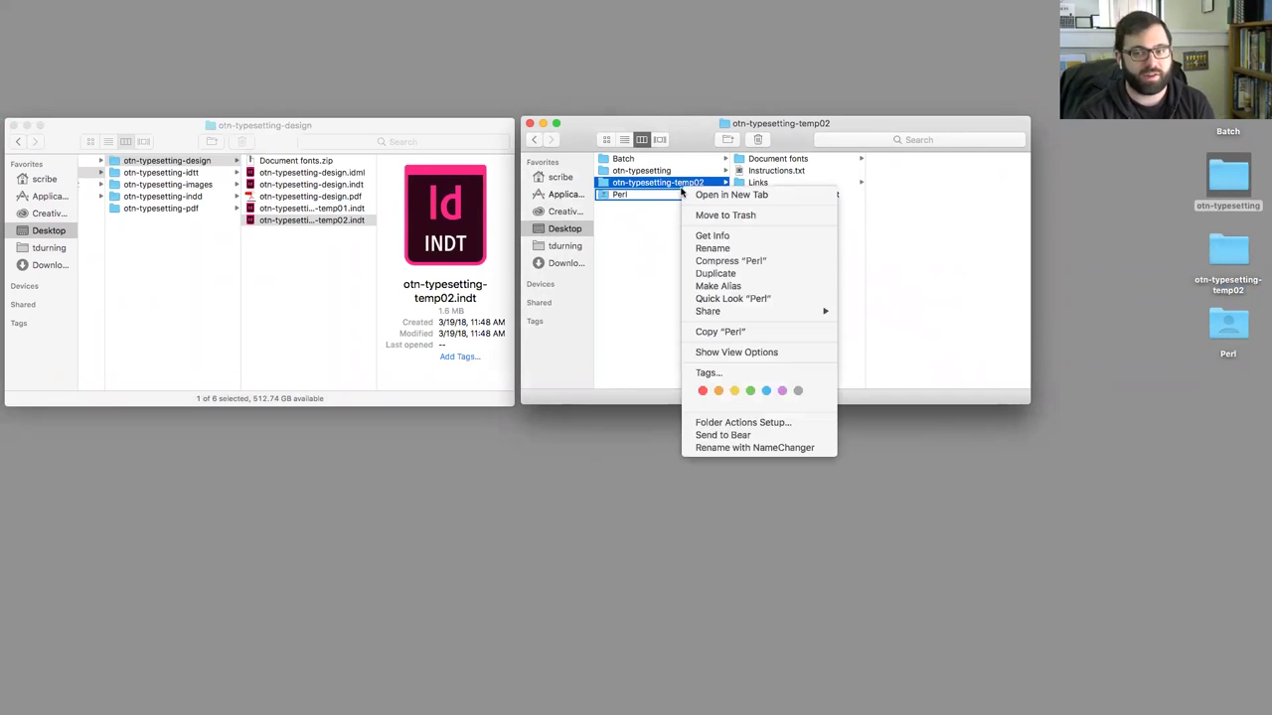
pyautogui.click(665, 185)
pyautogui.rightClick(664, 183)
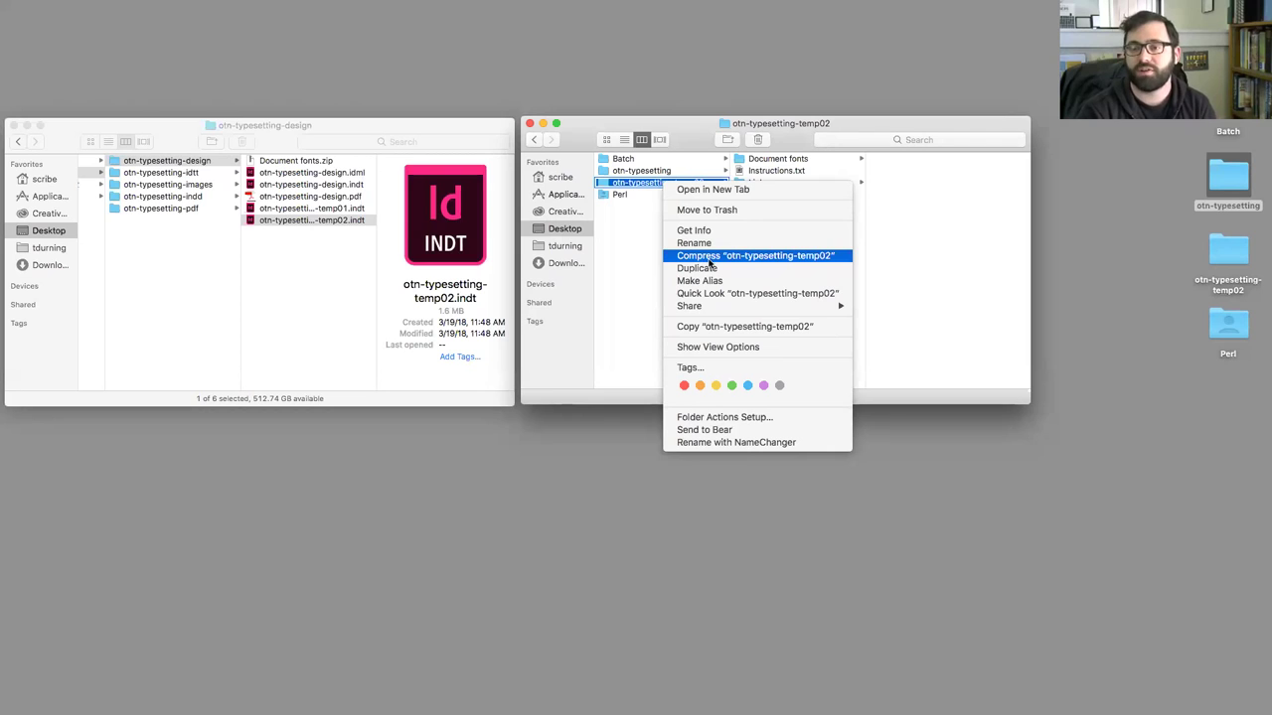
pyautogui.press('Escape')
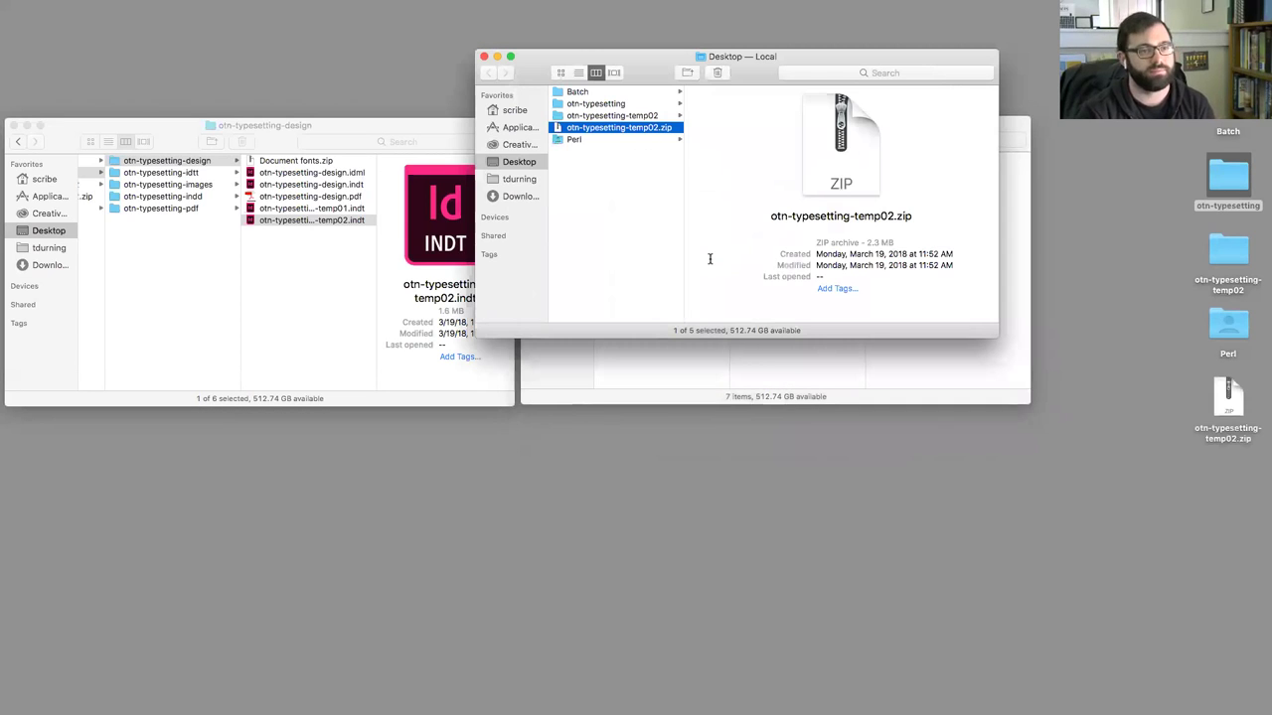
pyautogui.press('space')
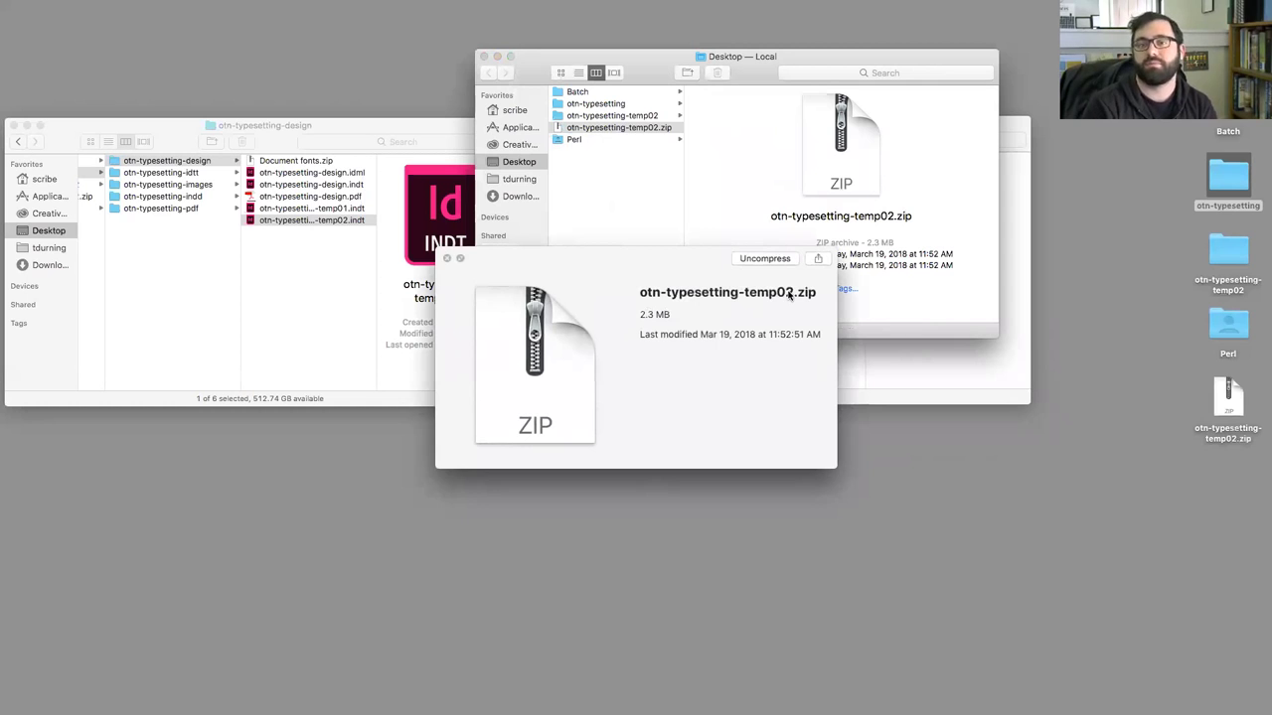
pyautogui.press('space')
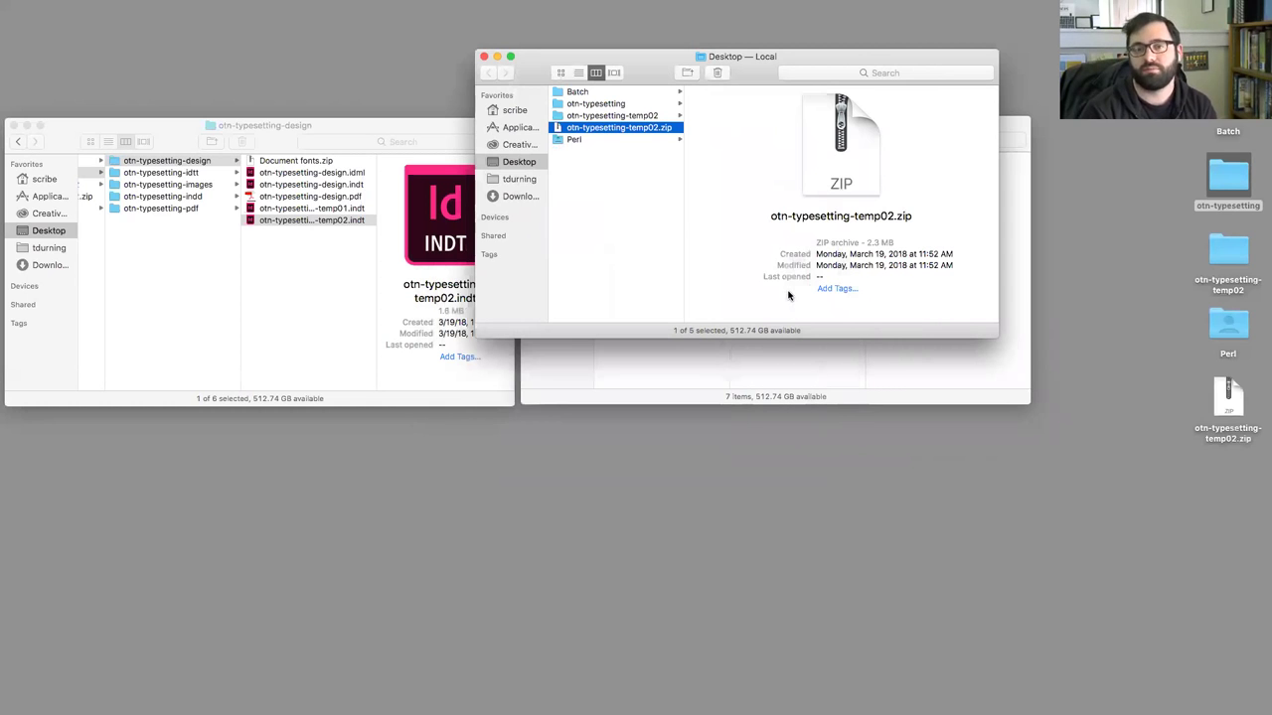
pyautogui.click(225, 152)
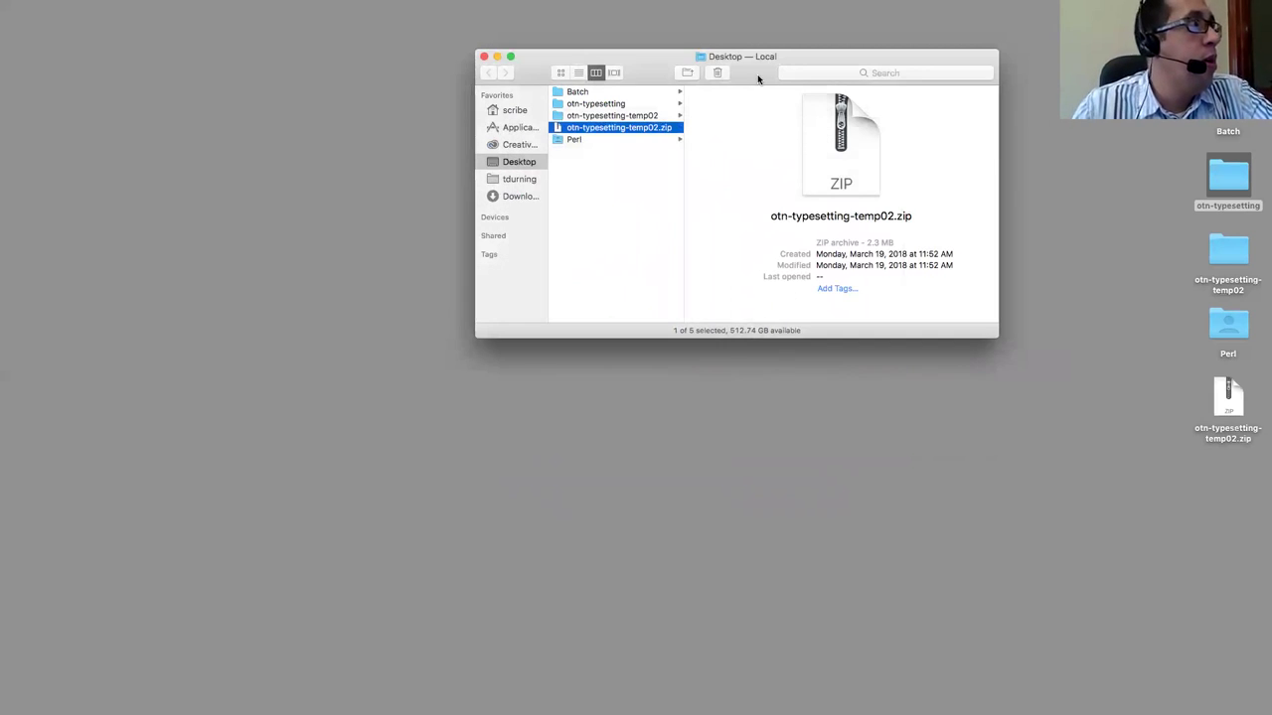
pyautogui.moveTo(758, 79); pyautogui.dragTo(602, 150)
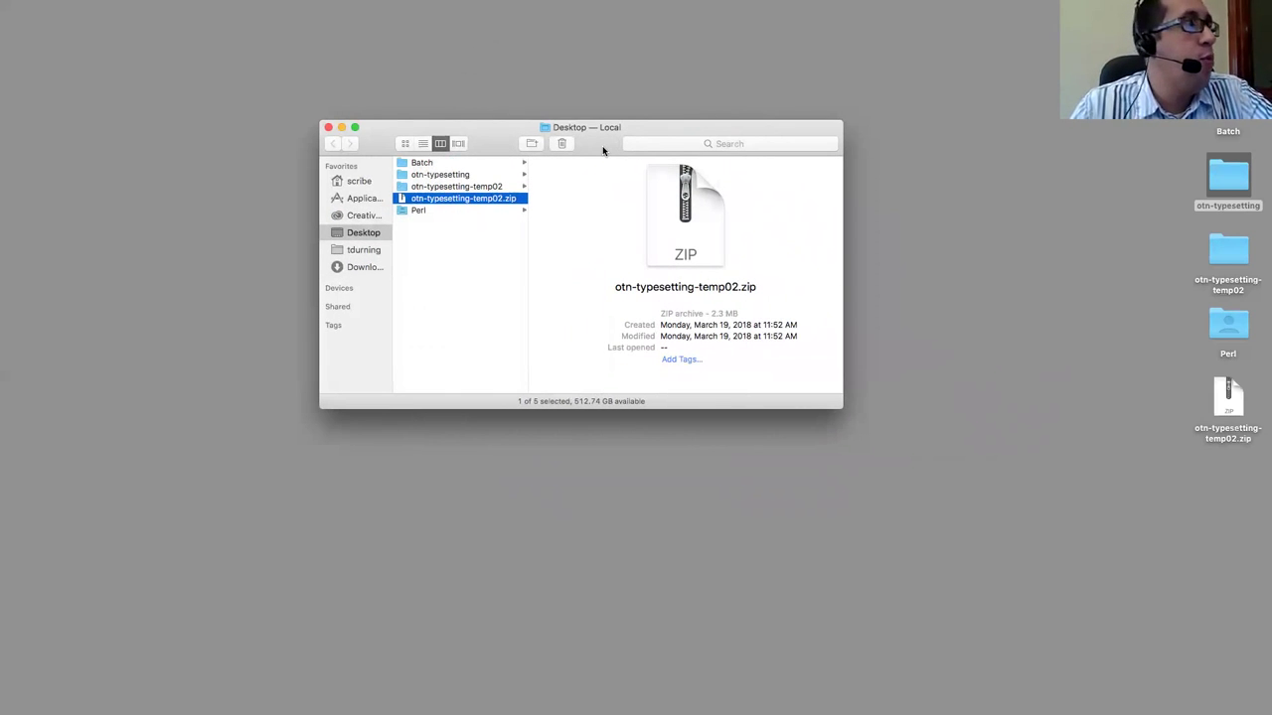